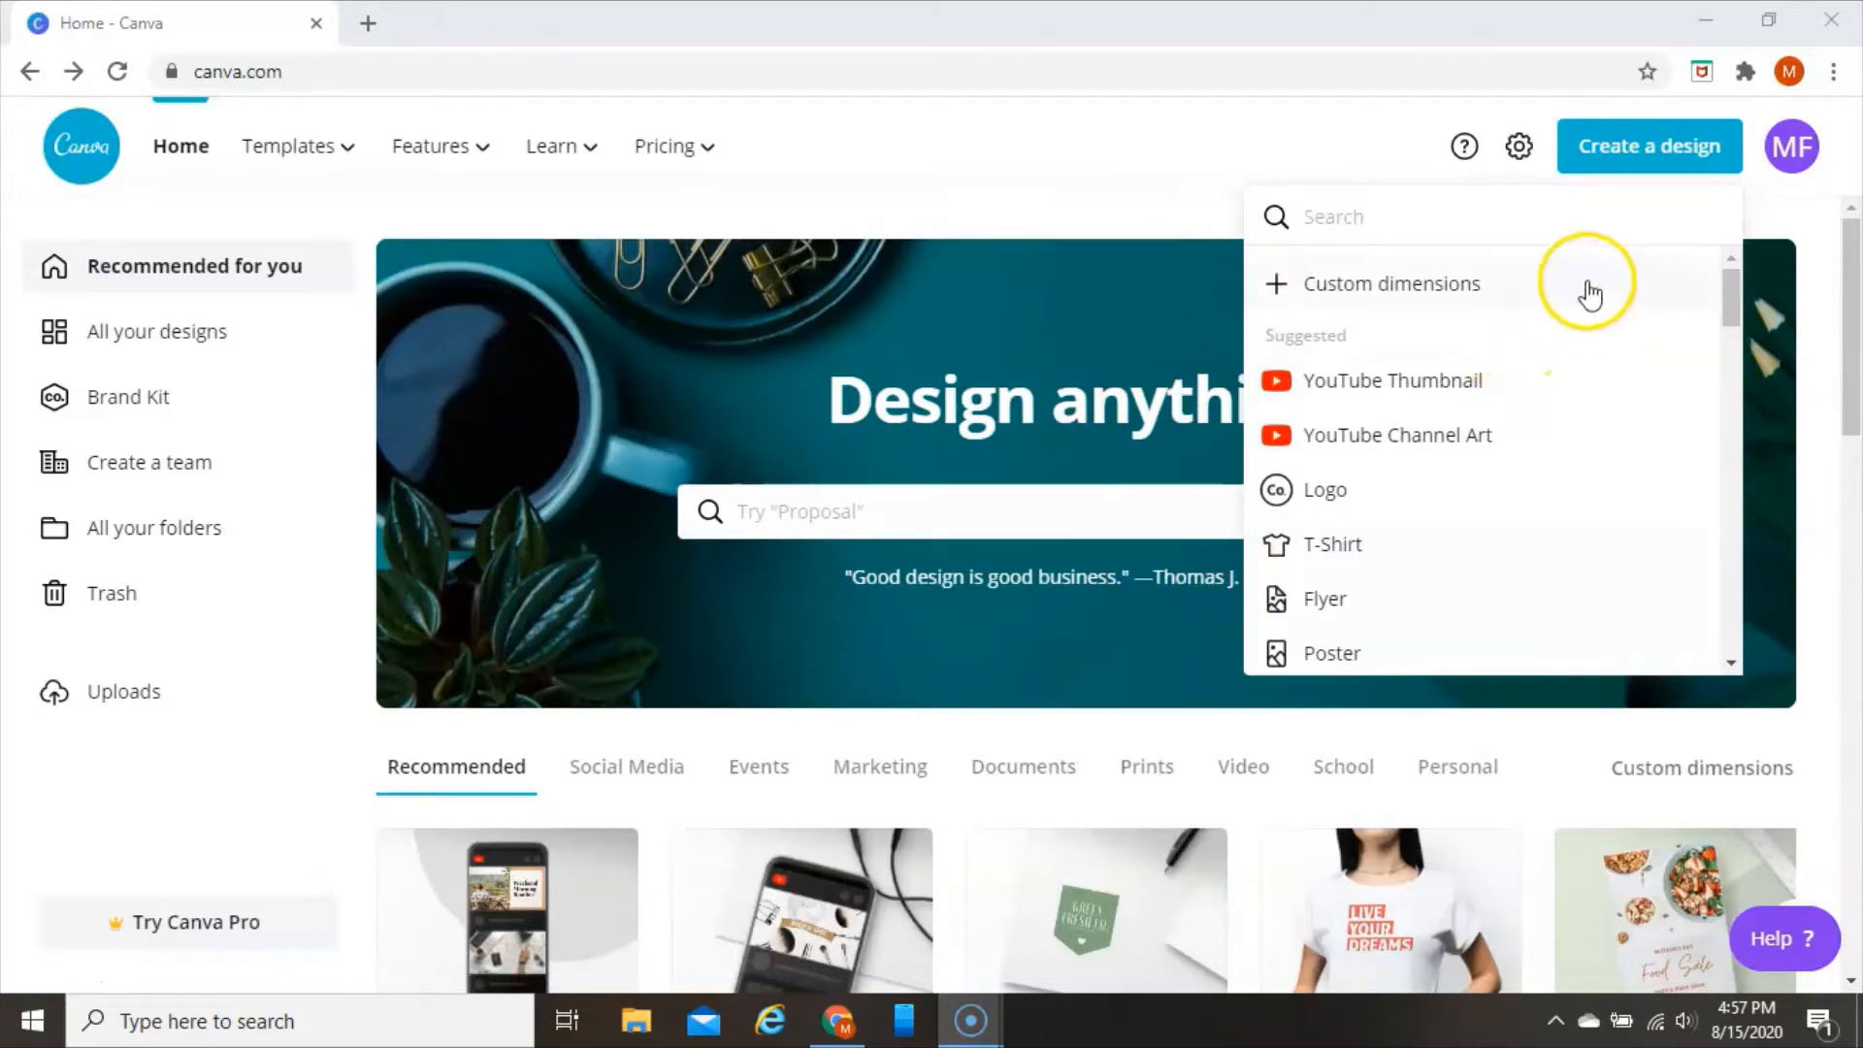
# Create a YouTube Thumbnail design and apply the recently used template showing hands holding dark grapes
pyautogui.click(1388, 382)
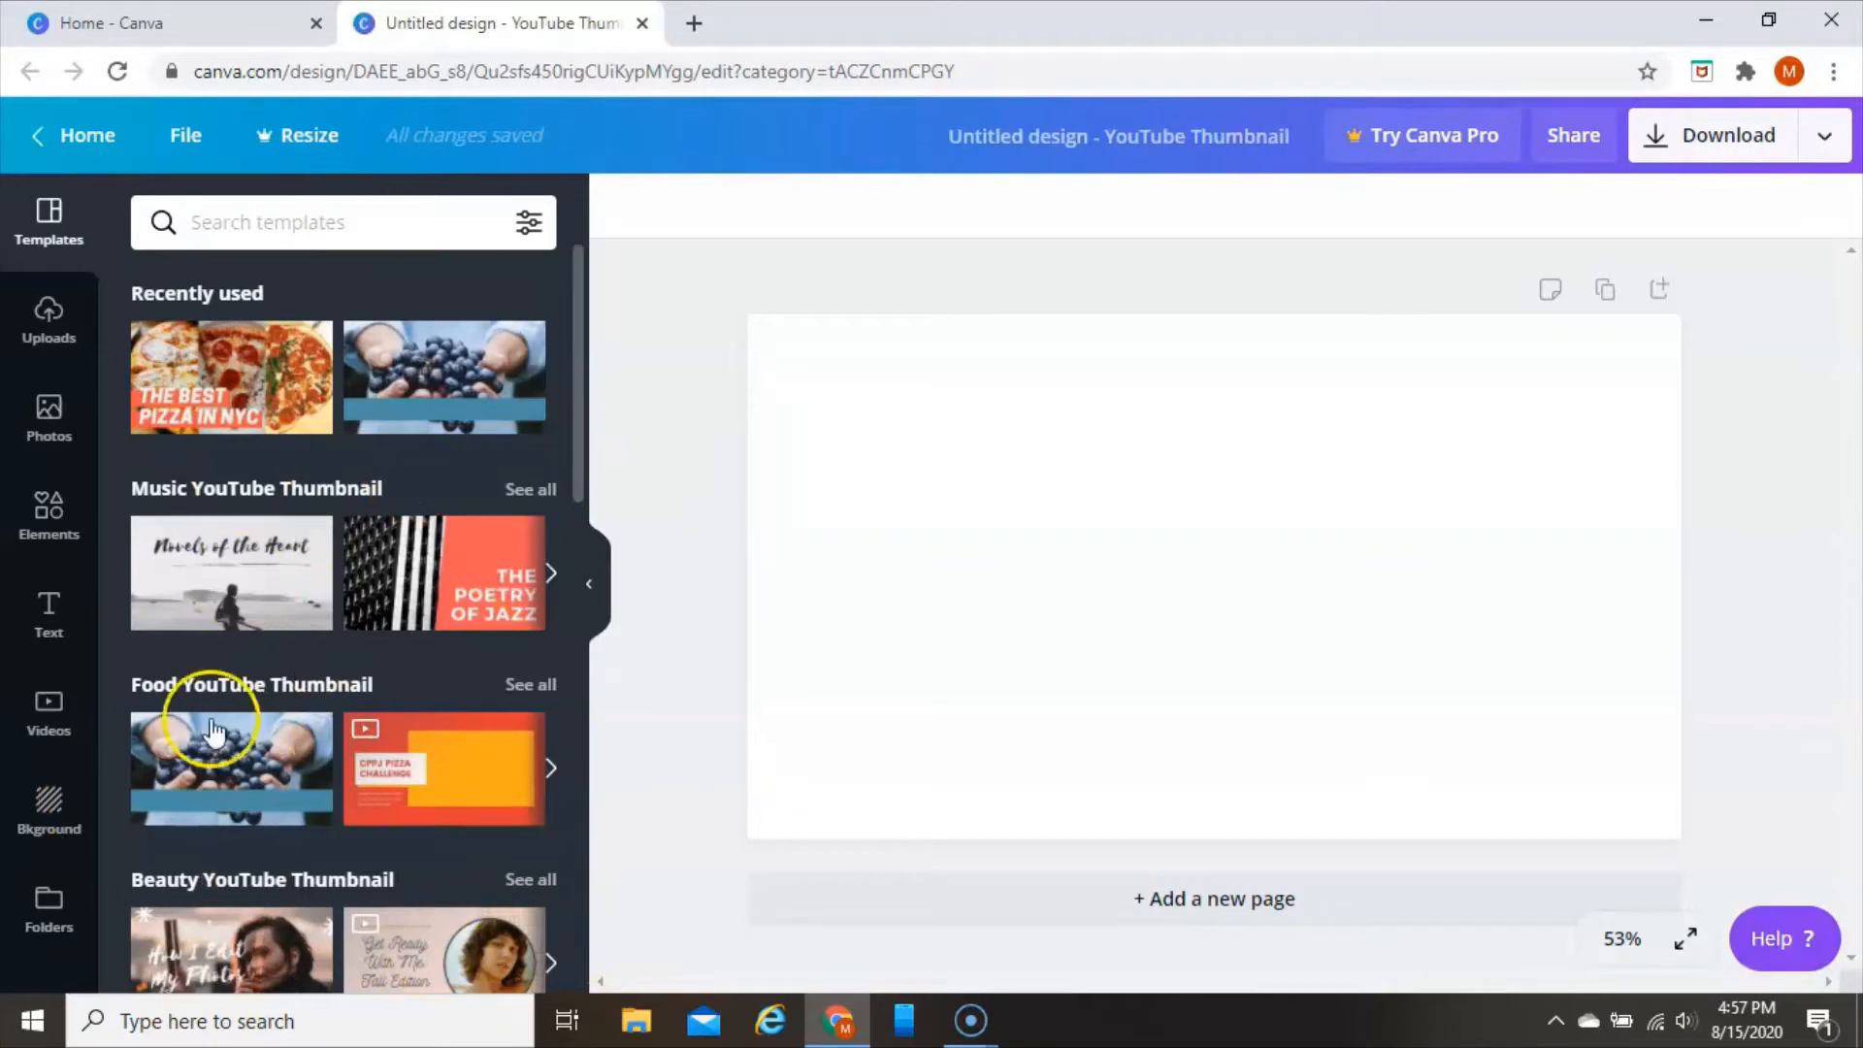
pyautogui.moveTo(527, 935)
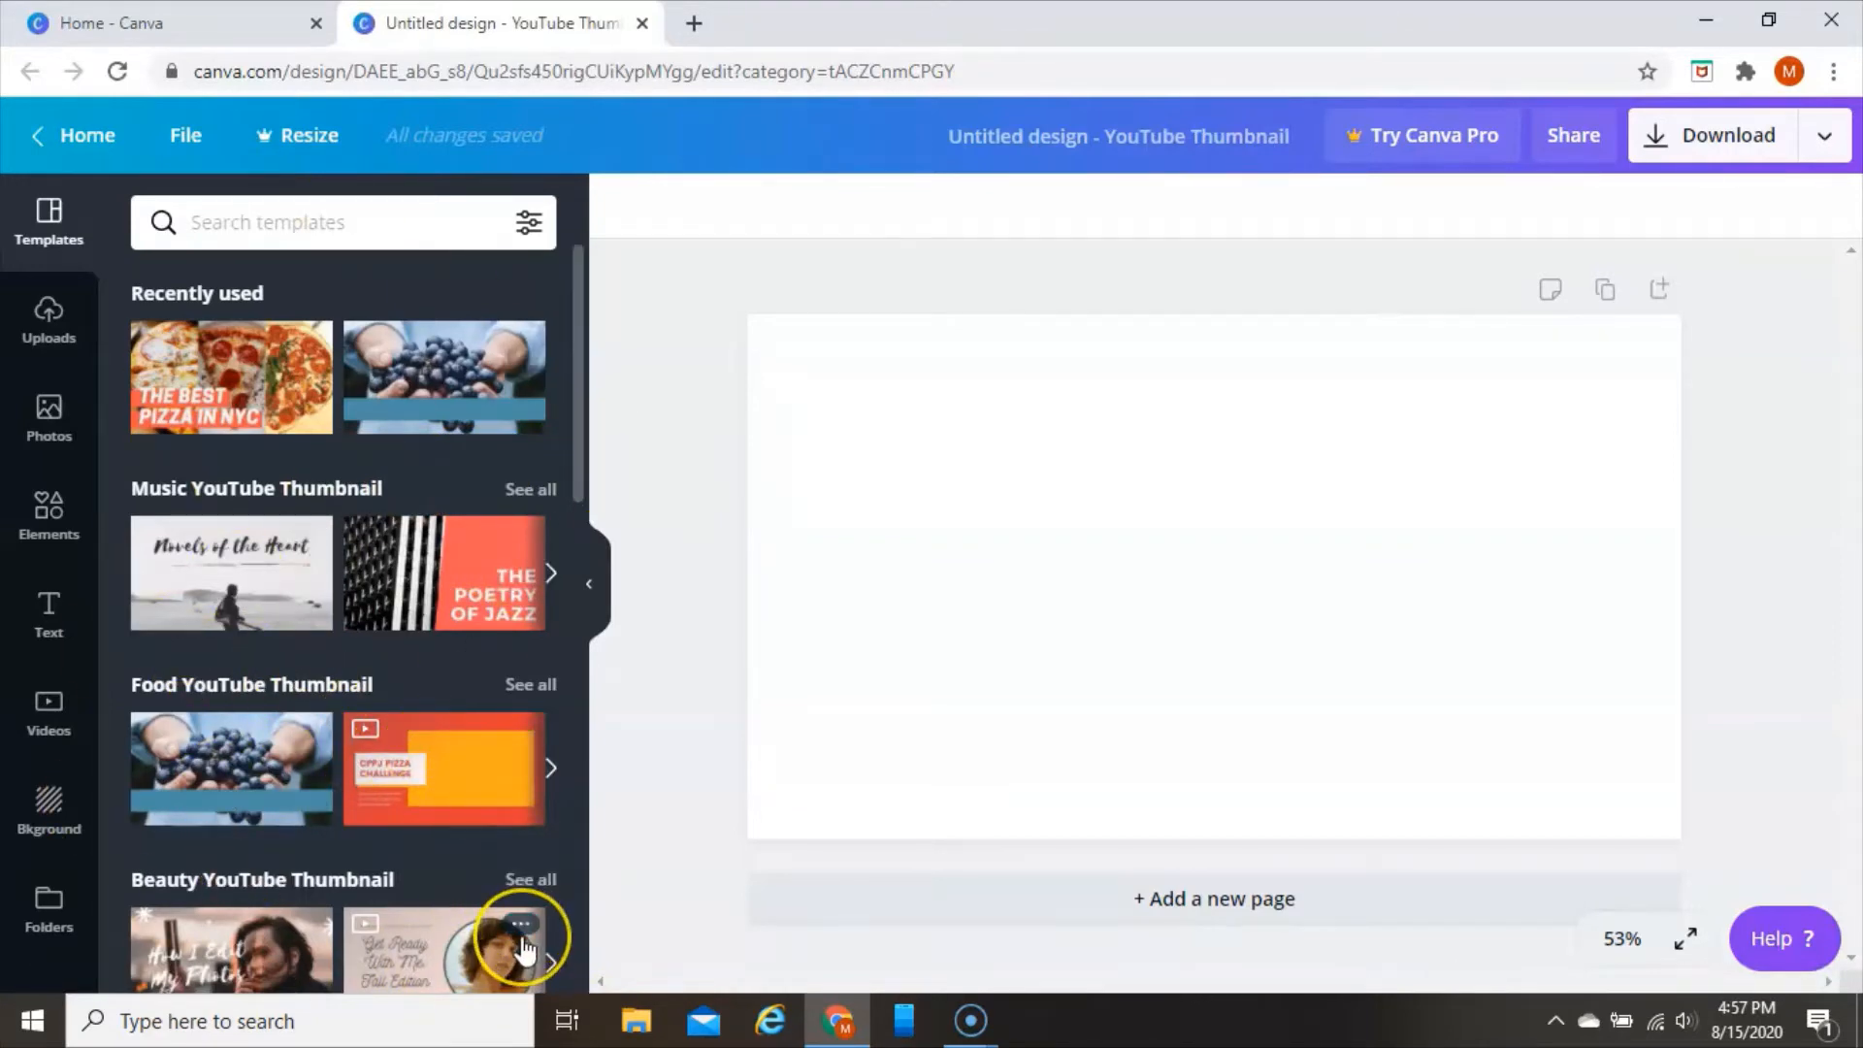
pyautogui.scroll(-8, 486, 849)
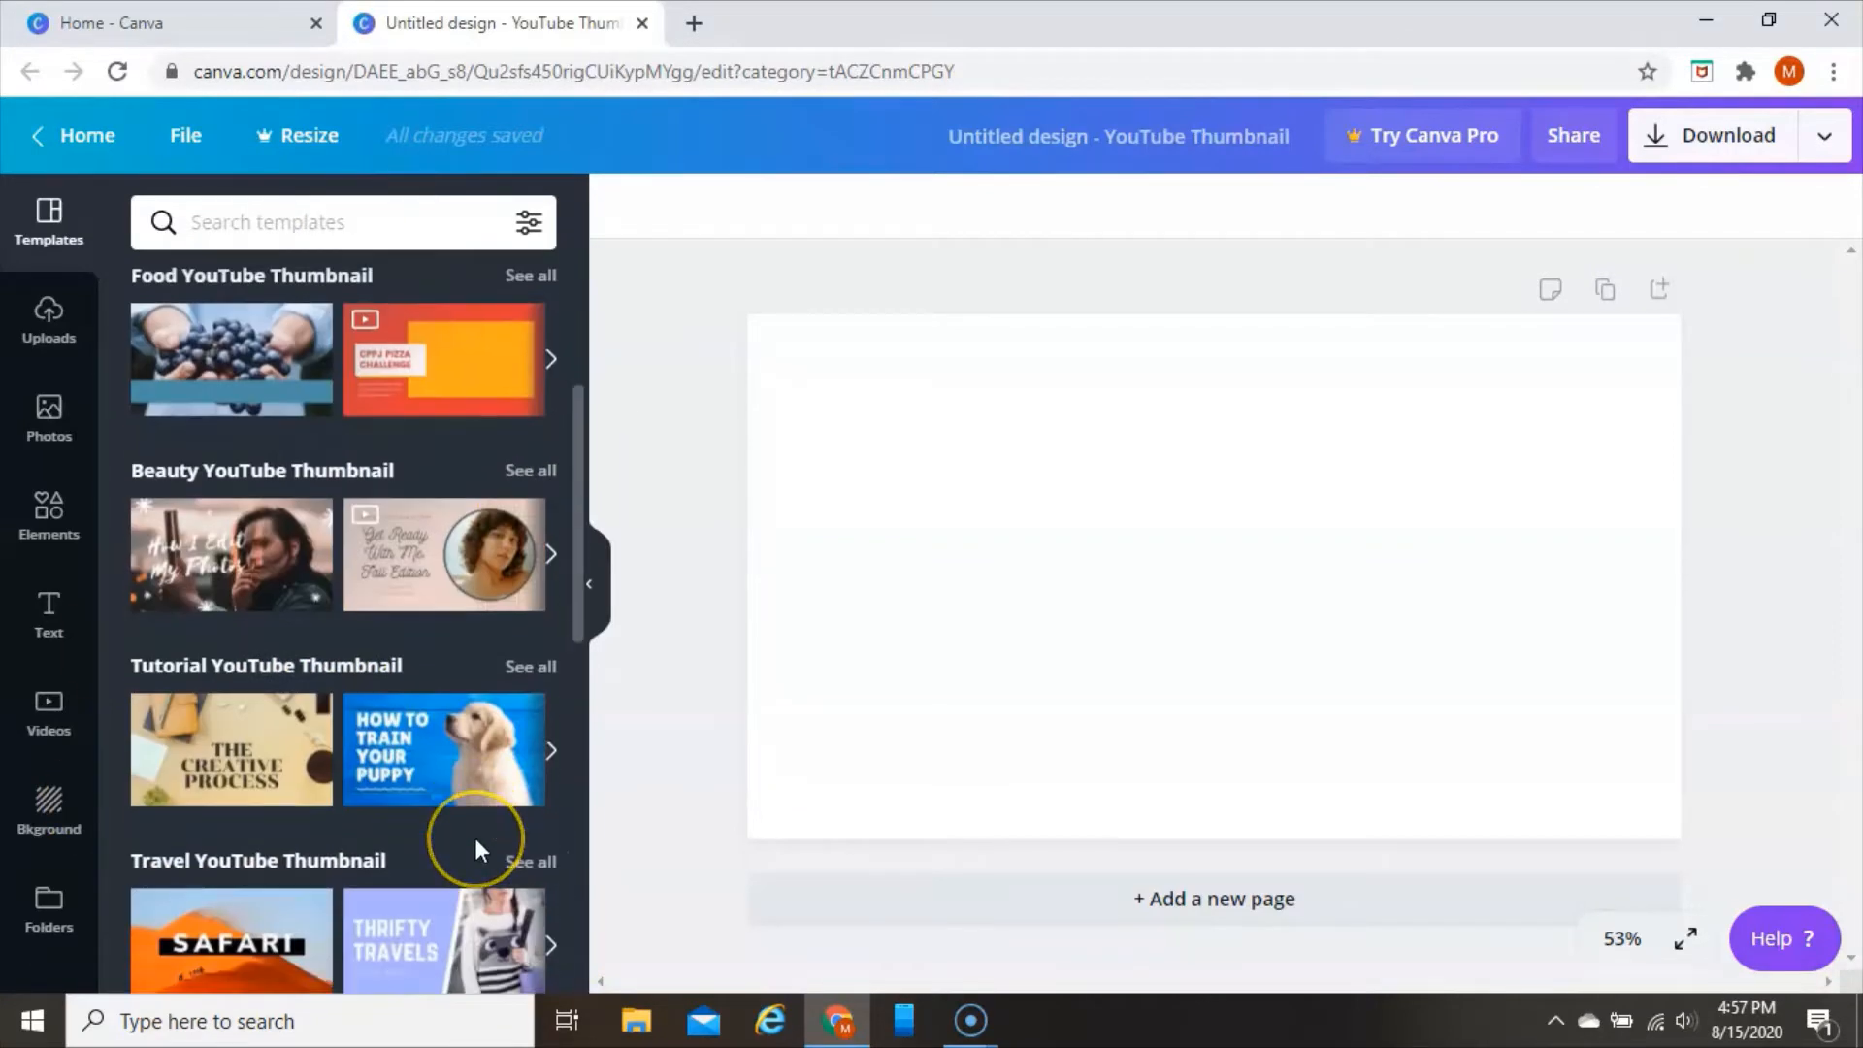
pyautogui.scroll(-5, 474, 836)
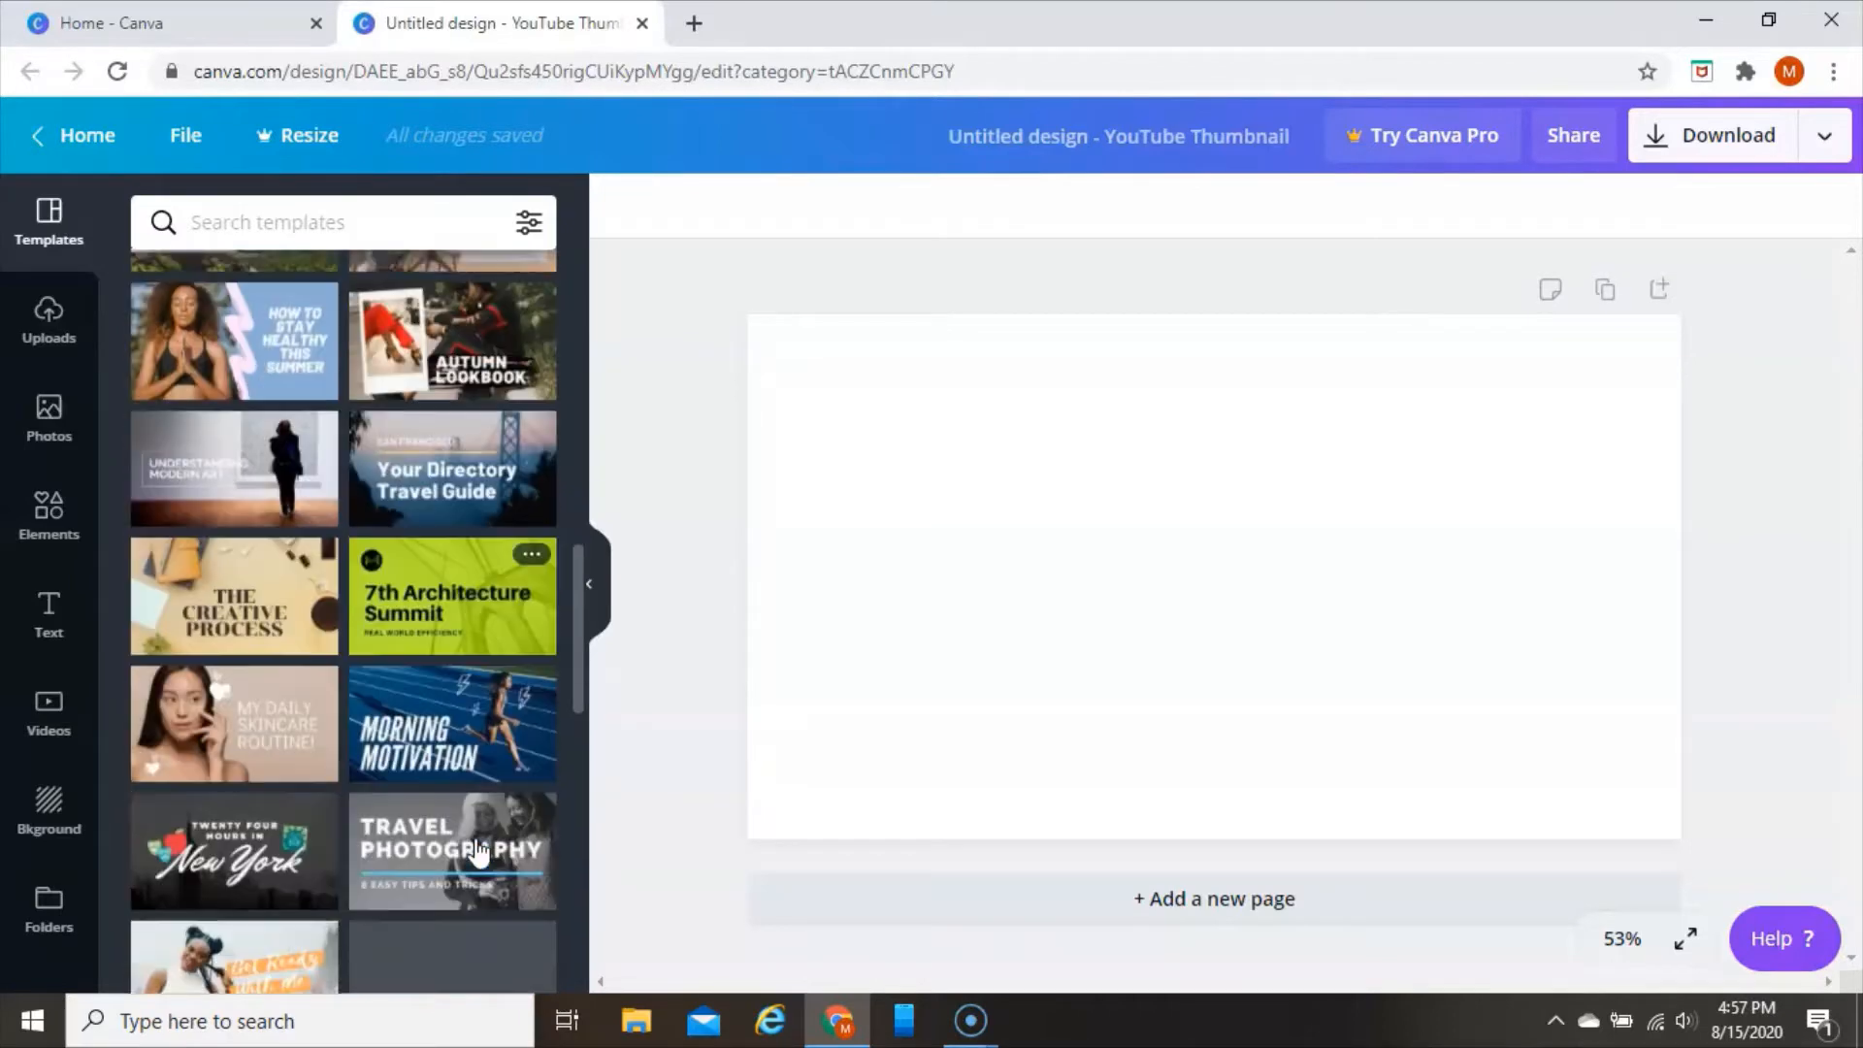
pyautogui.scroll(-3, 478, 851)
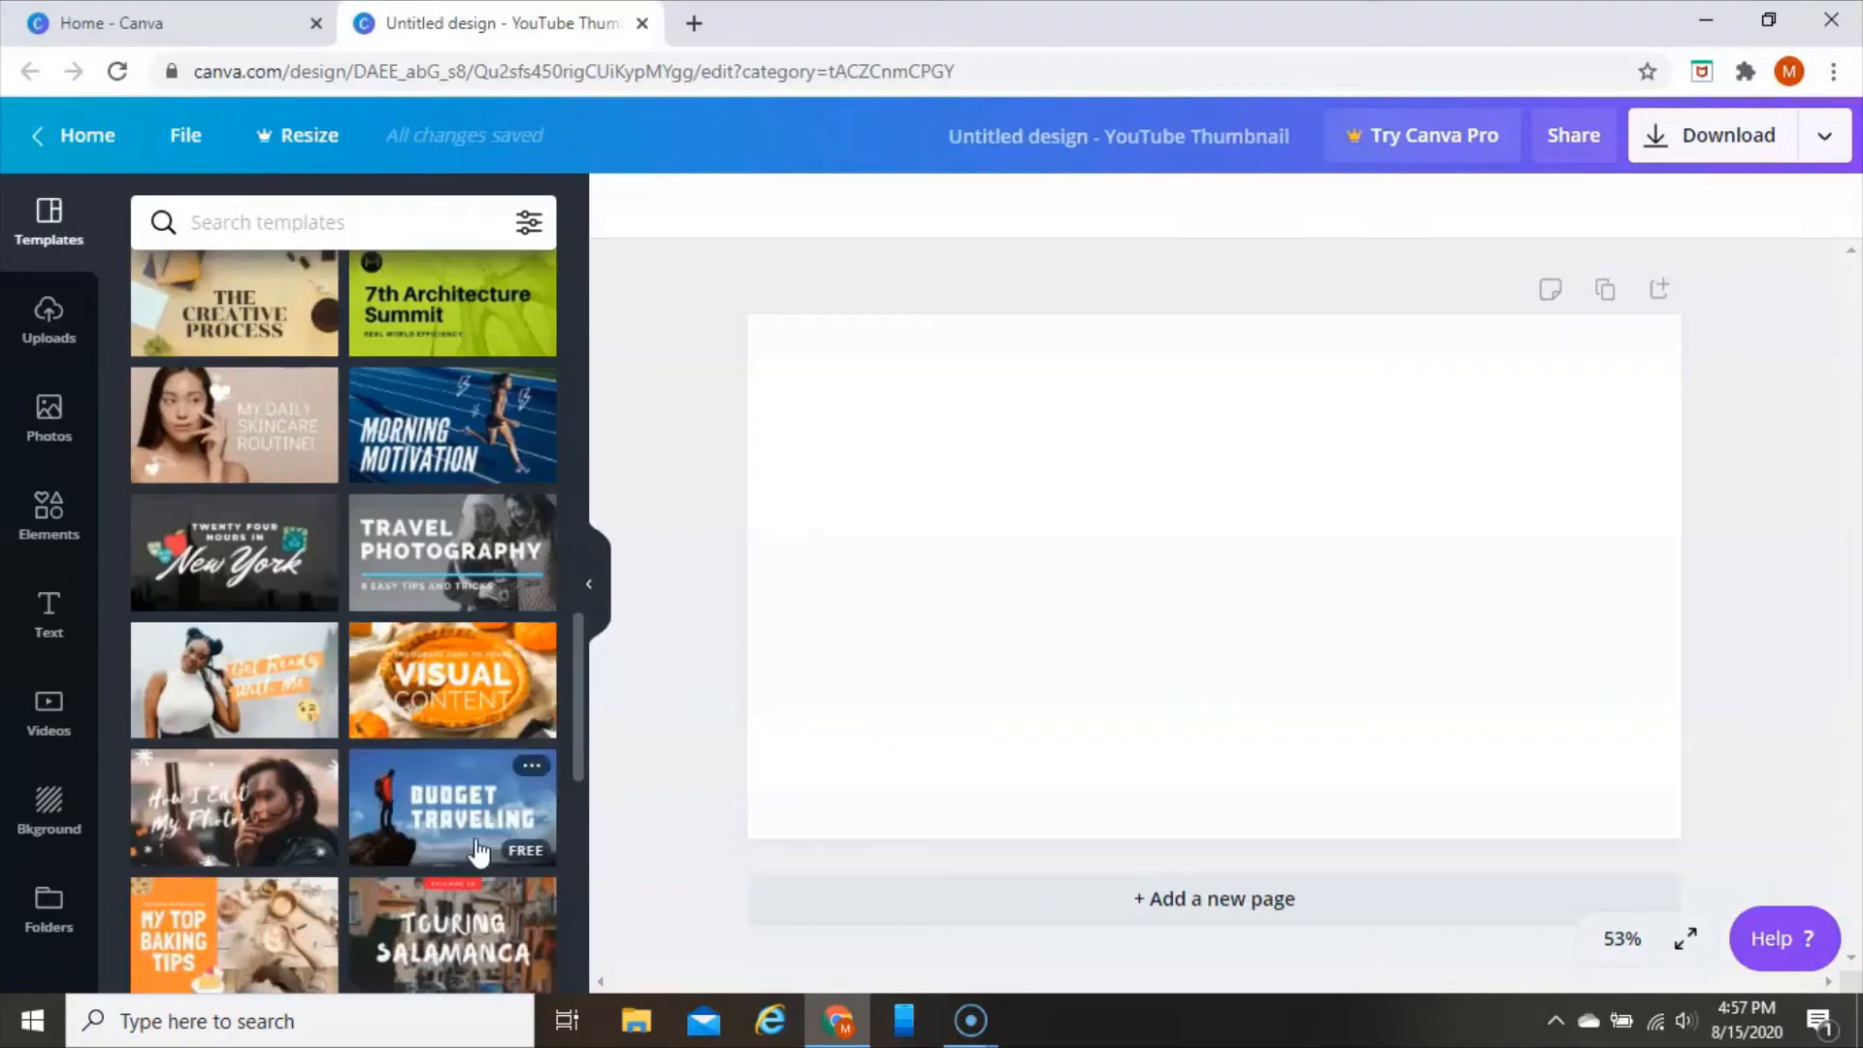
pyautogui.scroll(-3, 477, 840)
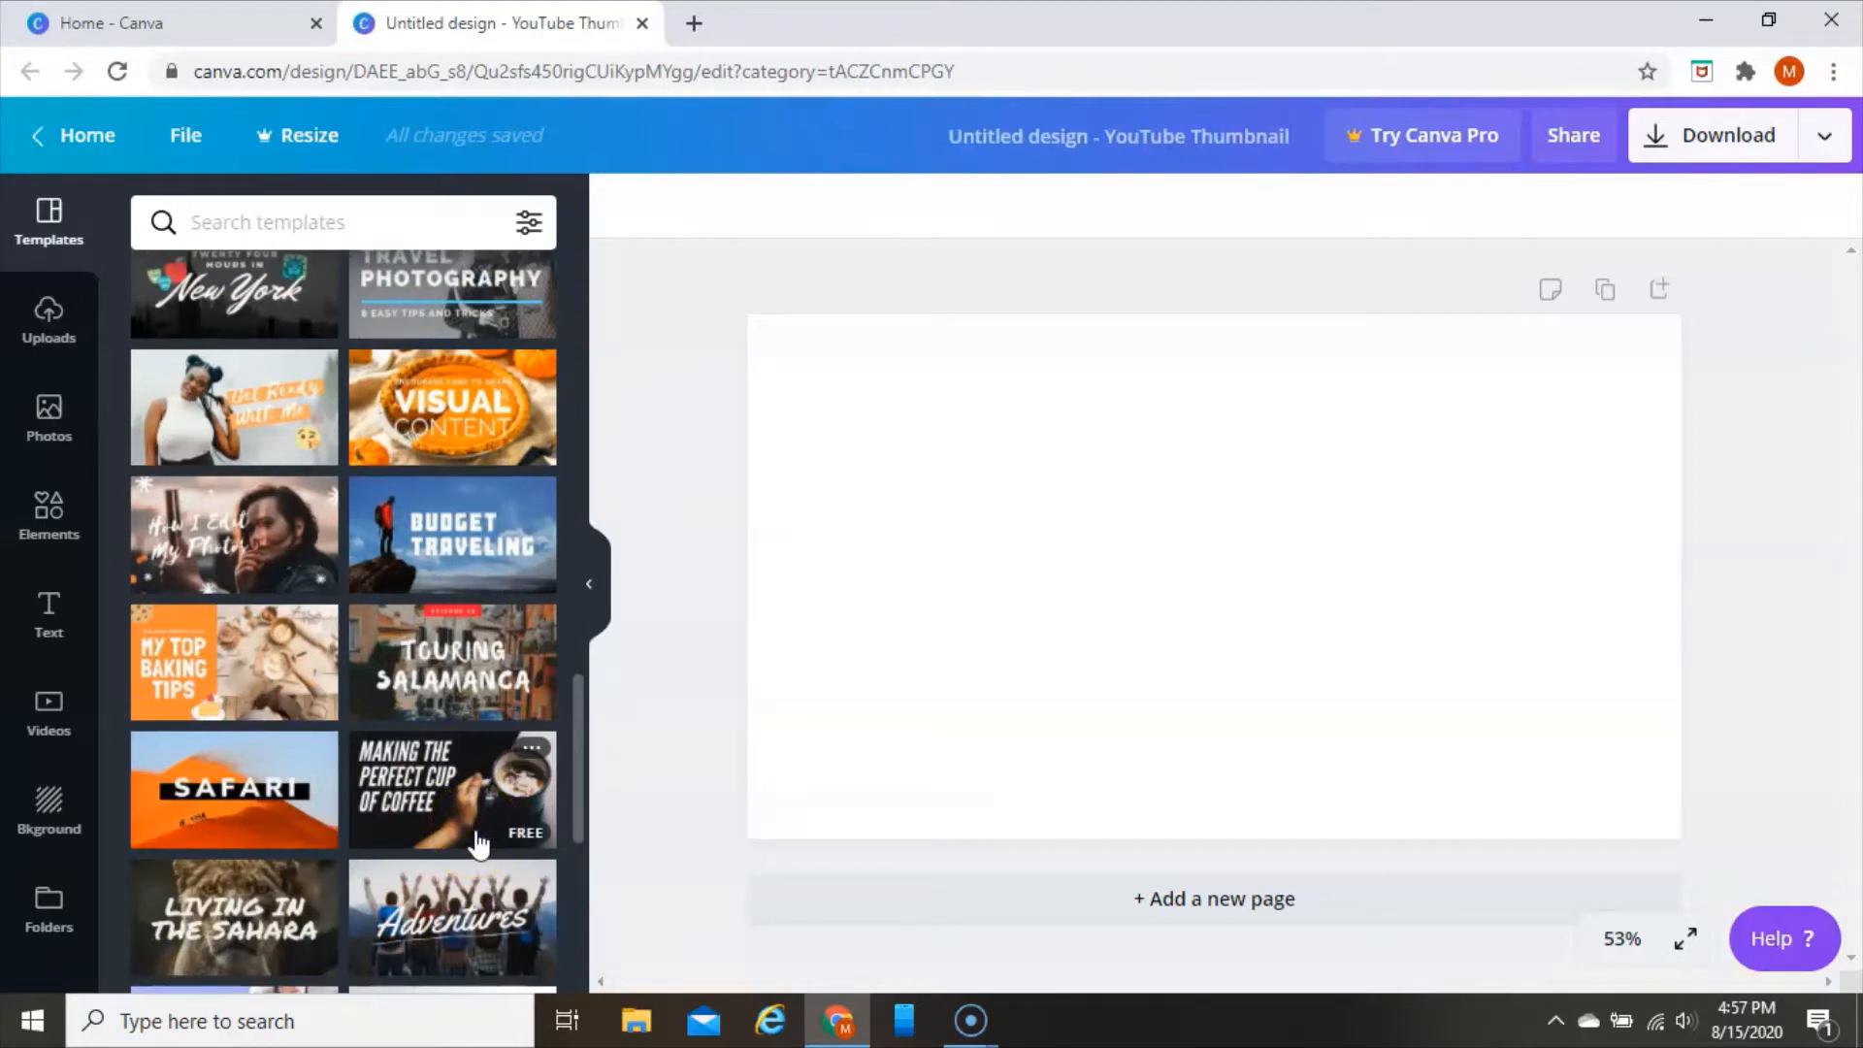
pyautogui.scroll(15, 478, 842)
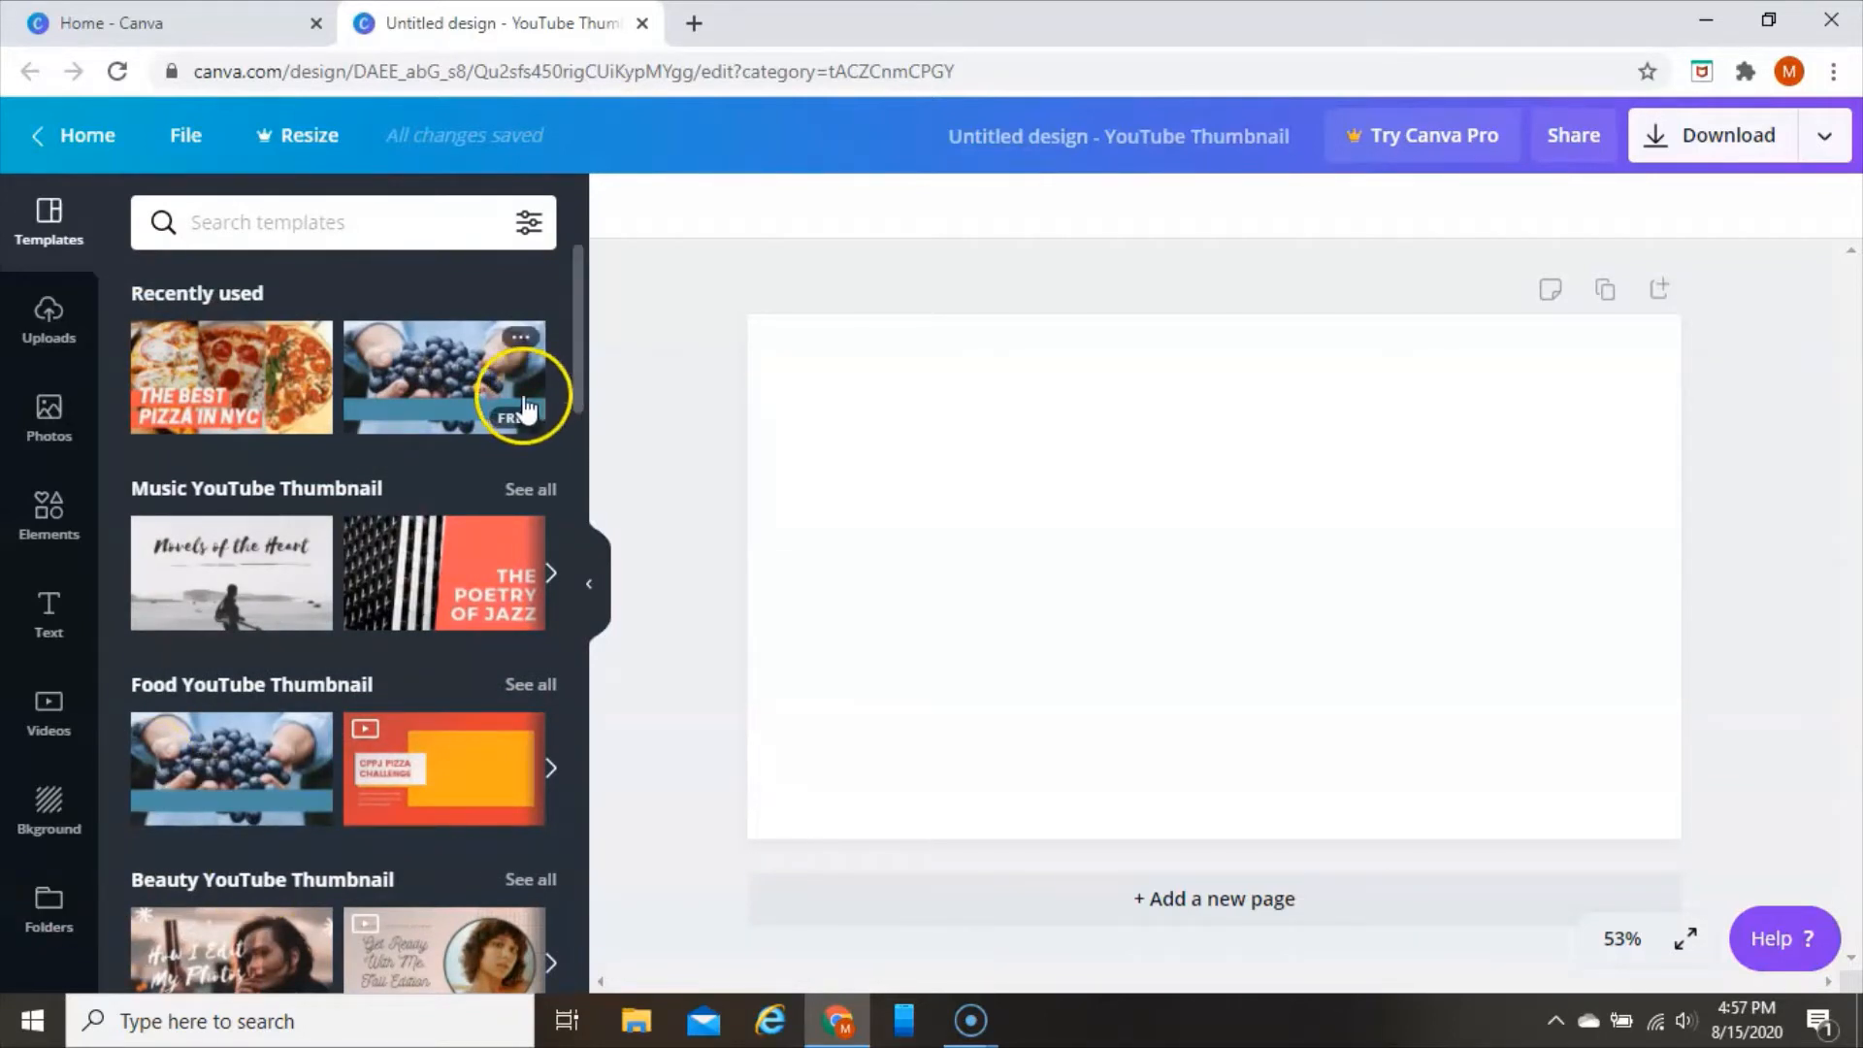
pyautogui.click(444, 374)
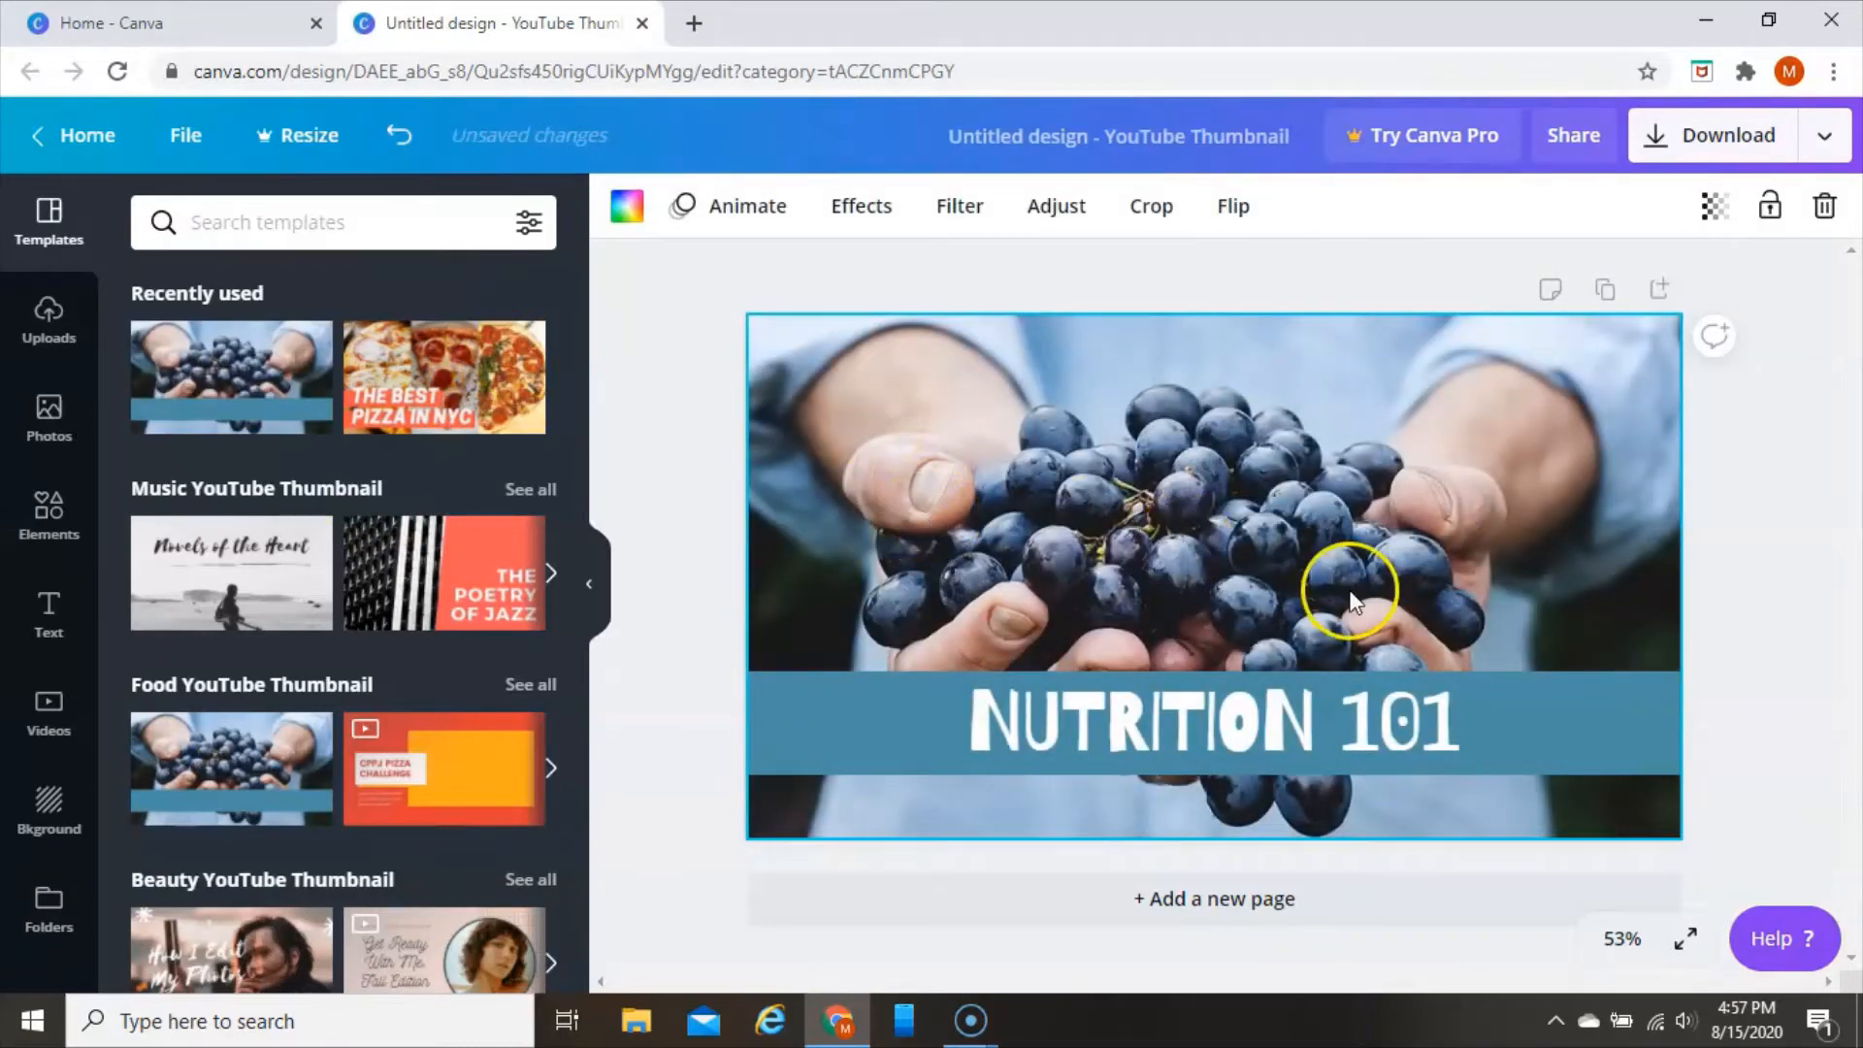
# Delete the "Nutrition 101" title together with its blue banner from the thumbnail
pyautogui.click(1470, 732)
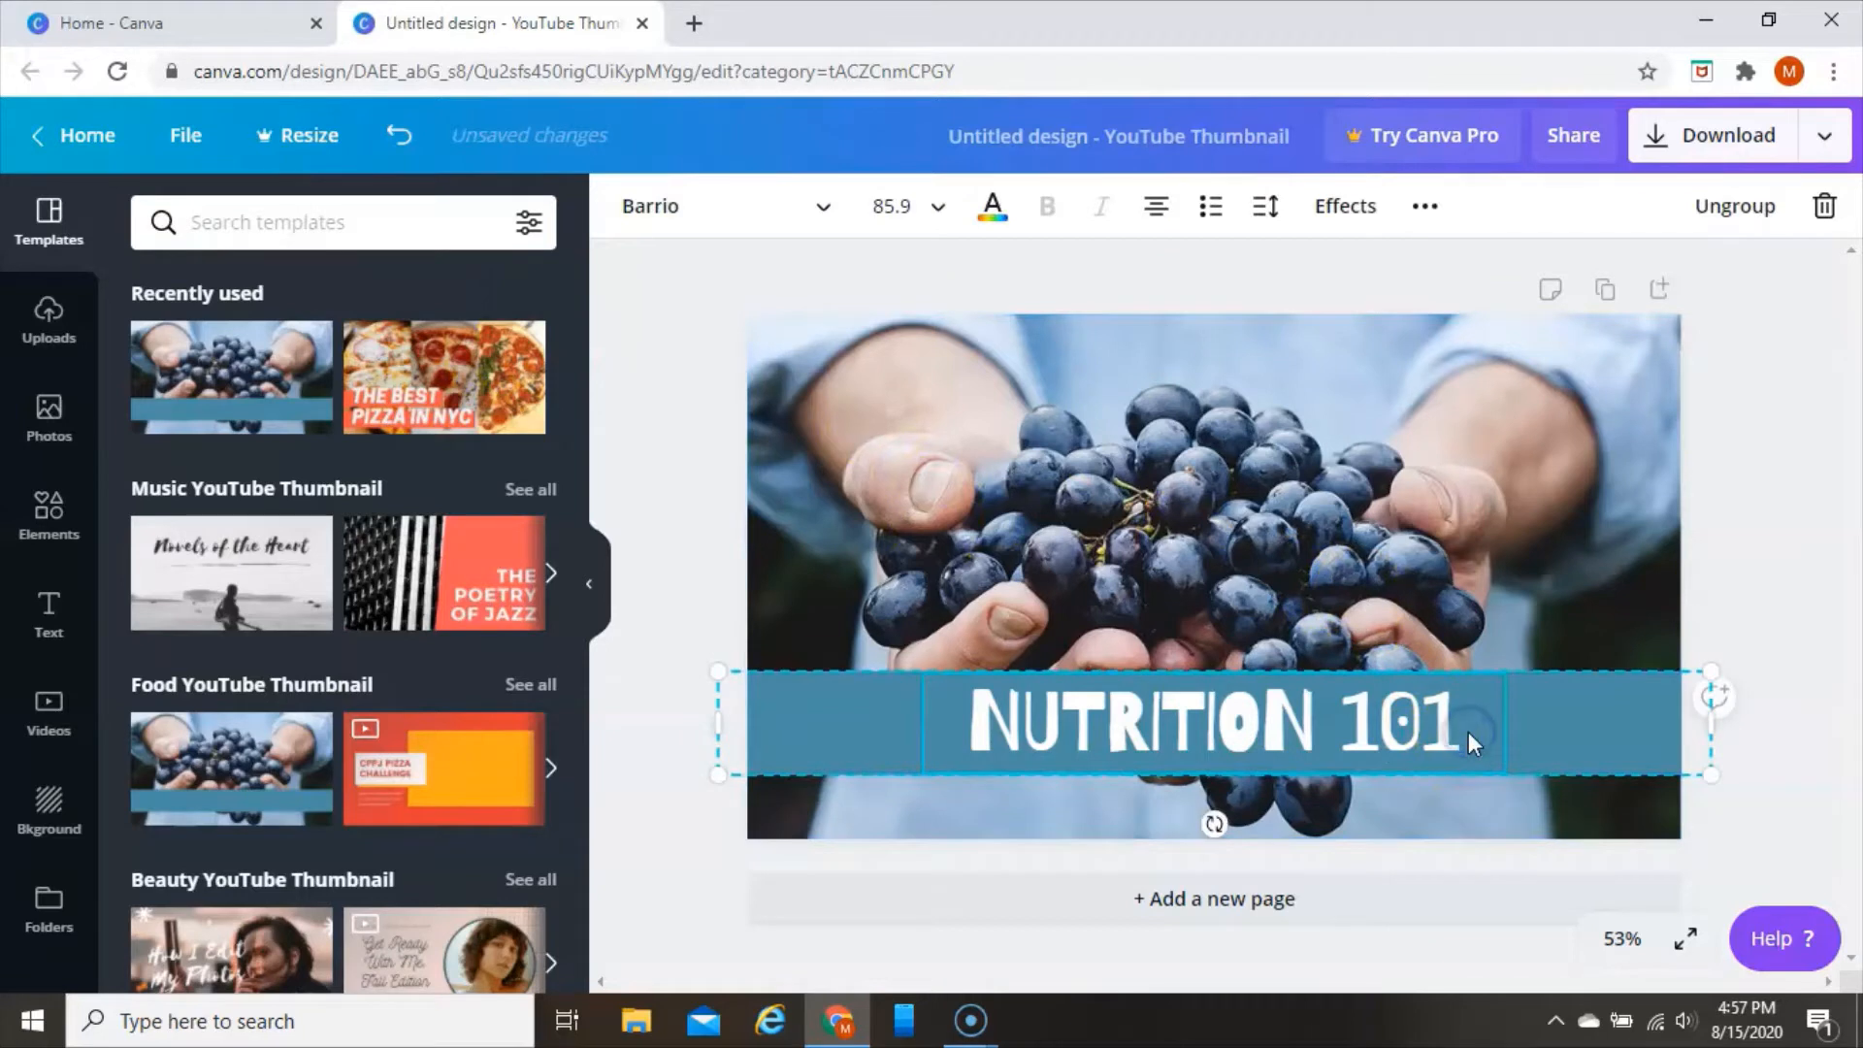
pyautogui.press('Delete')
pyautogui.press('Delete')
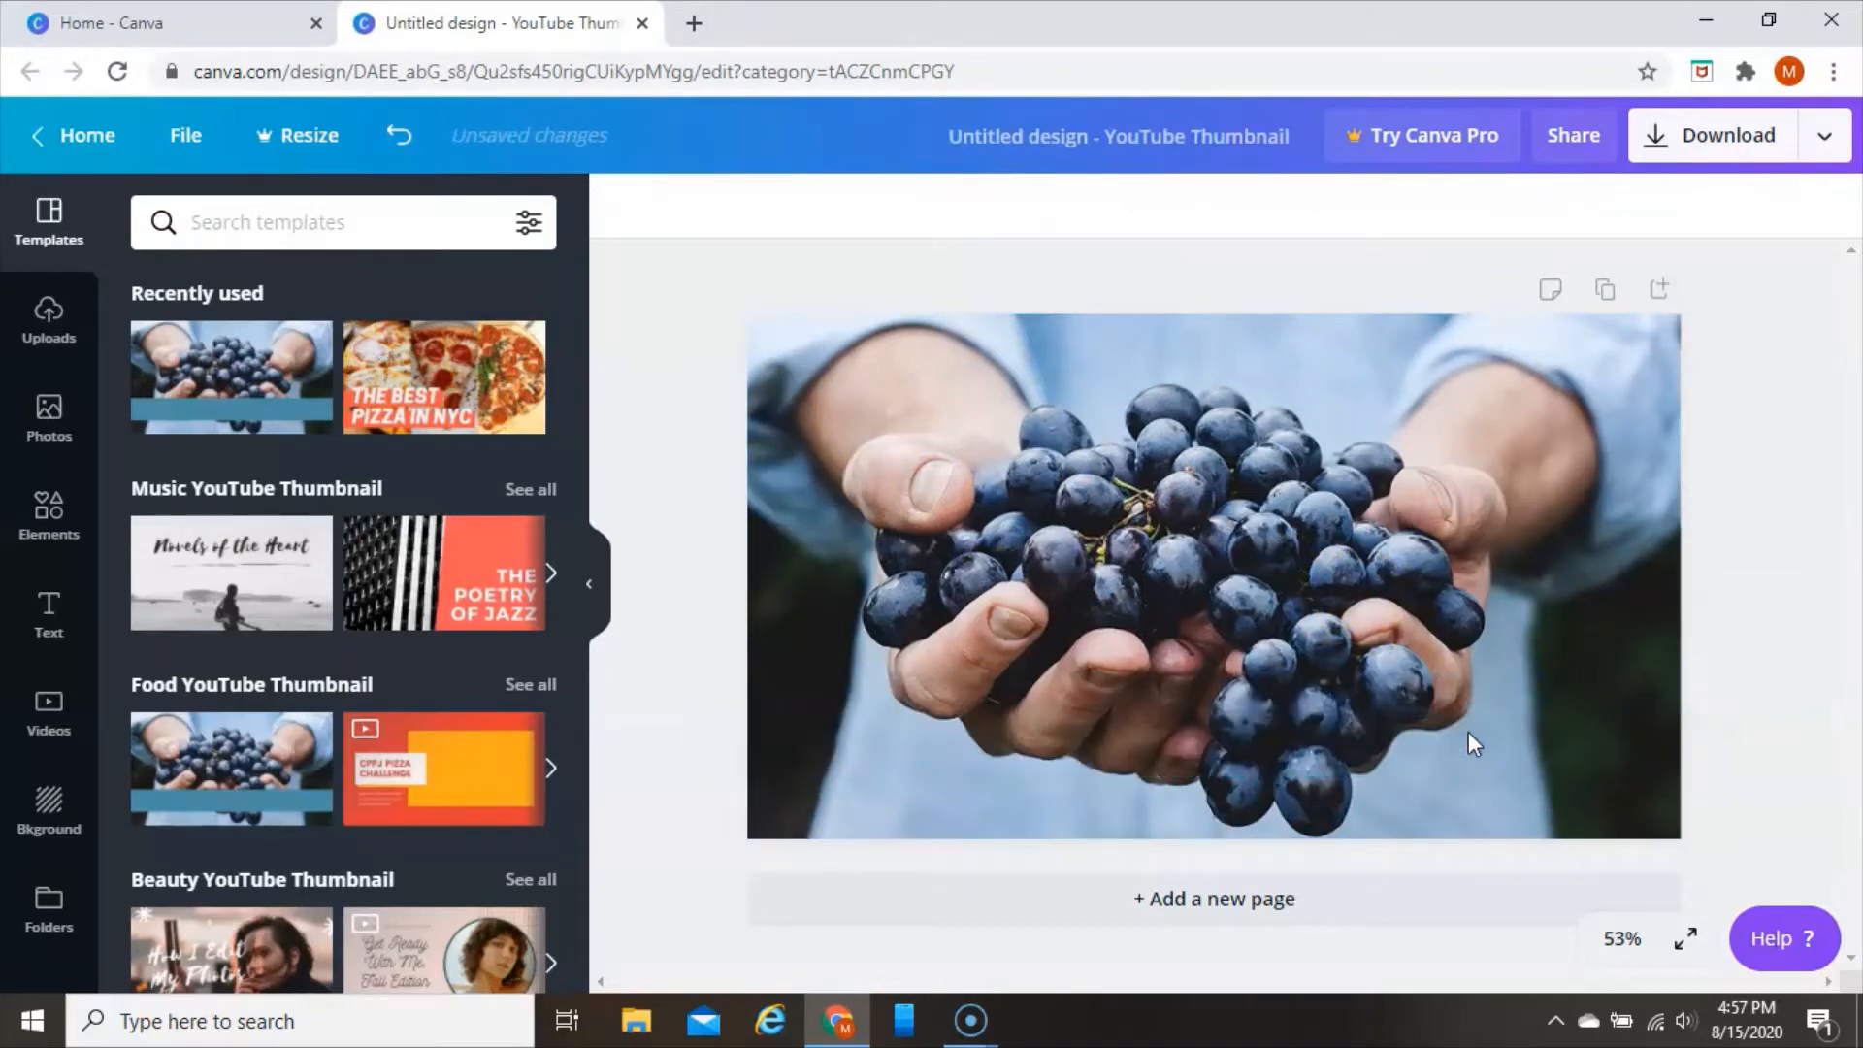
# Add a text box to the thumbnail and replace its placeholder with "Fat free food"
pyautogui.press('t')
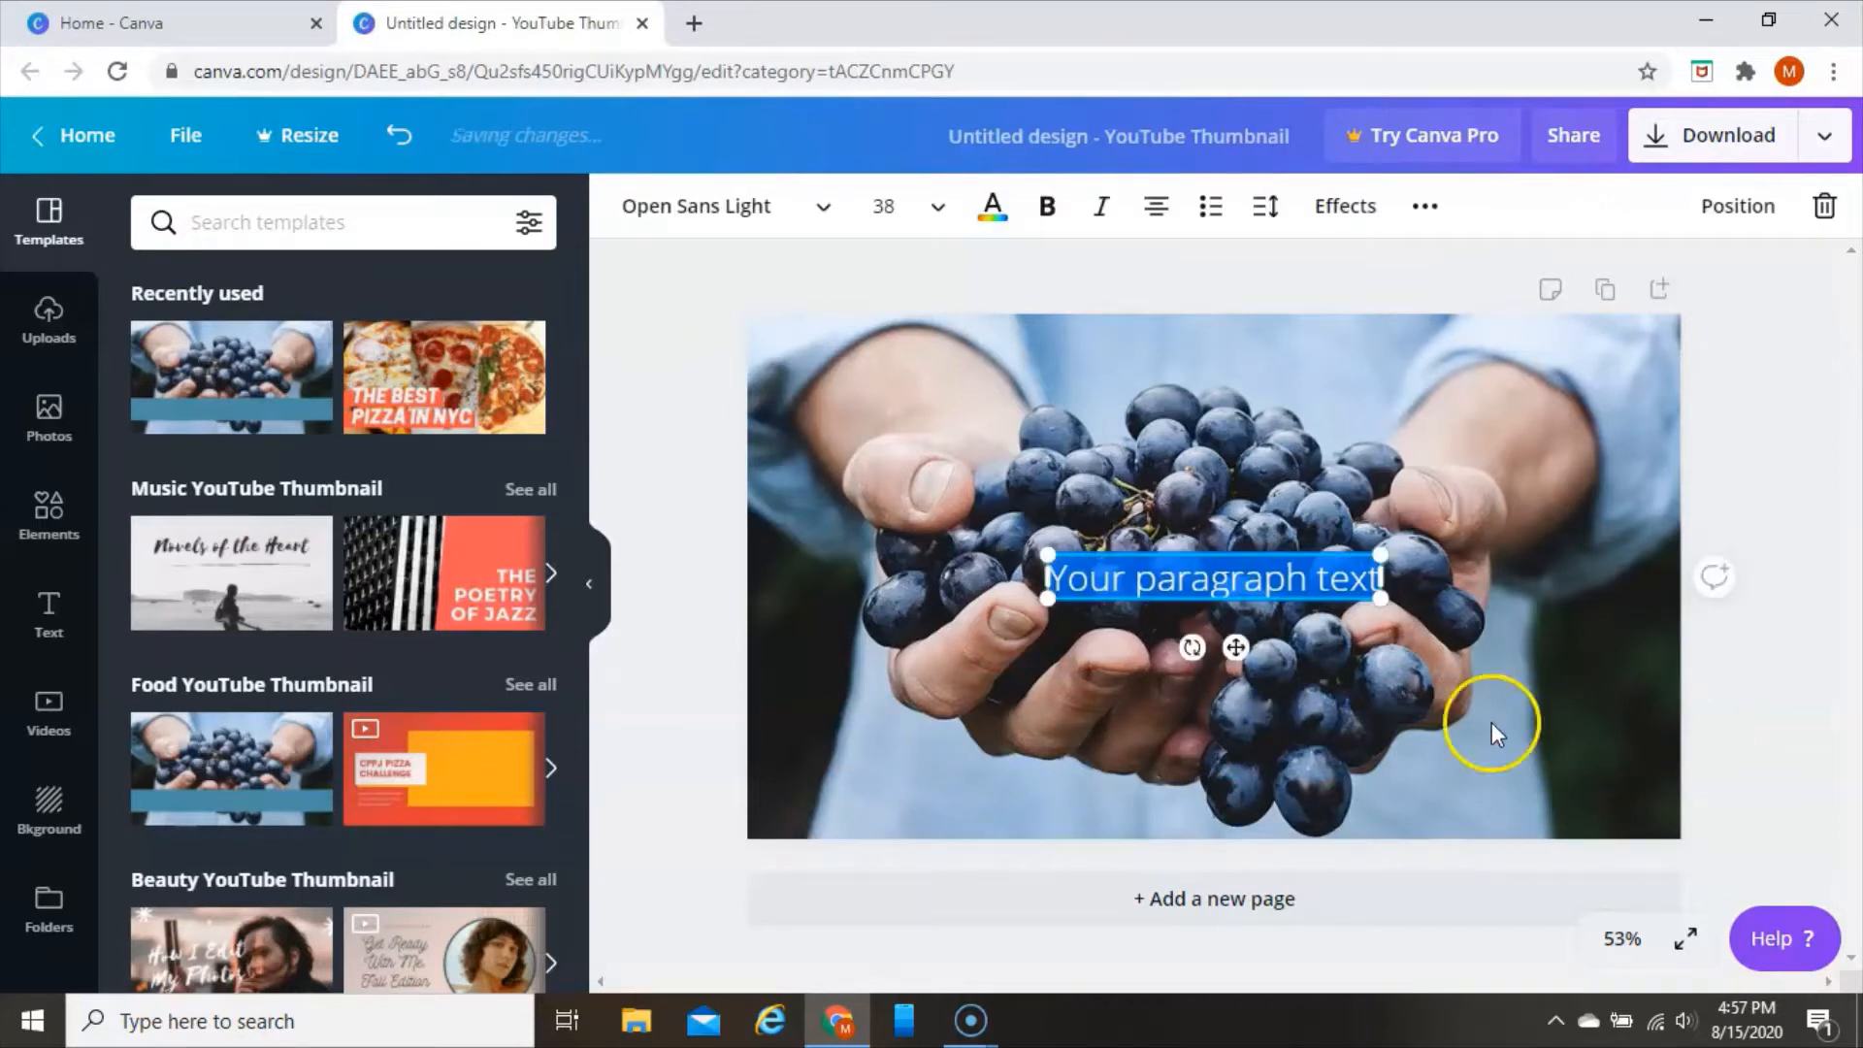
pyautogui.click(1378, 580)
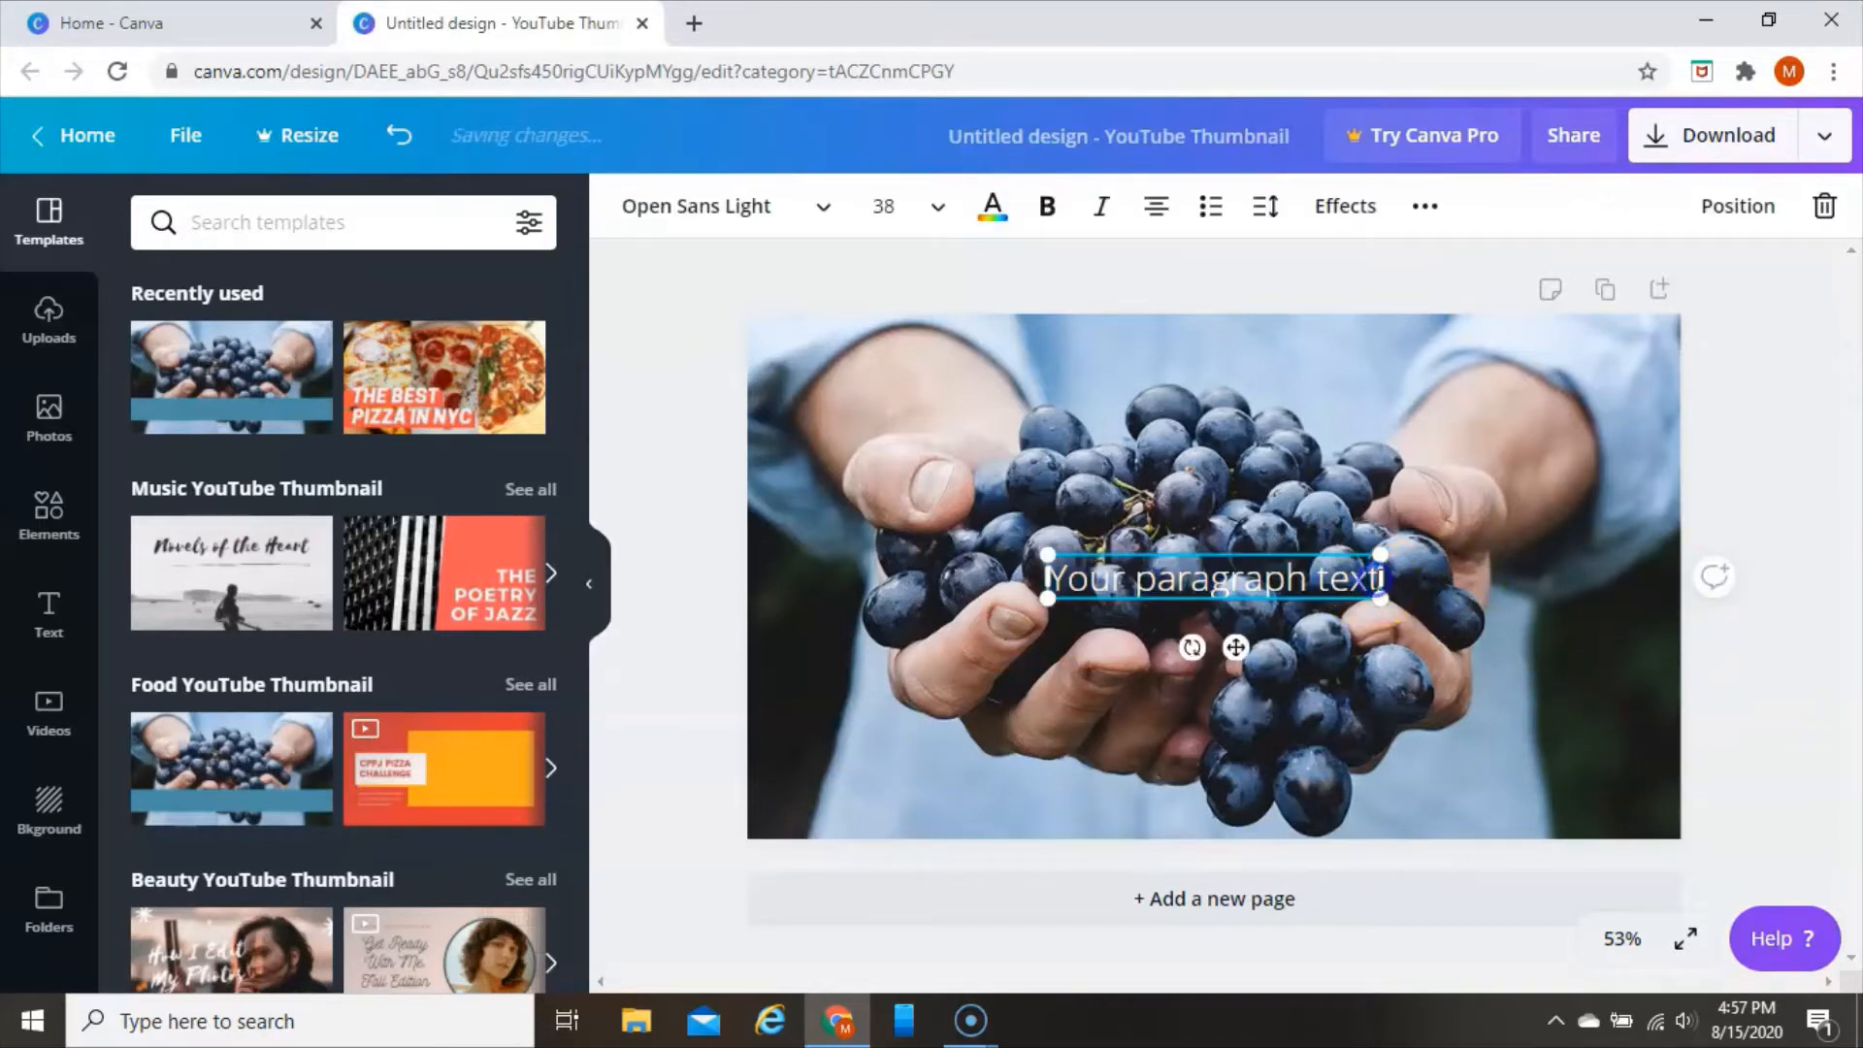
pyautogui.moveTo(1381, 579); pyautogui.dragTo(1376, 578)
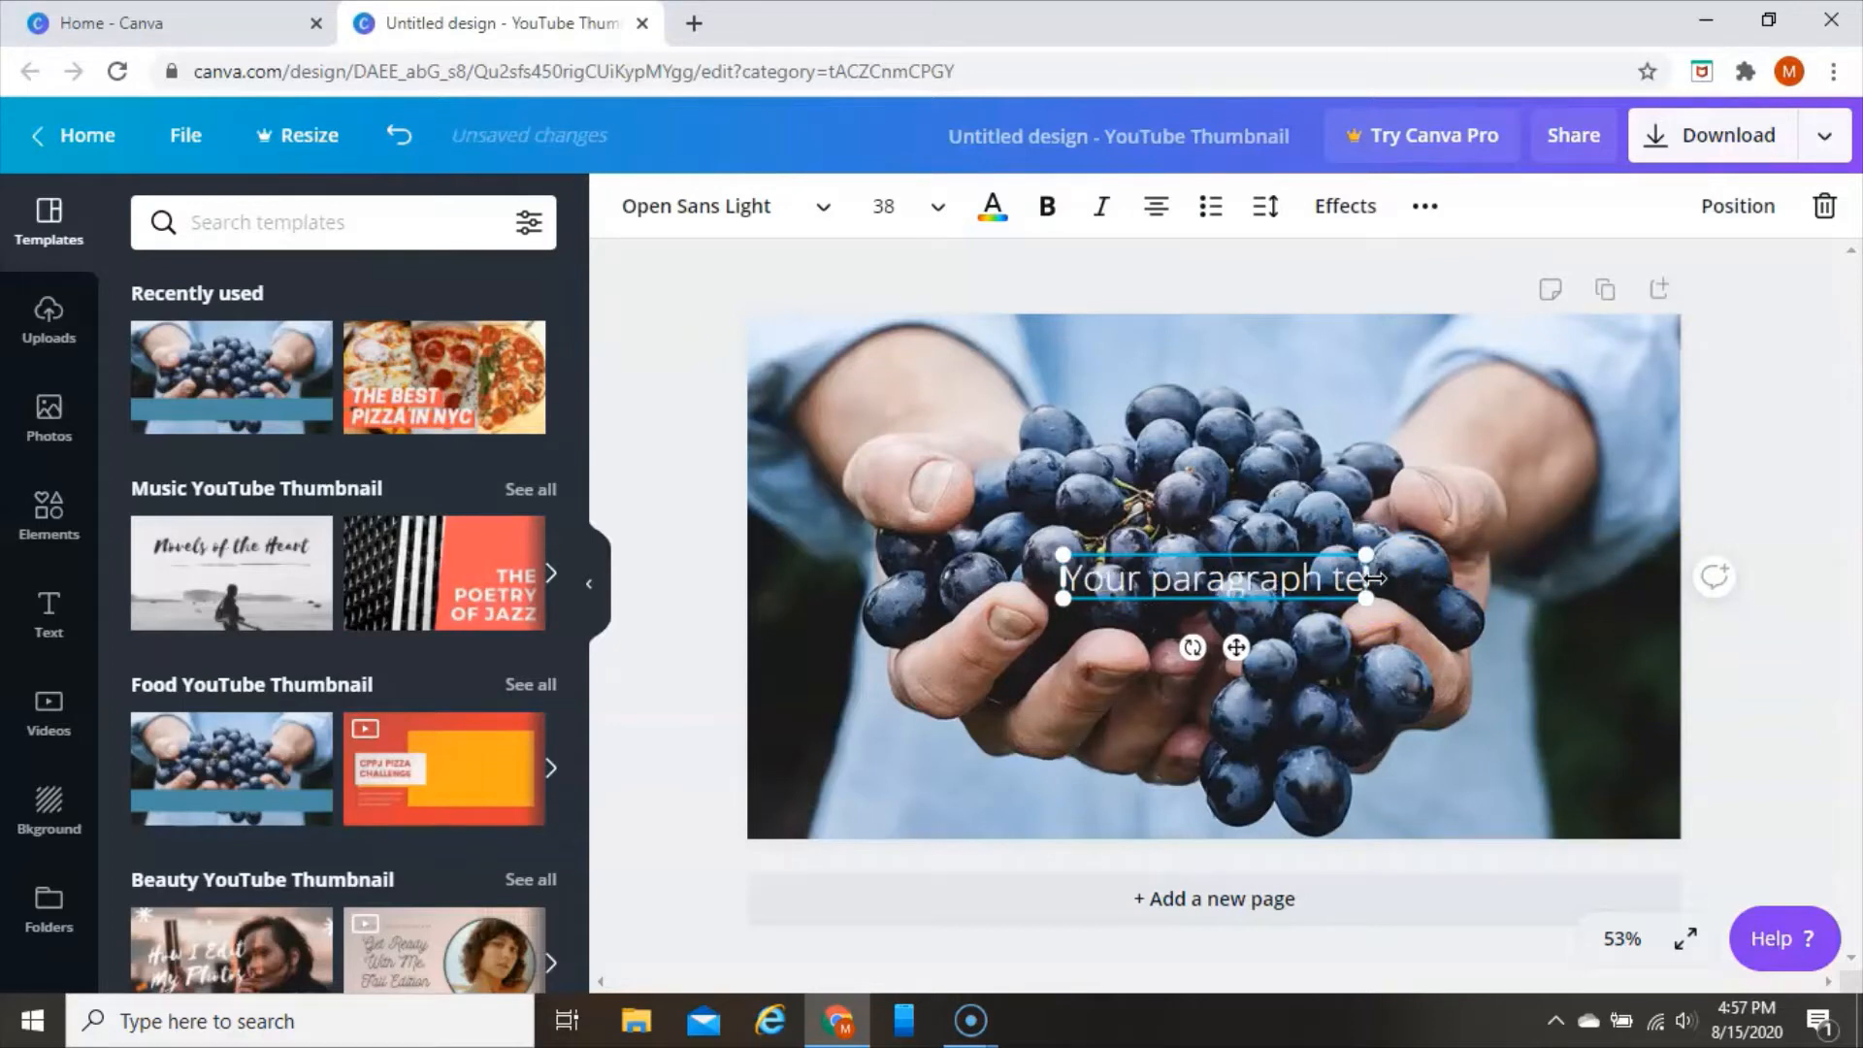
pyautogui.hotkey('ctrl', 'a')
pyautogui.press('BackSpace')
pyautogui.write('Fat')
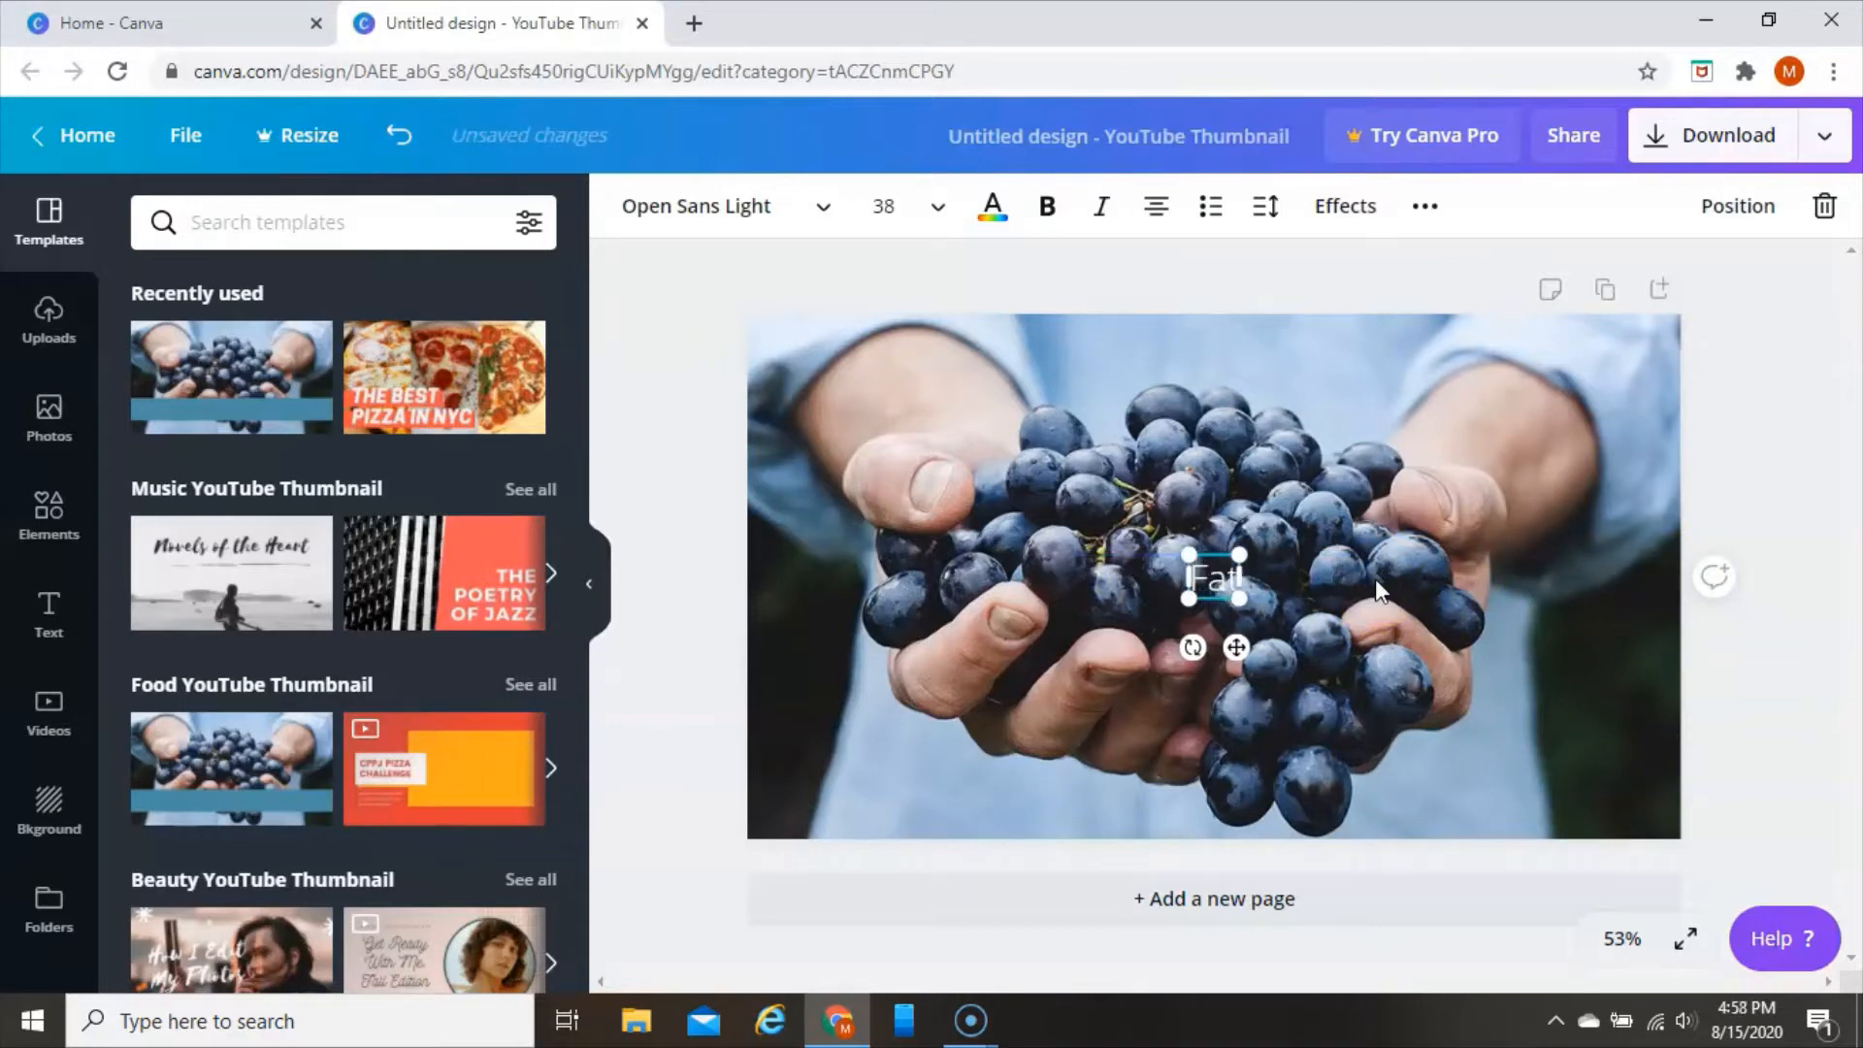
pyautogui.write(' free f')
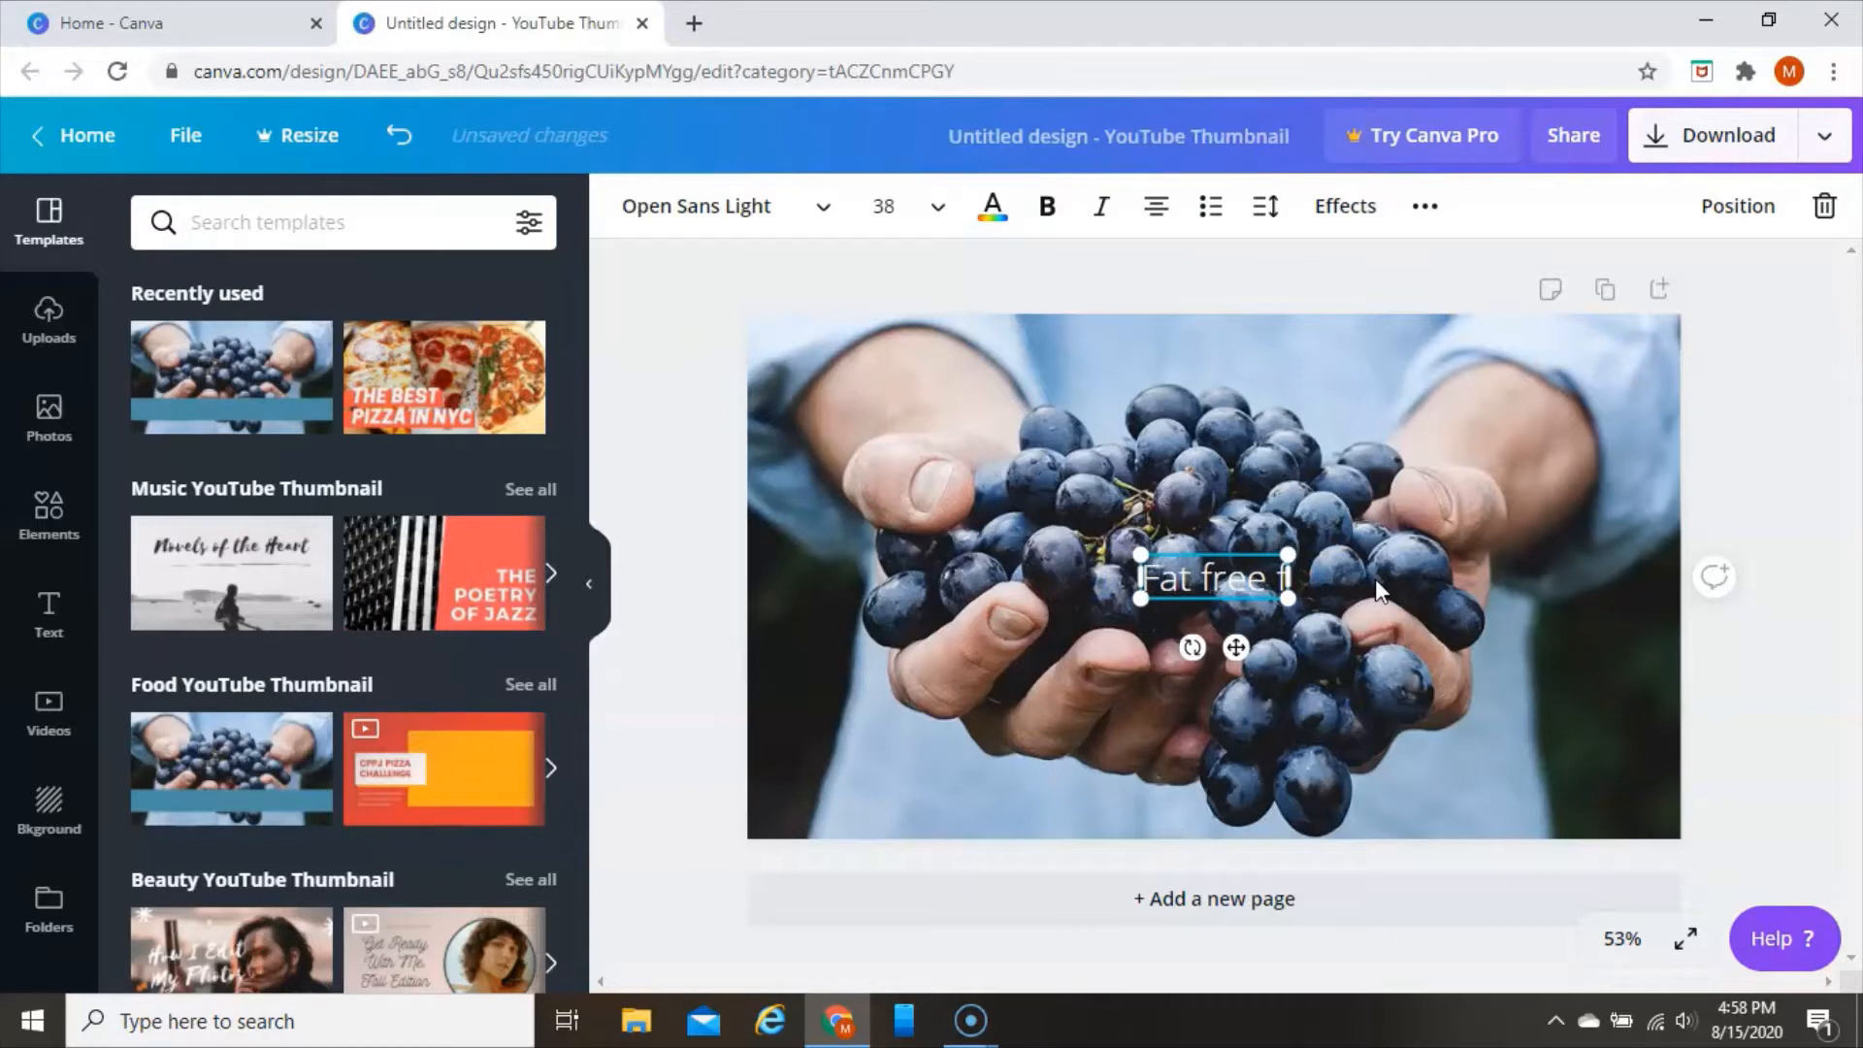
pyautogui.write('ood')
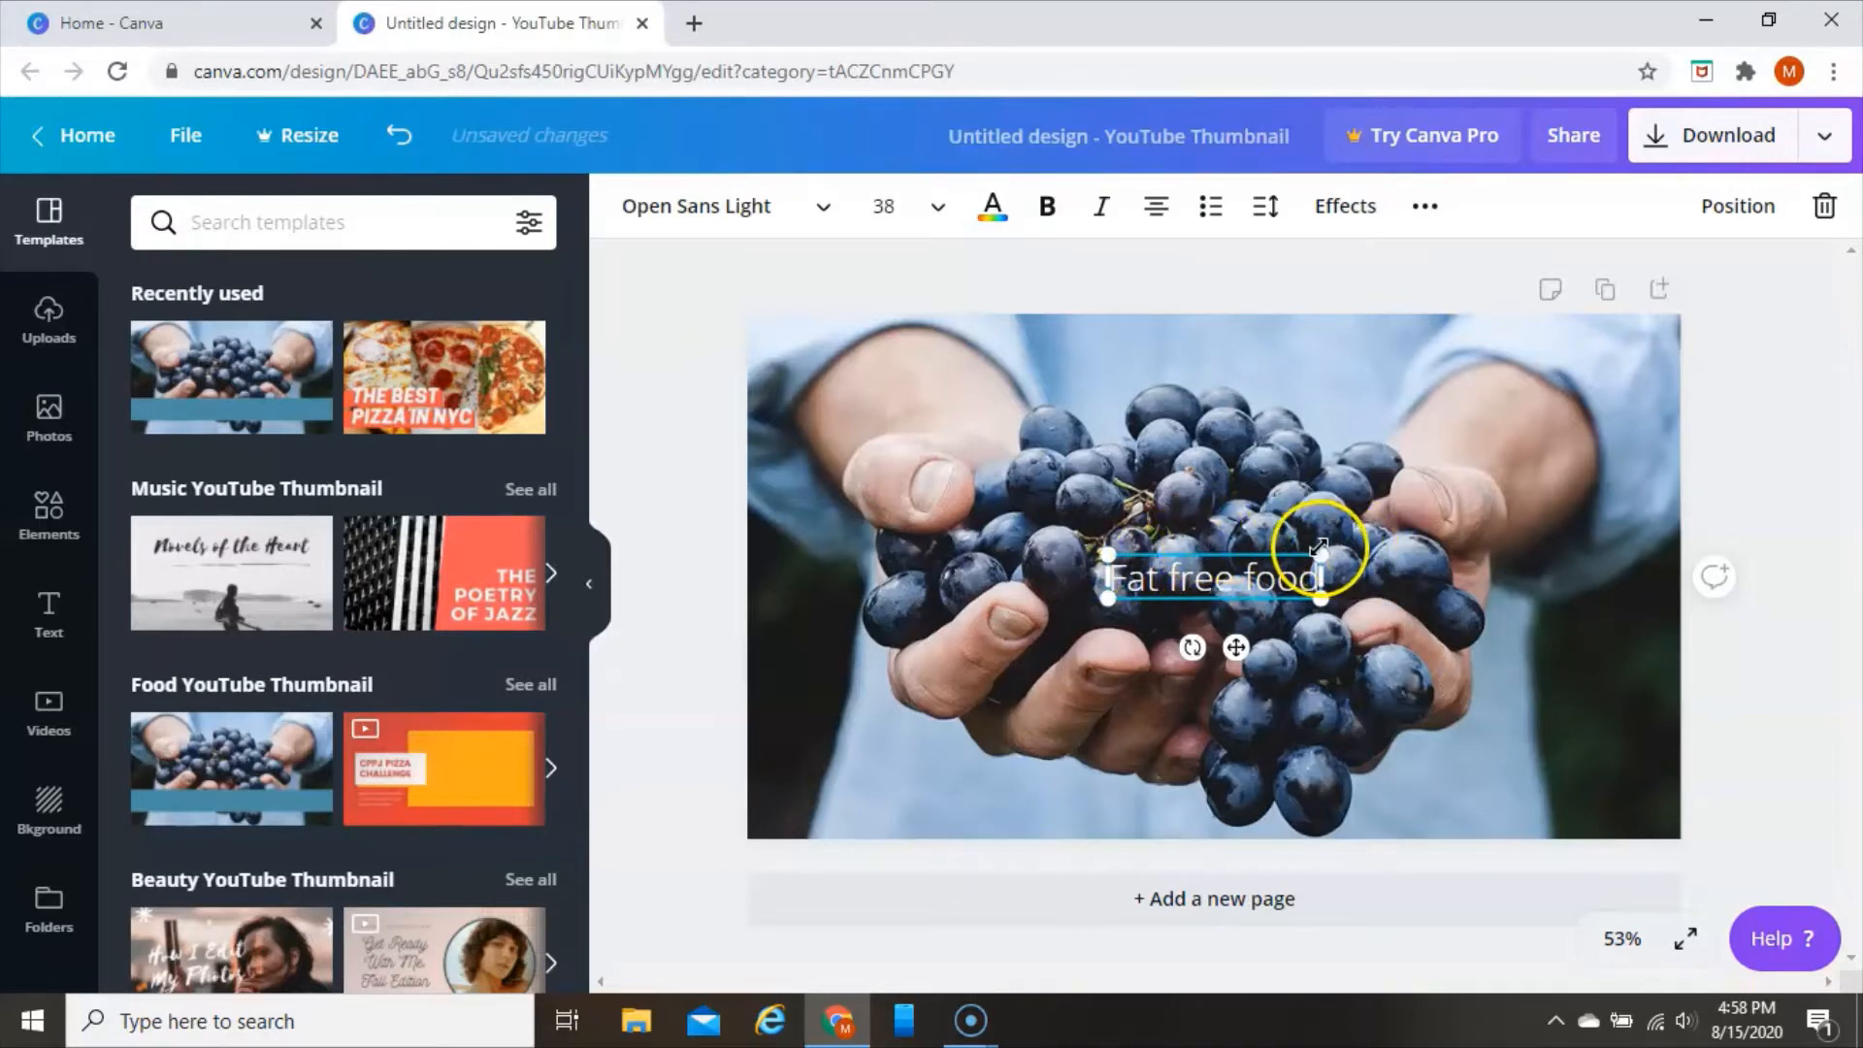
# Enlarge the "Fat free food" text to about size 103 and move it over the middle of the grapes
pyautogui.moveTo(1319, 553); pyautogui.dragTo(1649, 367)
pyautogui.moveTo(1574, 541); pyautogui.dragTo(1325, 543)
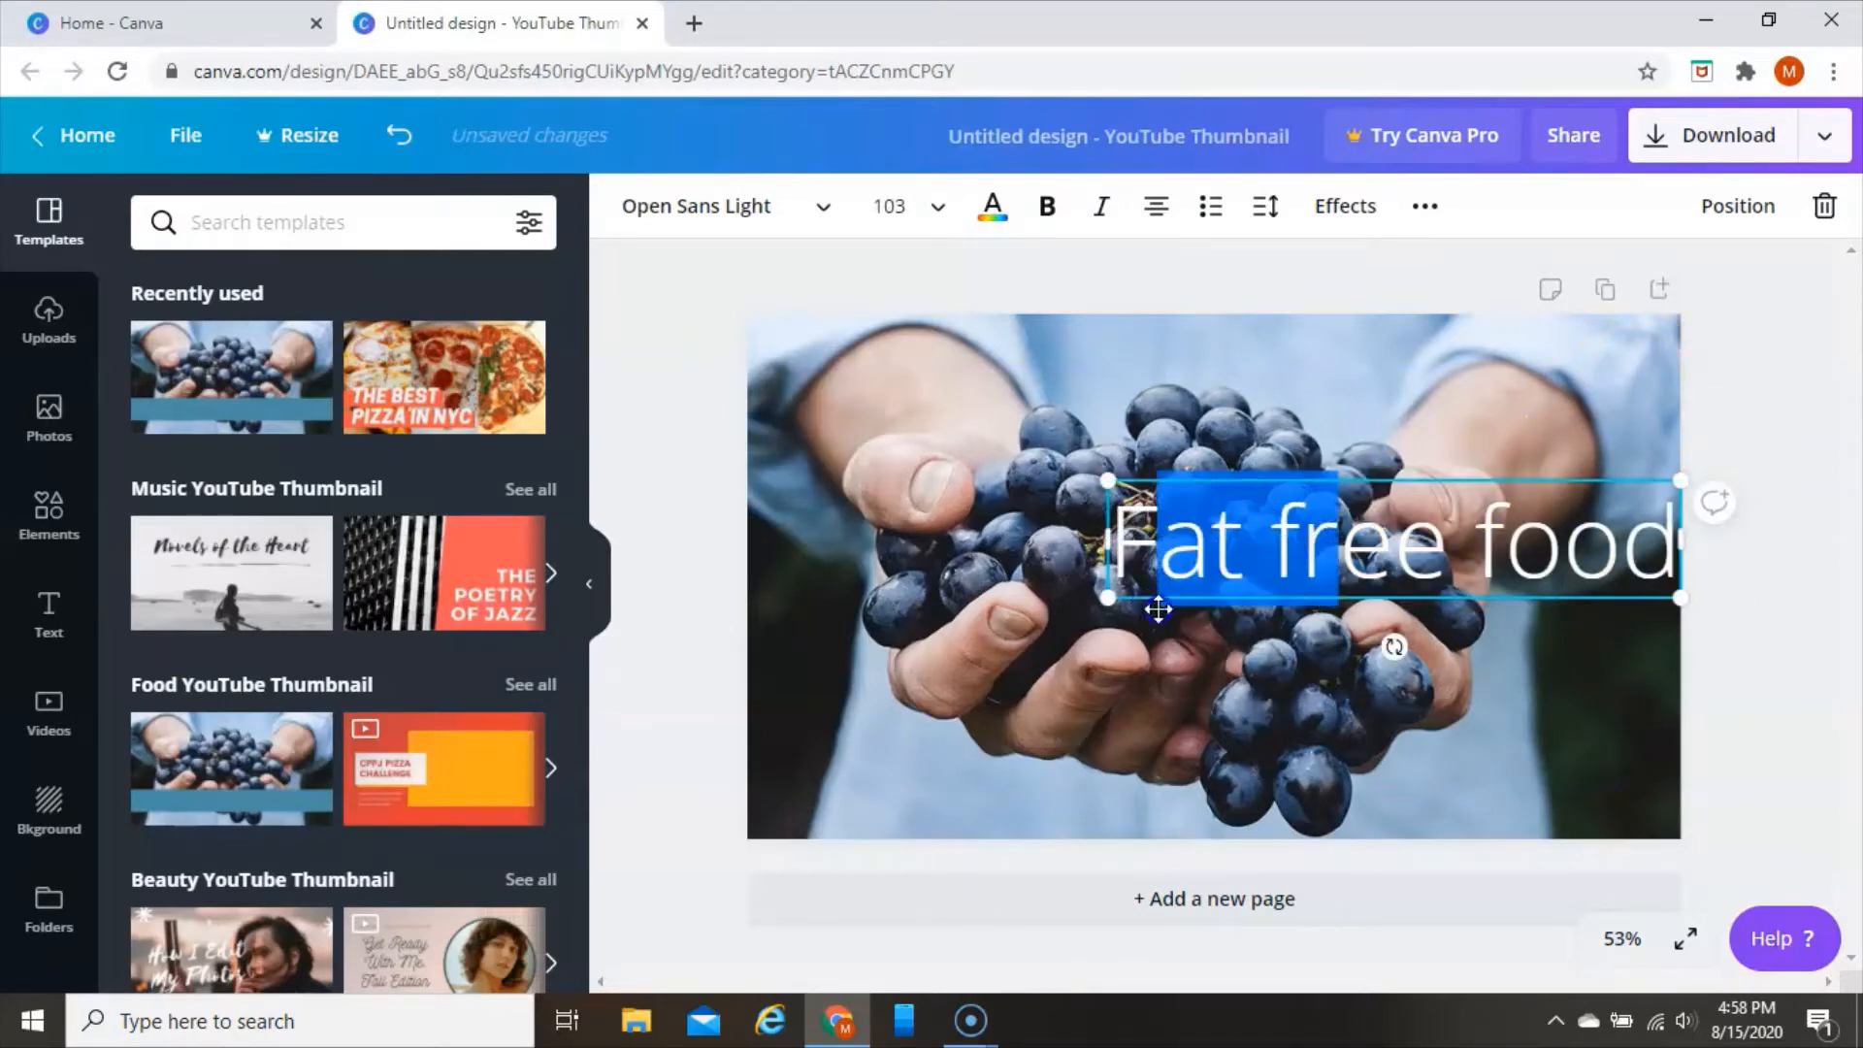
pyautogui.click(1299, 678)
pyautogui.moveTo(1444, 555); pyautogui.dragTo(1221, 536)
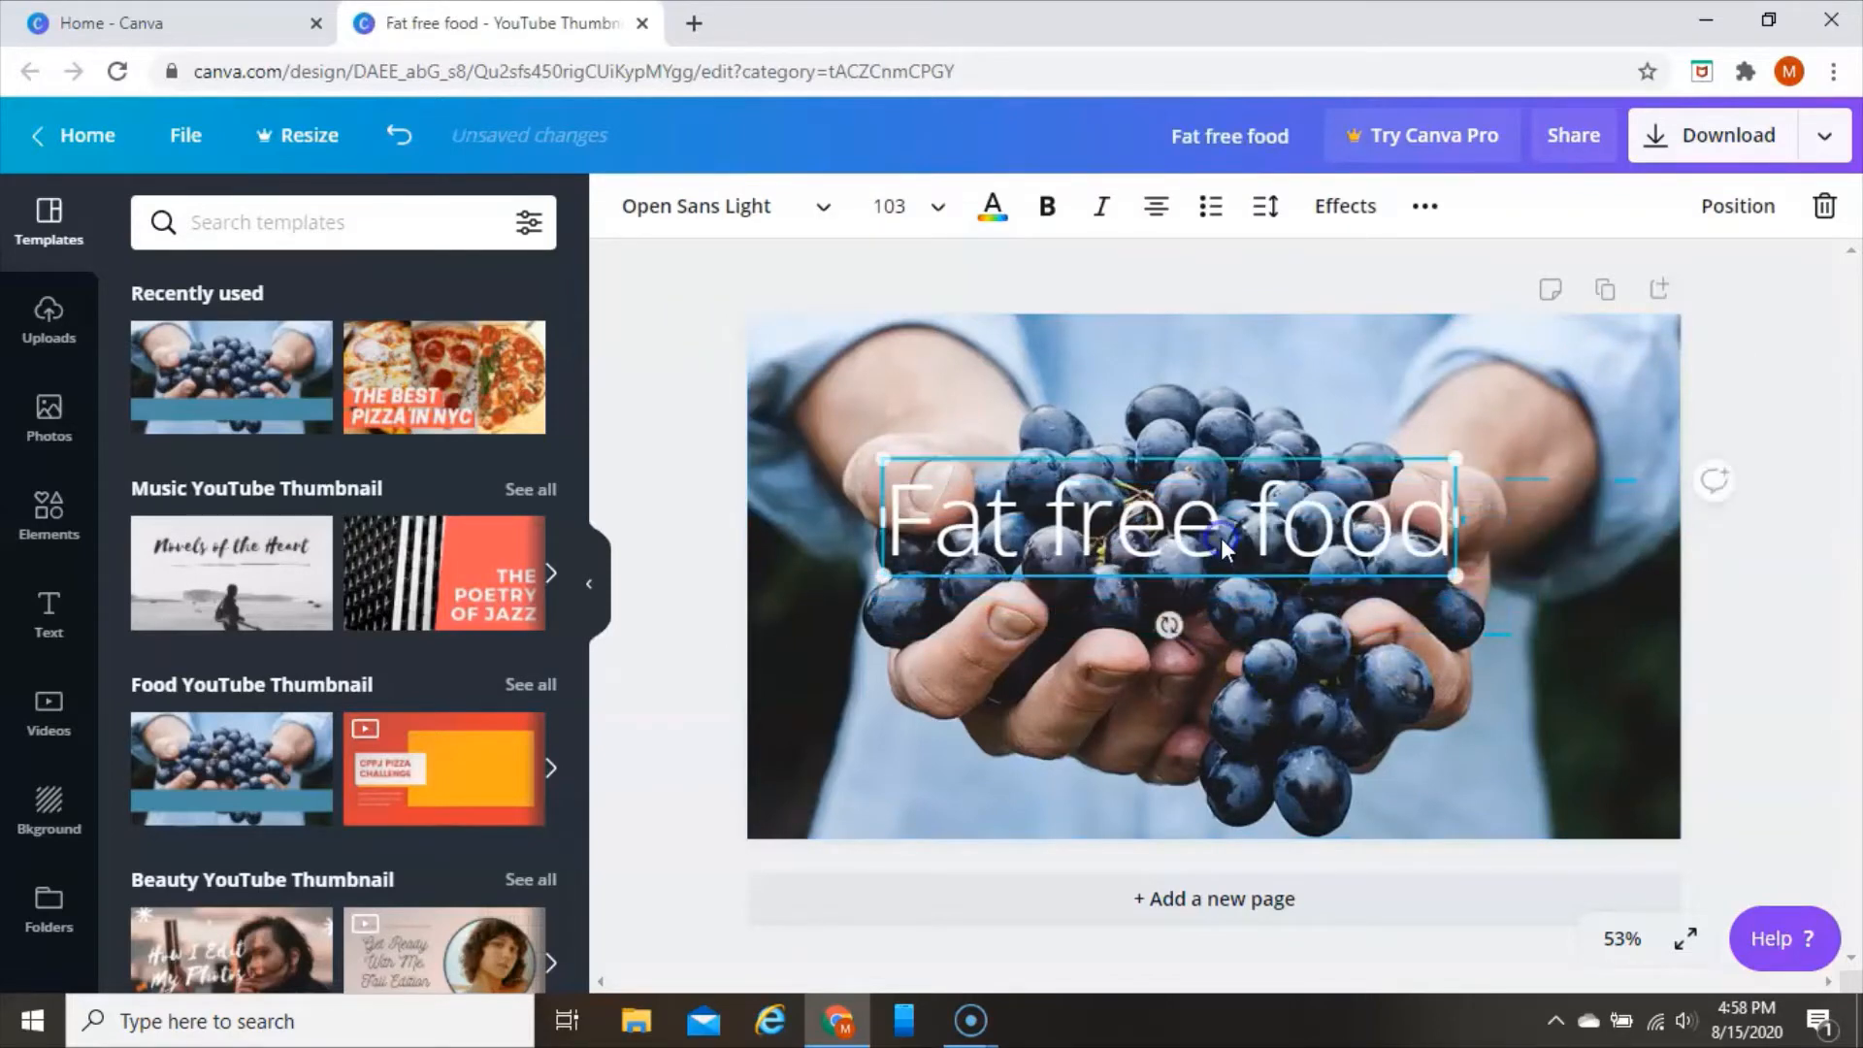
# Rotate the "Fat free food" text so it slopes diagonally upward and shift it slightly left
pyautogui.click(1174, 425)
pyautogui.moveTo(1169, 625); pyautogui.dragTo(1225, 604)
pyautogui.moveTo(1116, 494); pyautogui.dragTo(1054, 493)
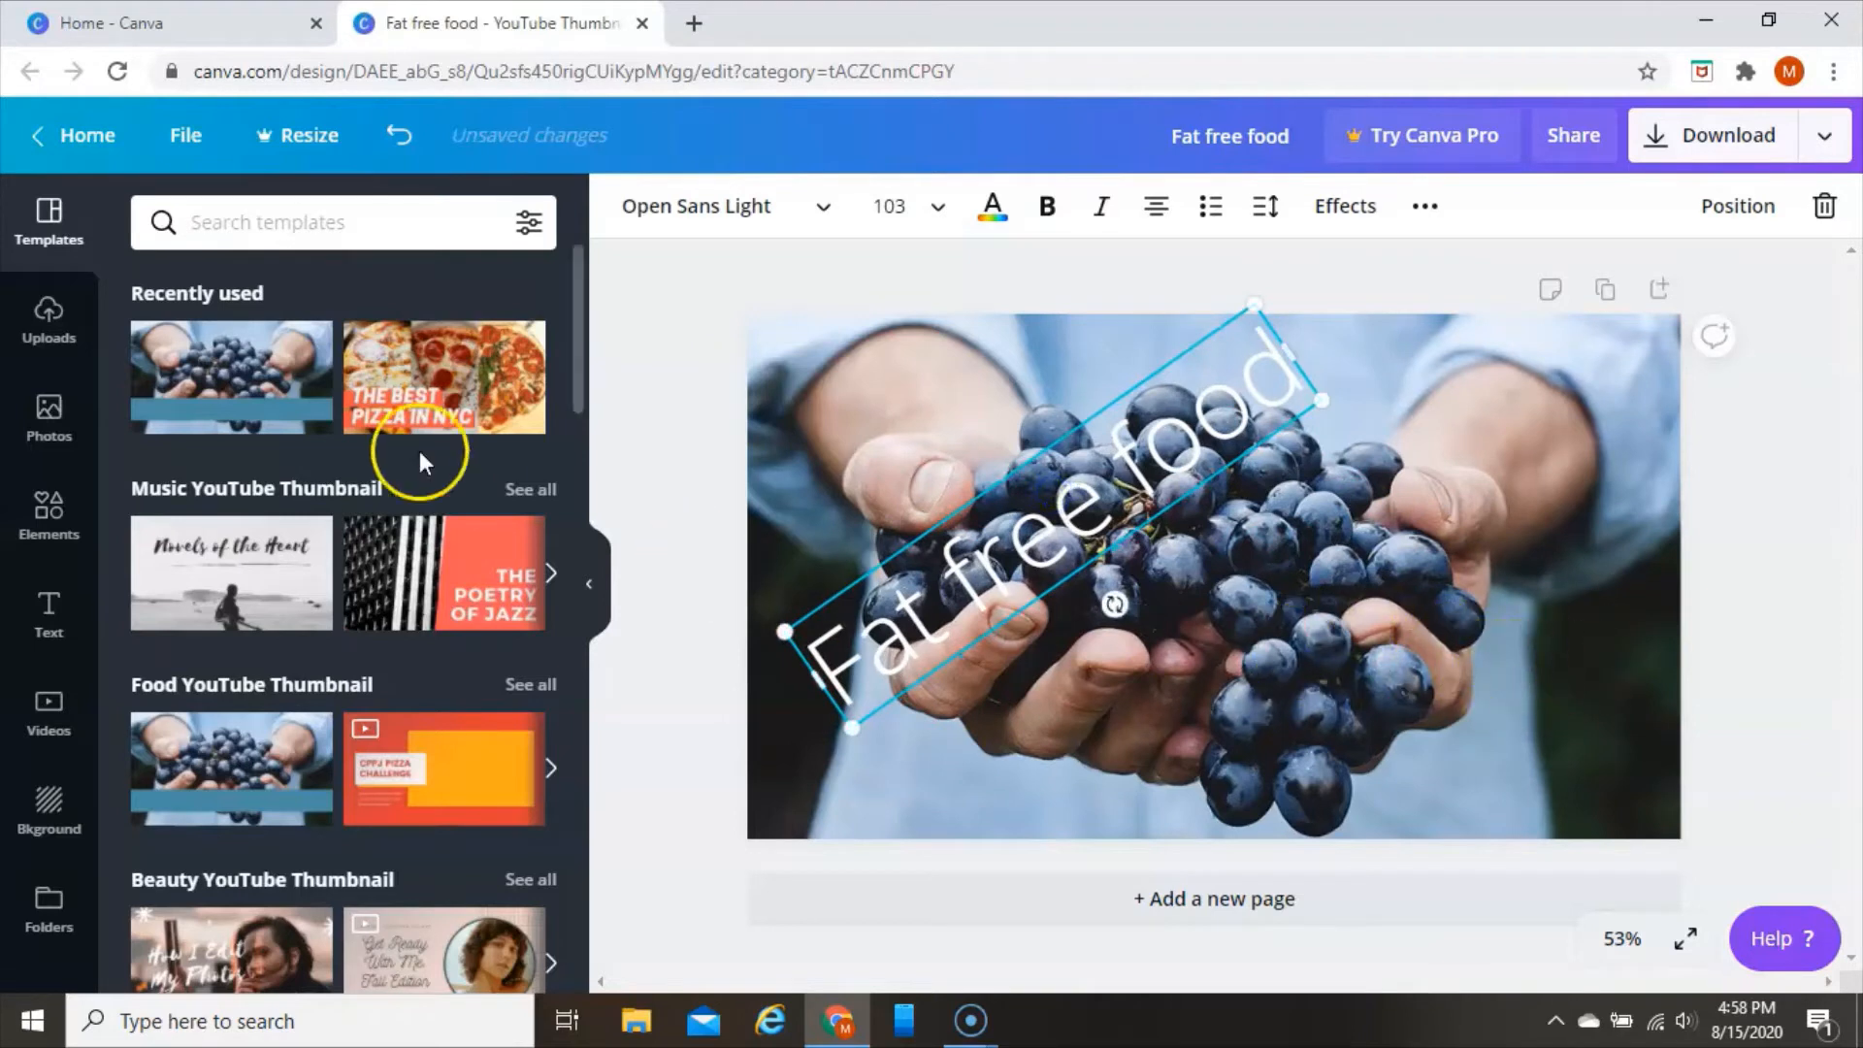
# Add a subheading to the lower right of the thumbnail and replace its text with "im hungry"
pyautogui.click(68, 614)
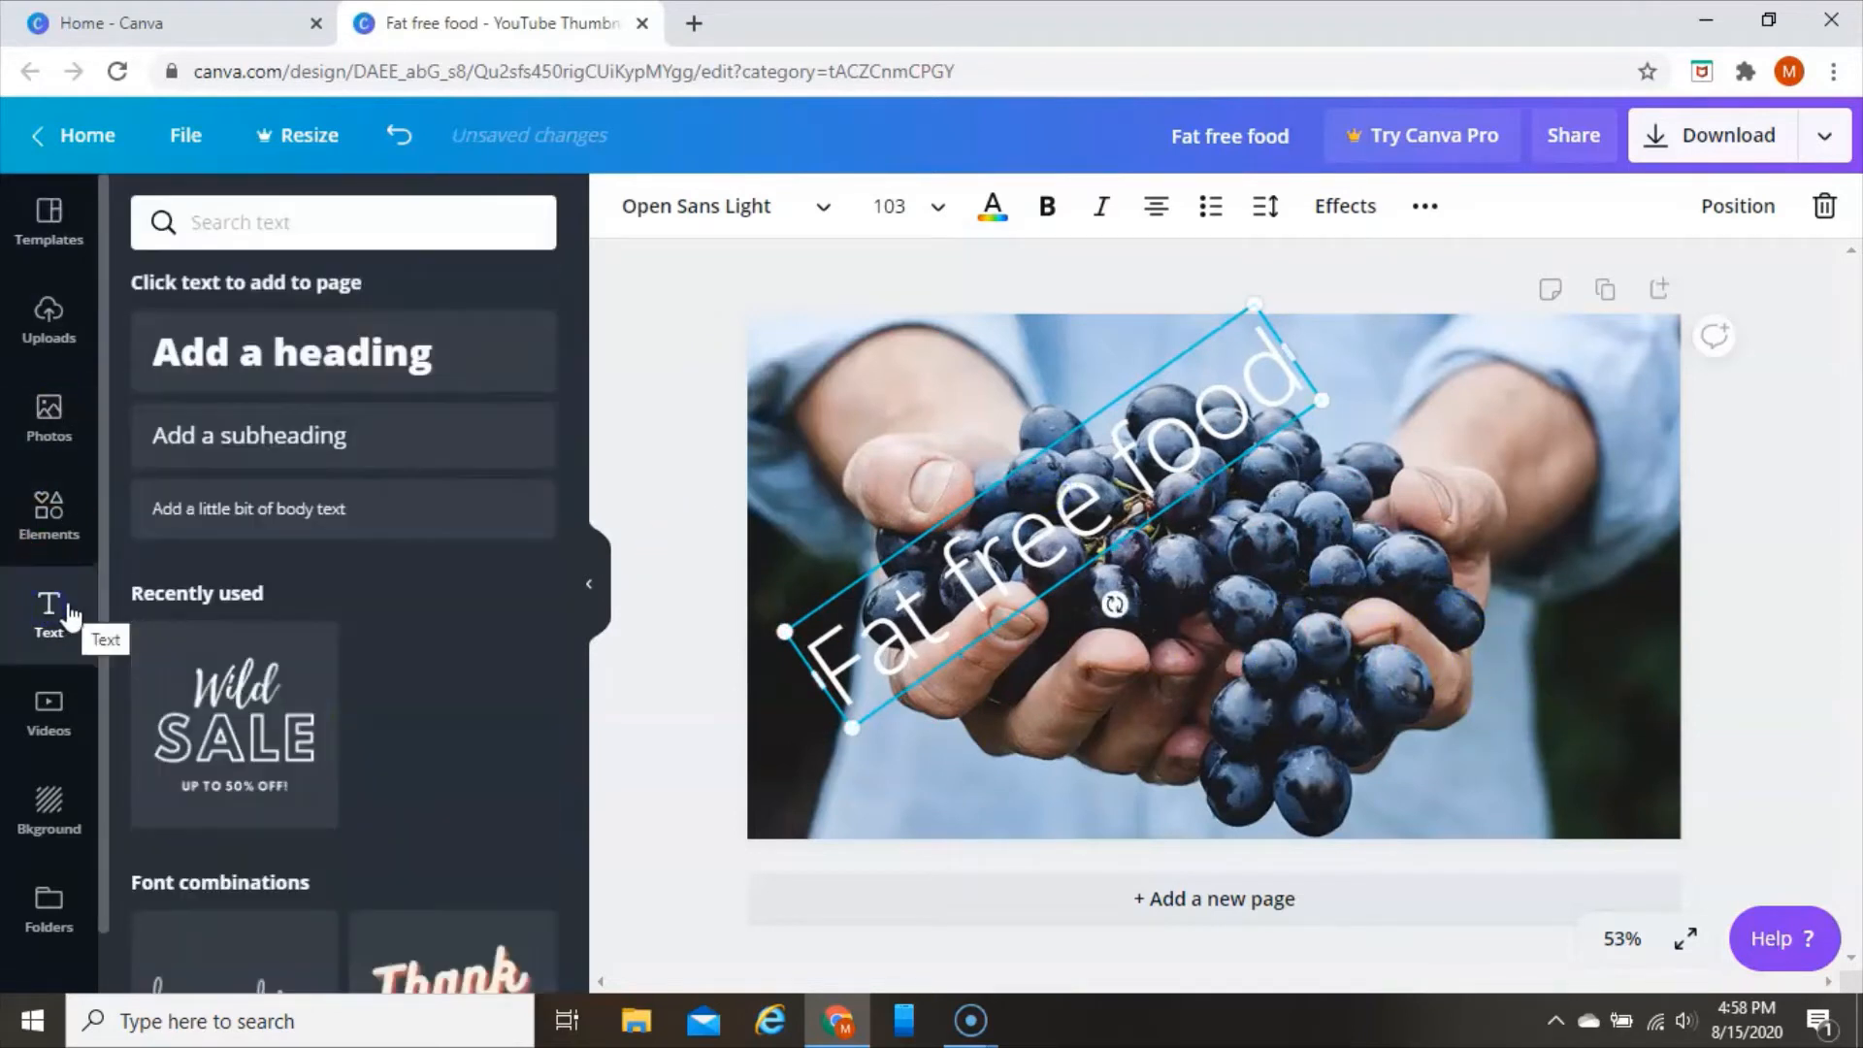
pyautogui.moveTo(170, 471); pyautogui.dragTo(1414, 666)
pyautogui.doubleClick(1517, 680)
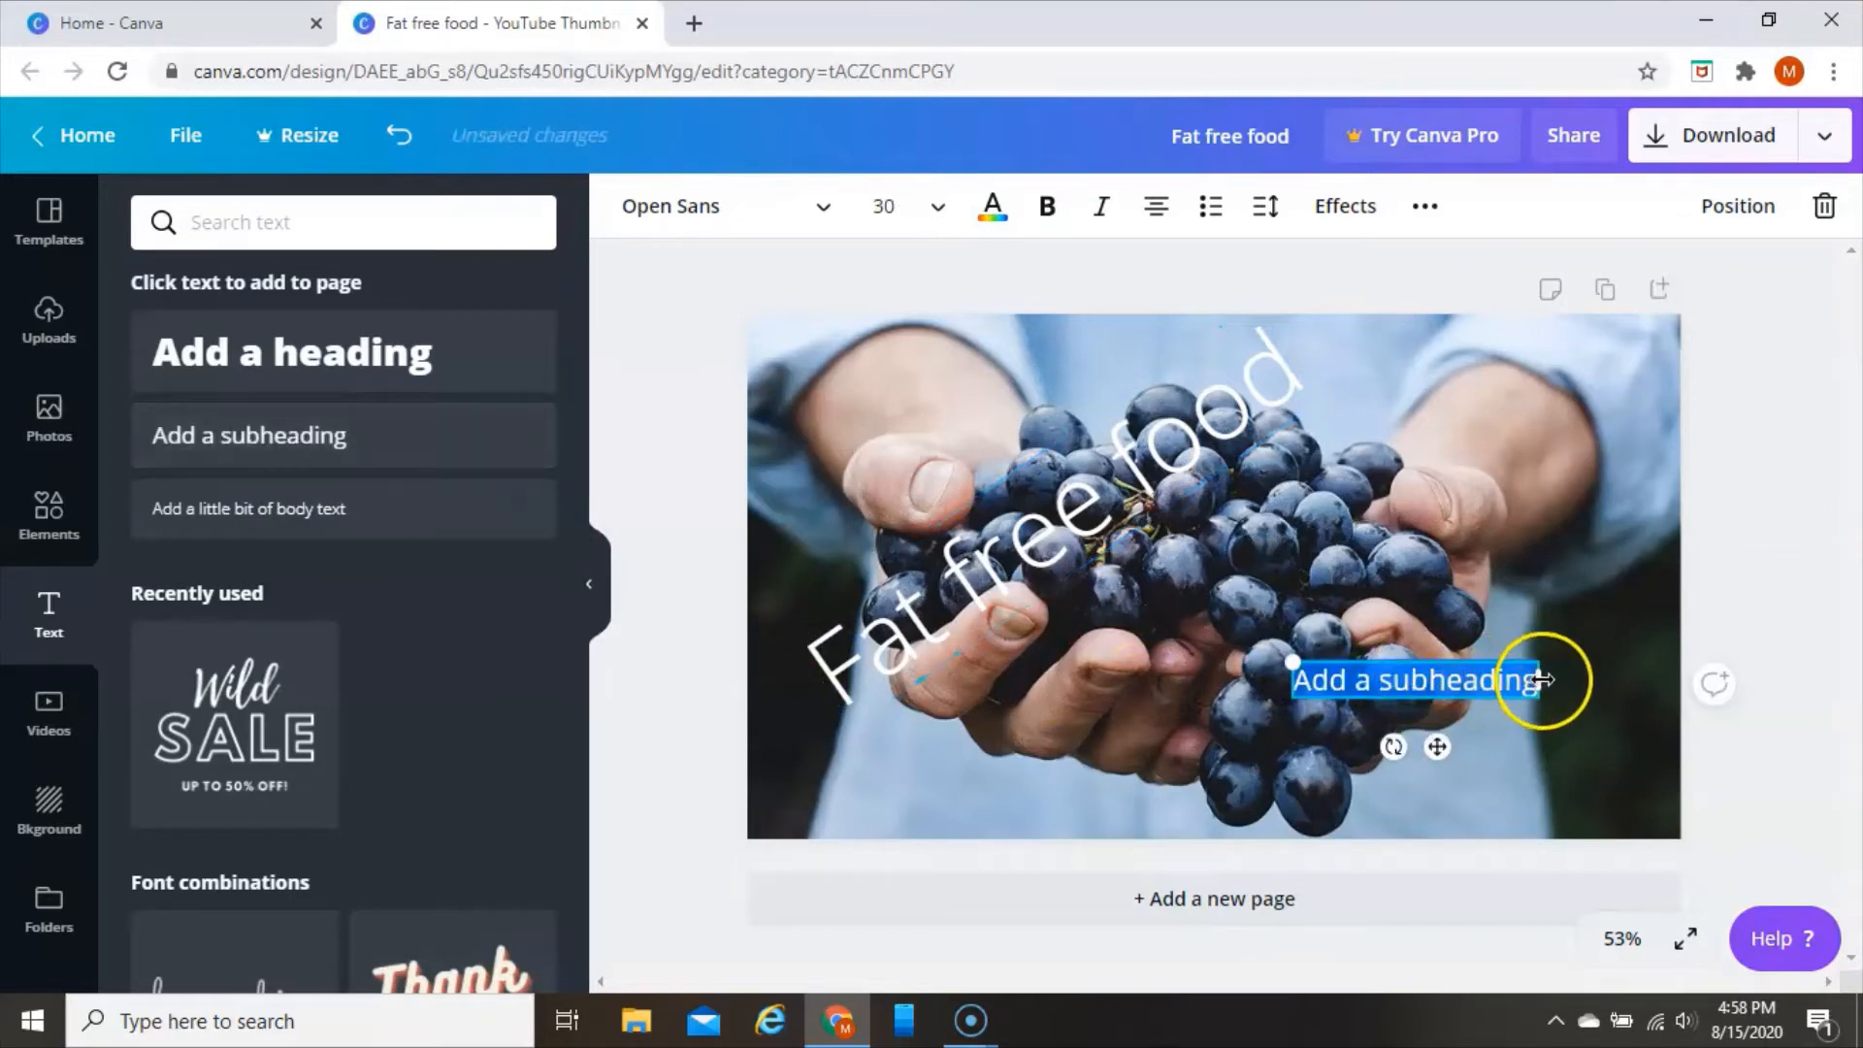
pyautogui.click(1534, 684)
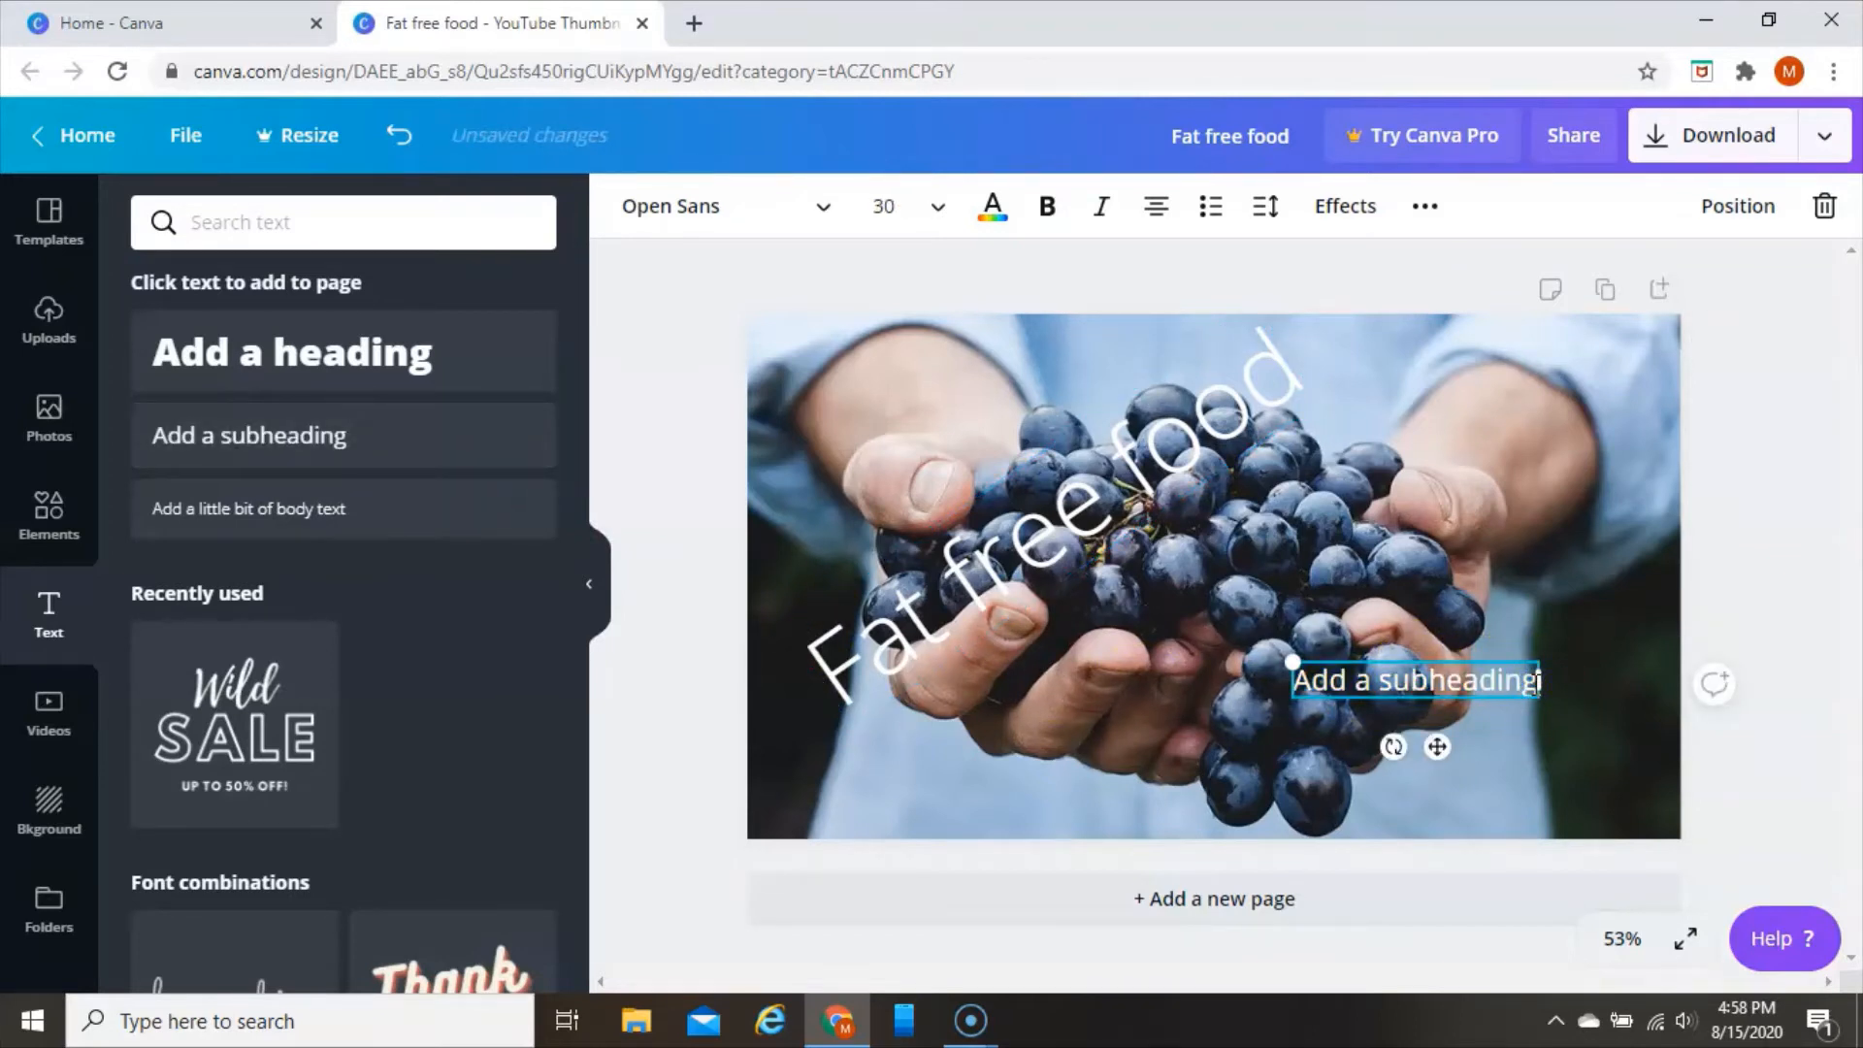
pyautogui.press('BackSpace')
pyautogui.press('BackSpace')
pyautogui.press('BackSpace')
pyautogui.press('BackSpace')
pyautogui.press('BackSpace')
pyautogui.press('BackSpace')
pyautogui.press('BackSpace')
pyautogui.press('BackSpace')
pyautogui.press('BackSpace')
pyautogui.press('BackSpace')
pyautogui.press('BackSpace')
pyautogui.press('BackSpace')
pyautogui.press('BackSpace')
pyautogui.press('BackSpace')
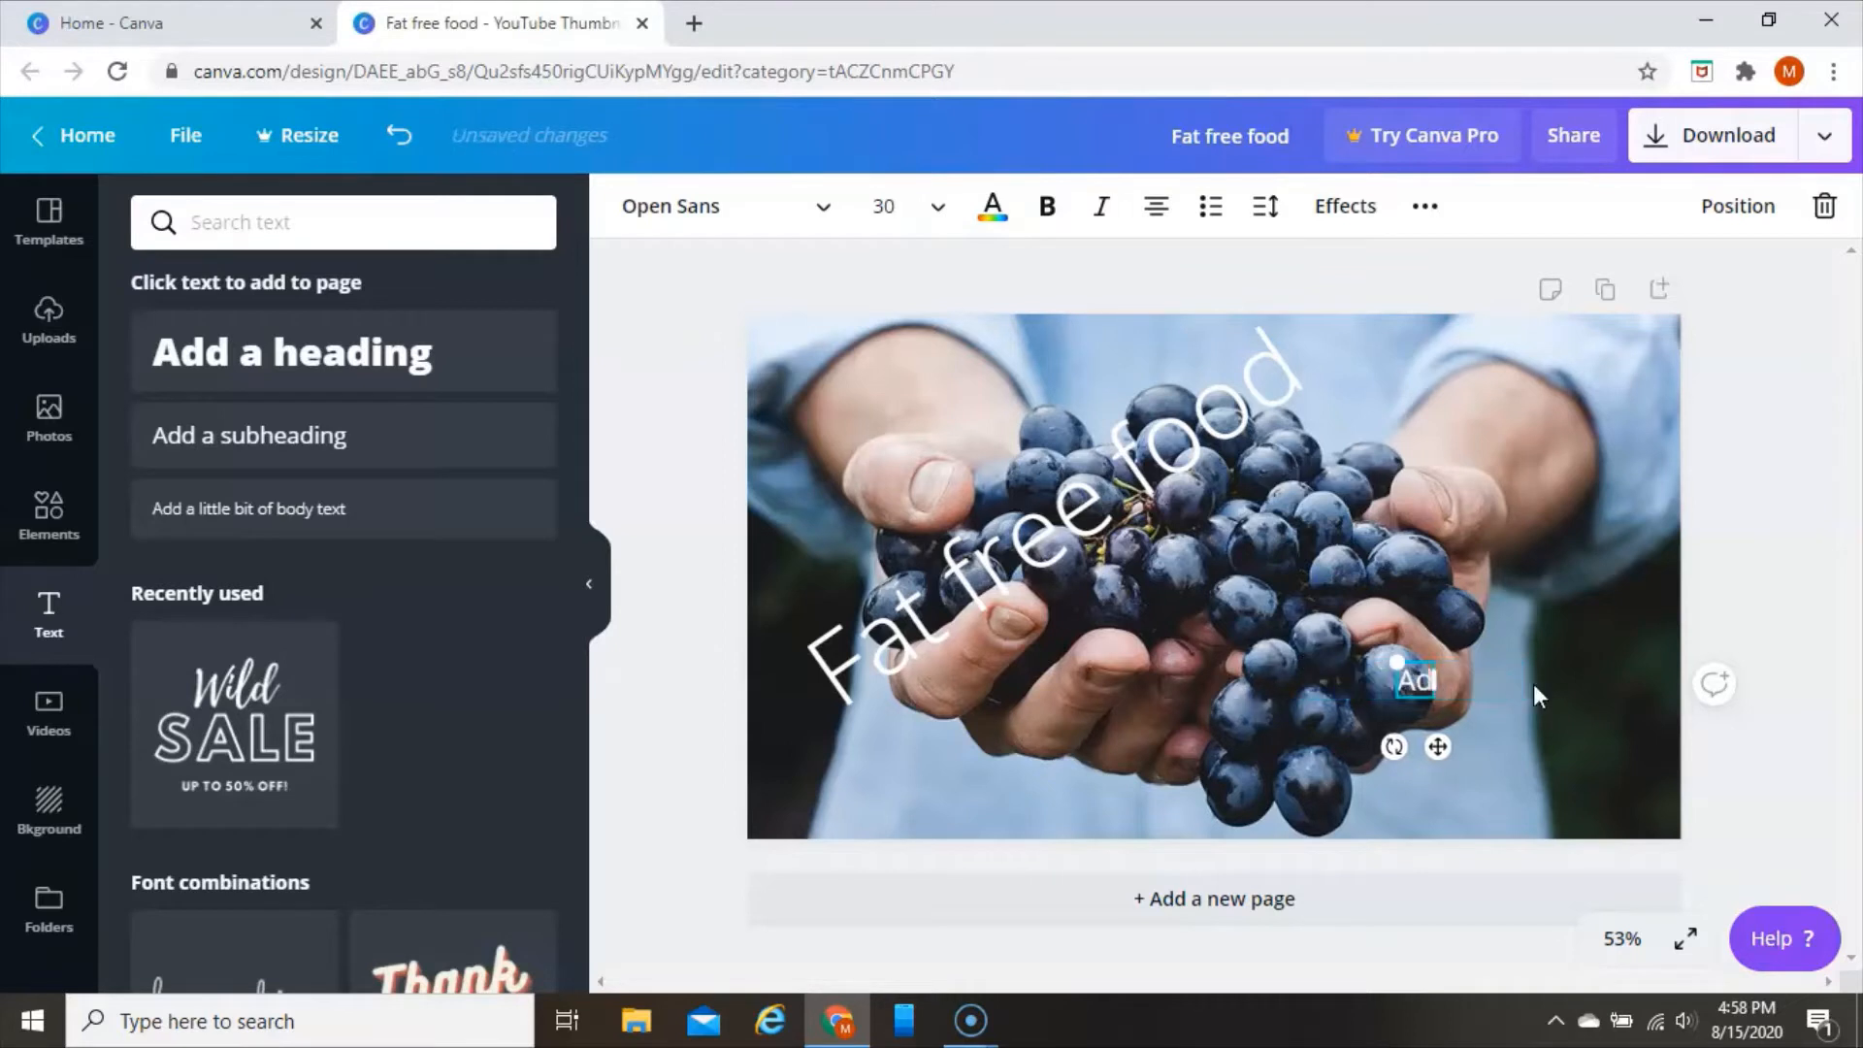
pyautogui.write('im hungry')
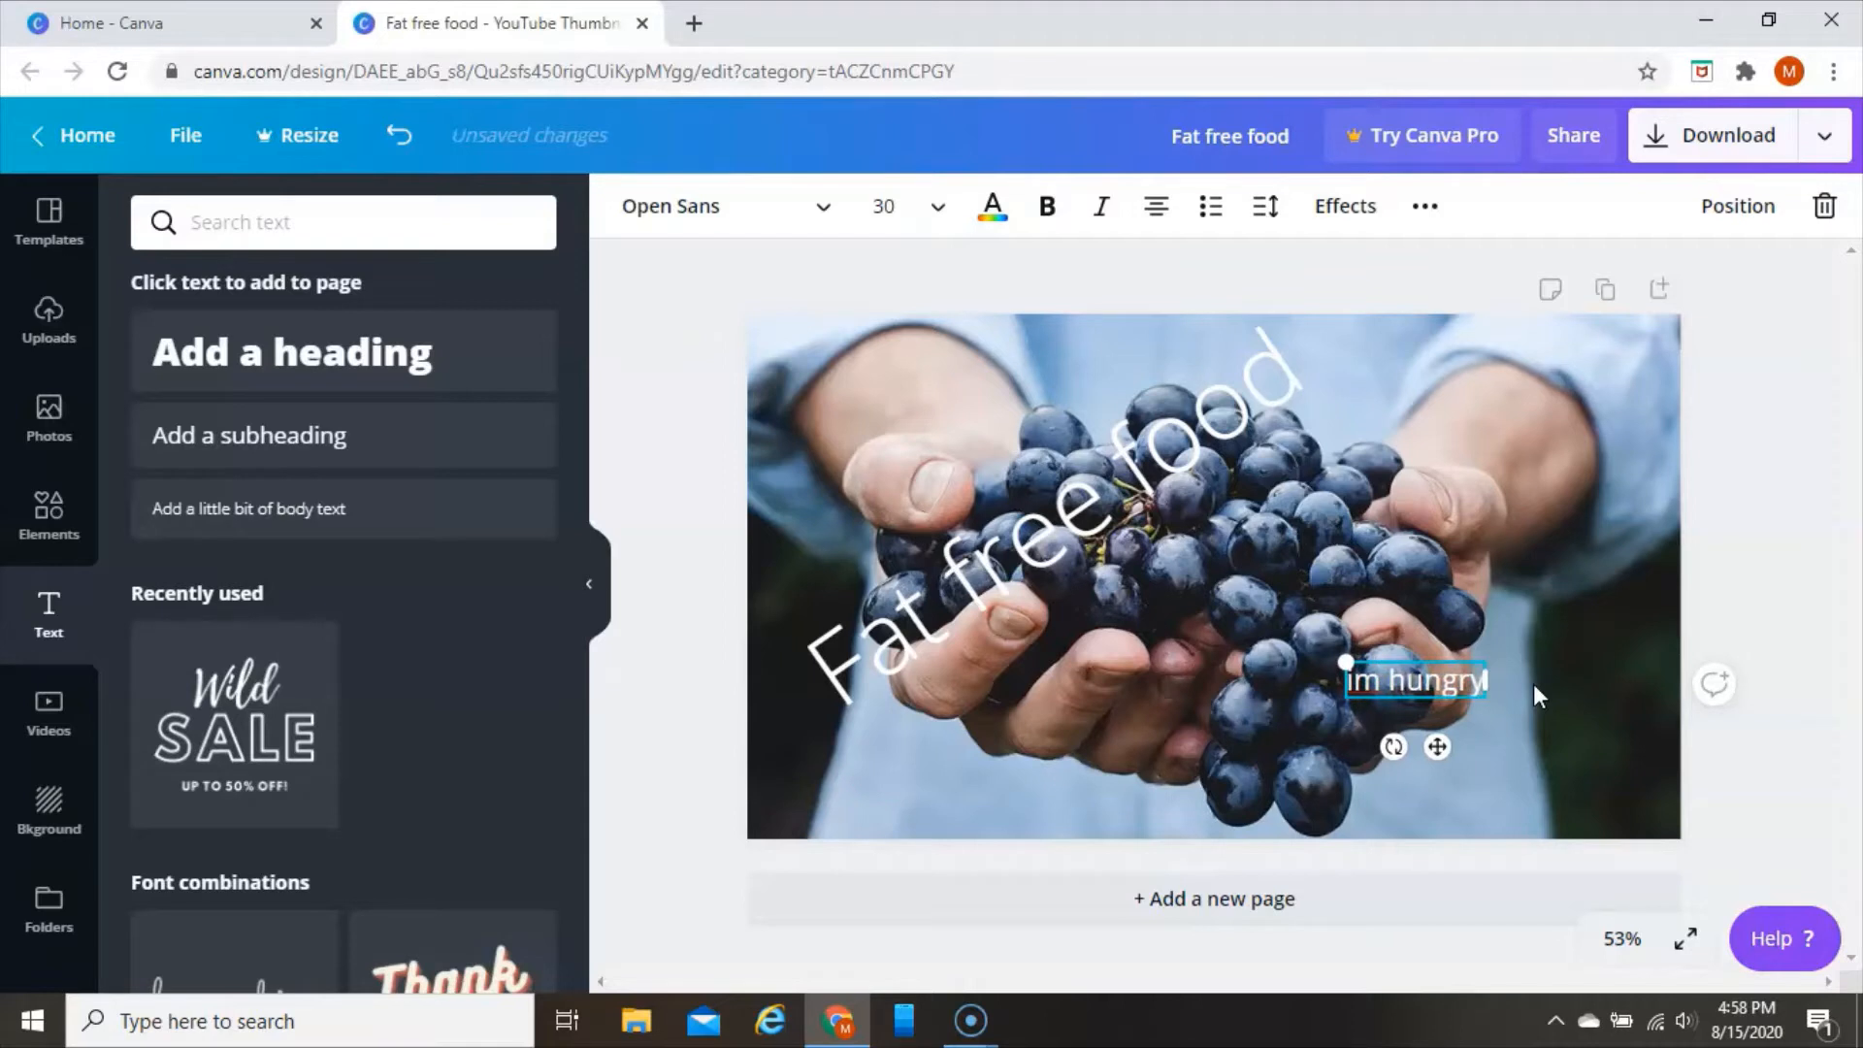
# Enlarge the "im hungry" text to about size 63 and move it to the thumbnail's lower-right area
pyautogui.click(1346, 664)
pyautogui.moveTo(1347, 664); pyautogui.dragTo(1217, 539)
pyautogui.moveTo(1336, 681); pyautogui.dragTo(1428, 772)
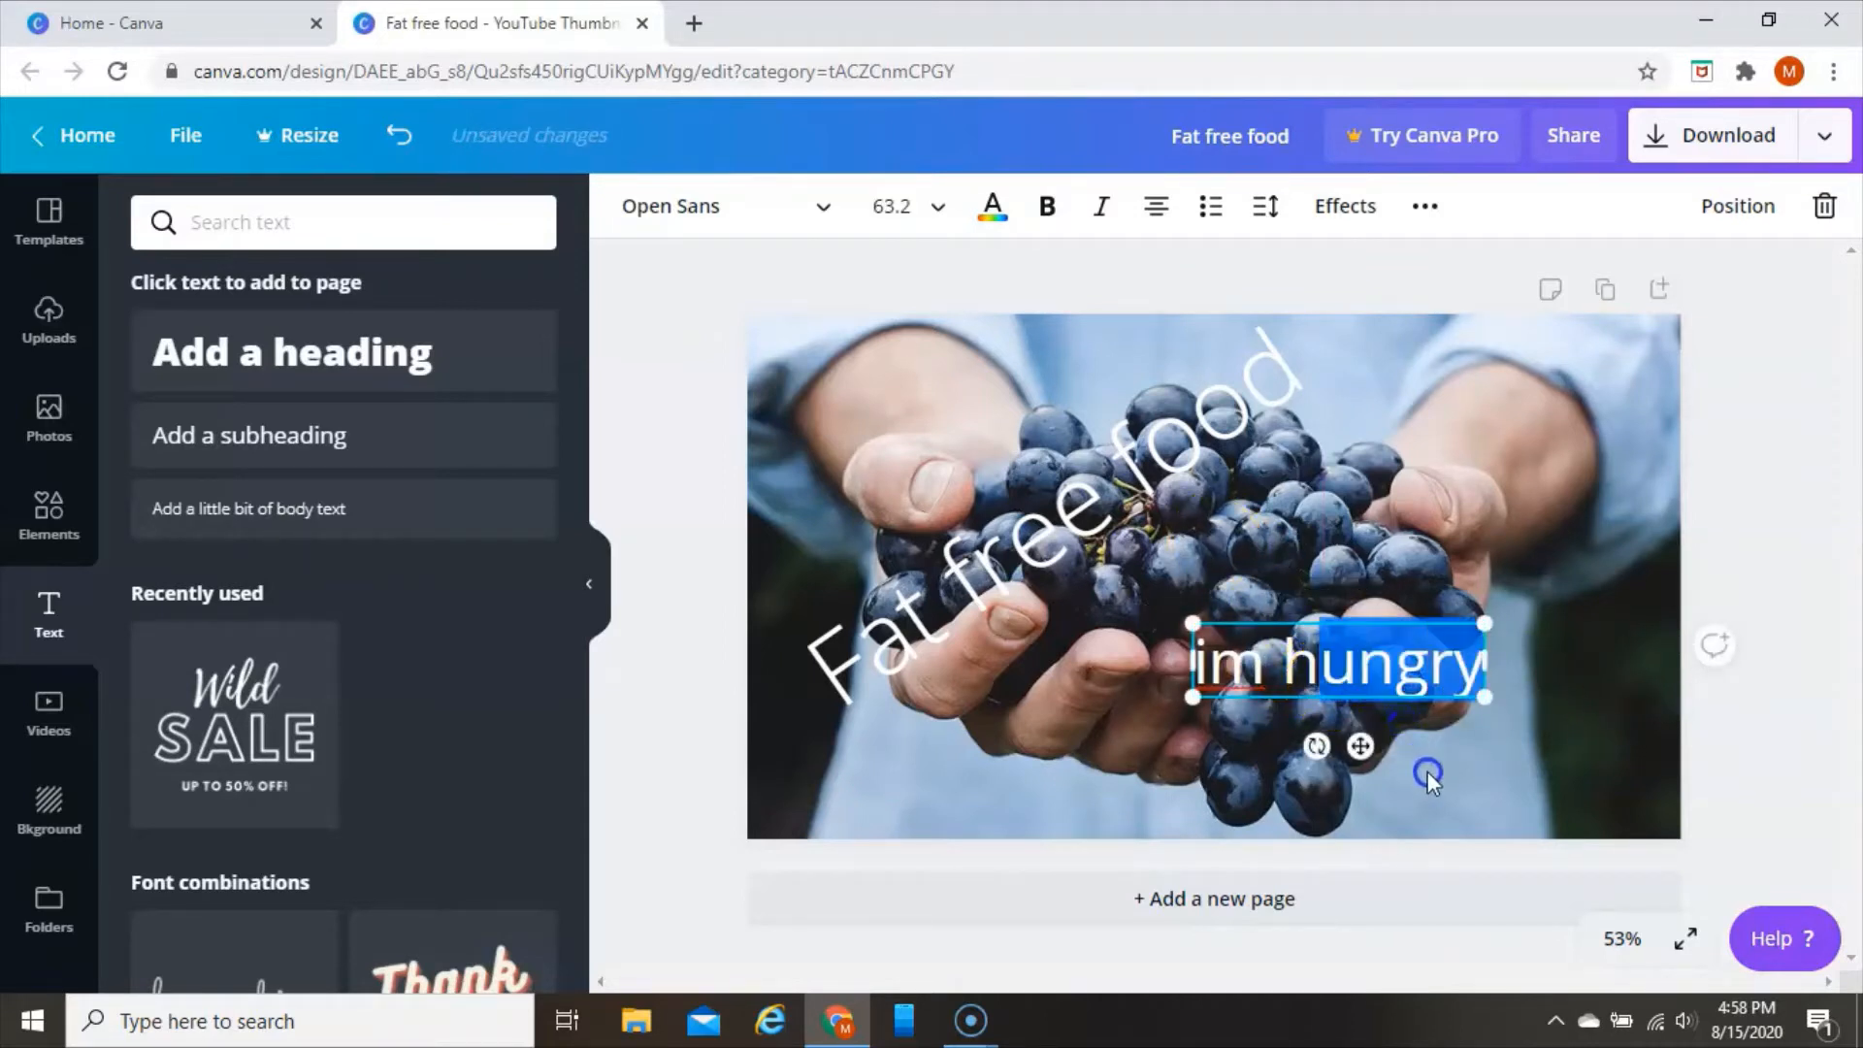
pyautogui.click(1419, 755)
pyautogui.moveTo(1396, 663); pyautogui.dragTo(1477, 768)
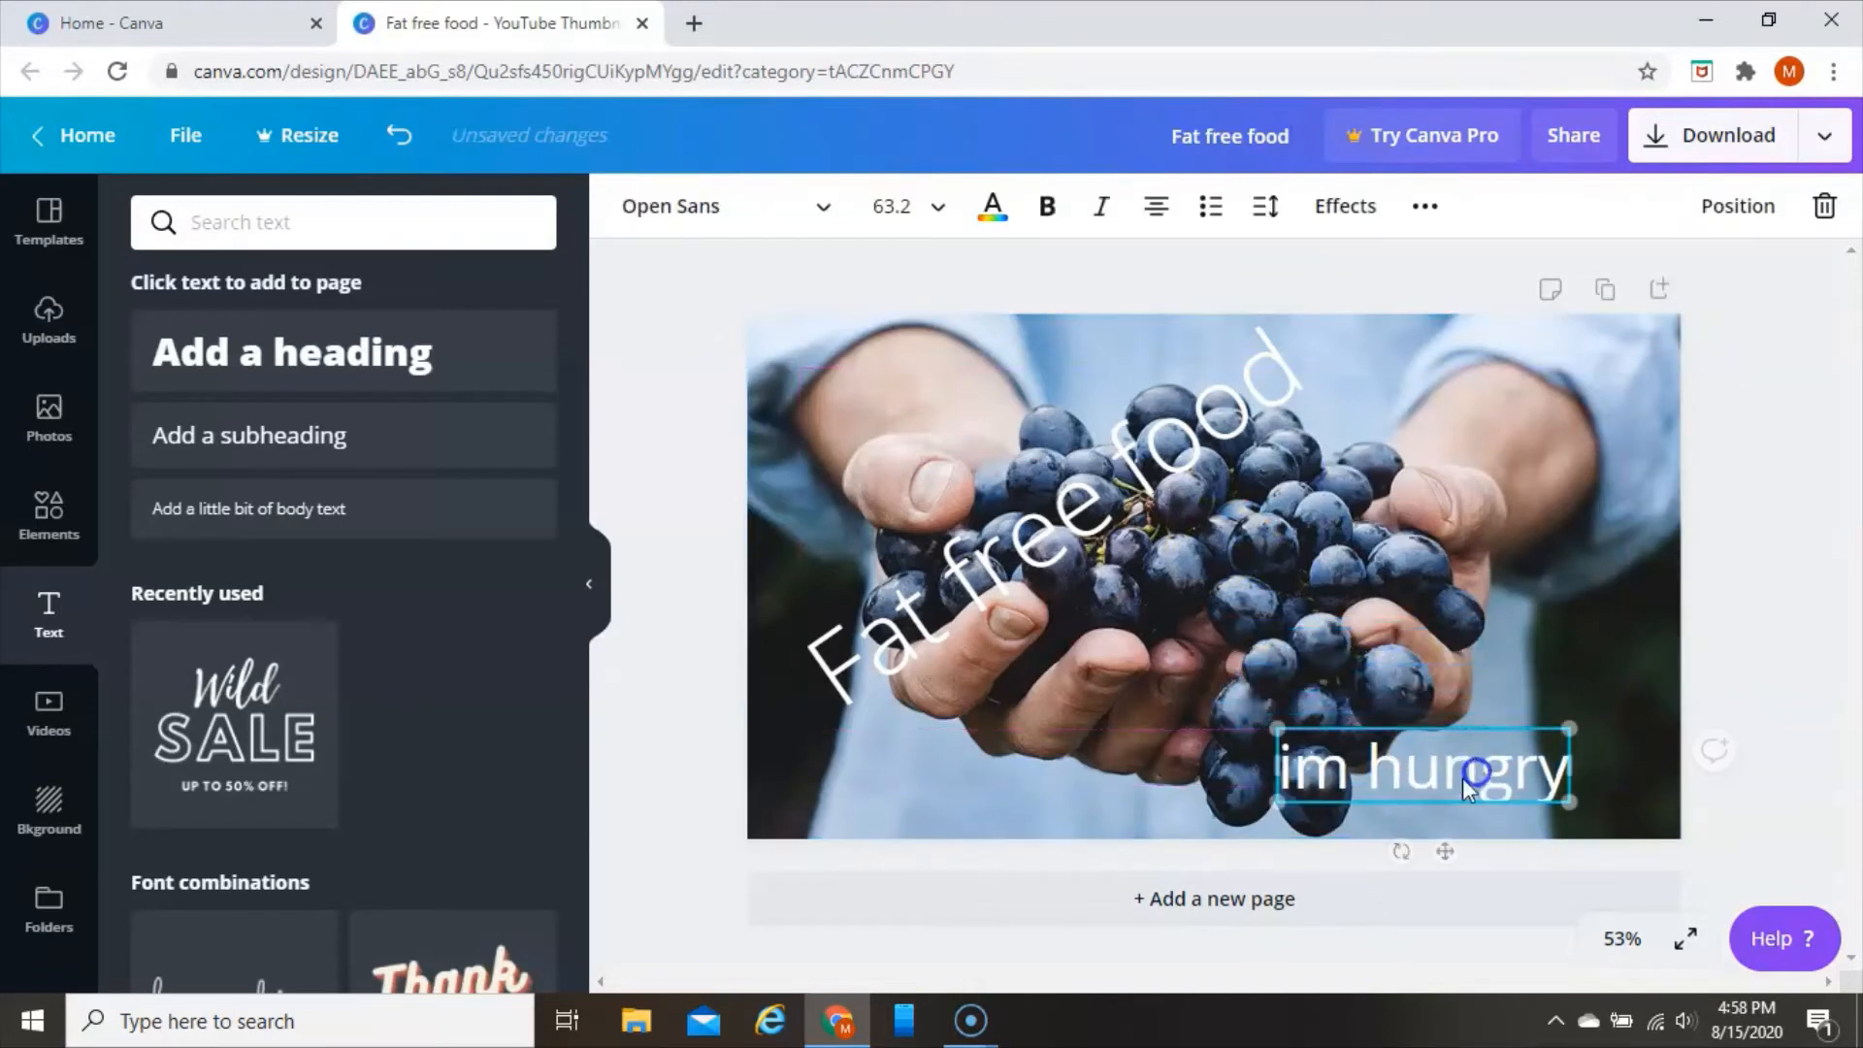
# Set the "im hungry" text's font size to 56 and its colour to black
pyautogui.click(939, 207)
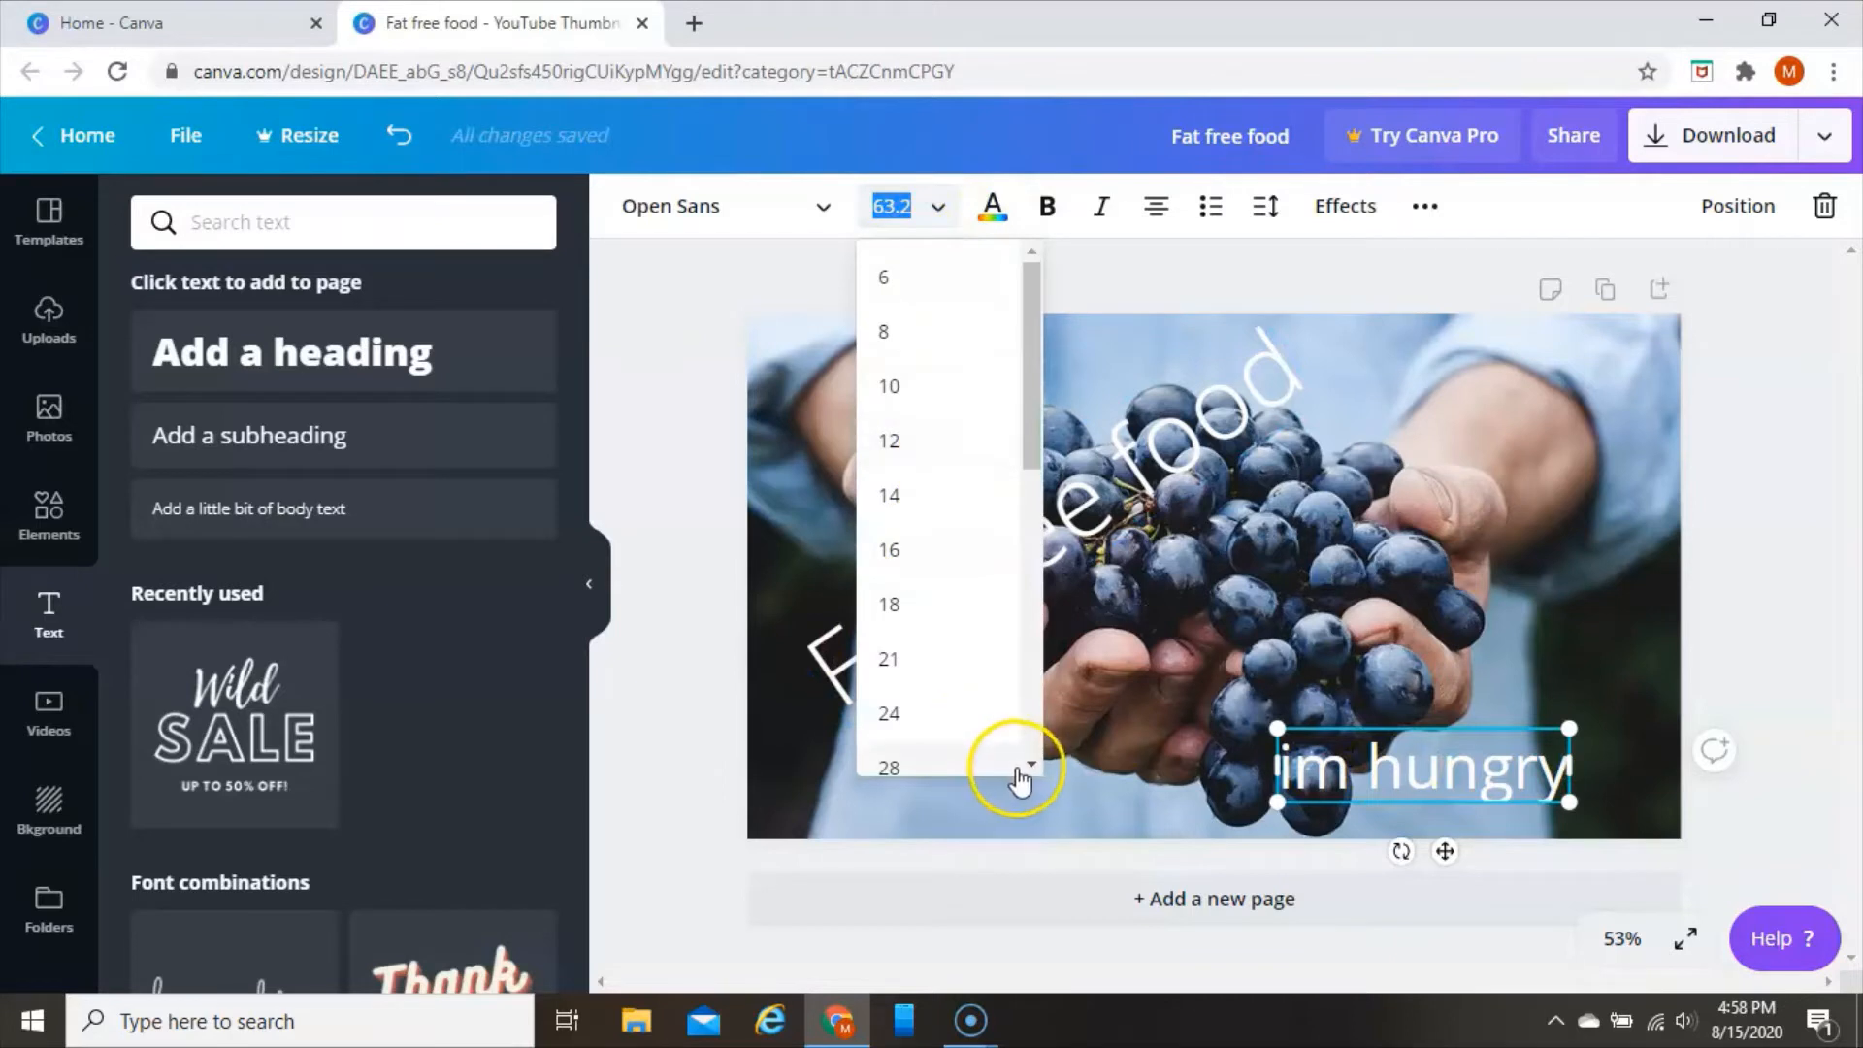
pyautogui.click(1032, 765)
pyautogui.click(1033, 765)
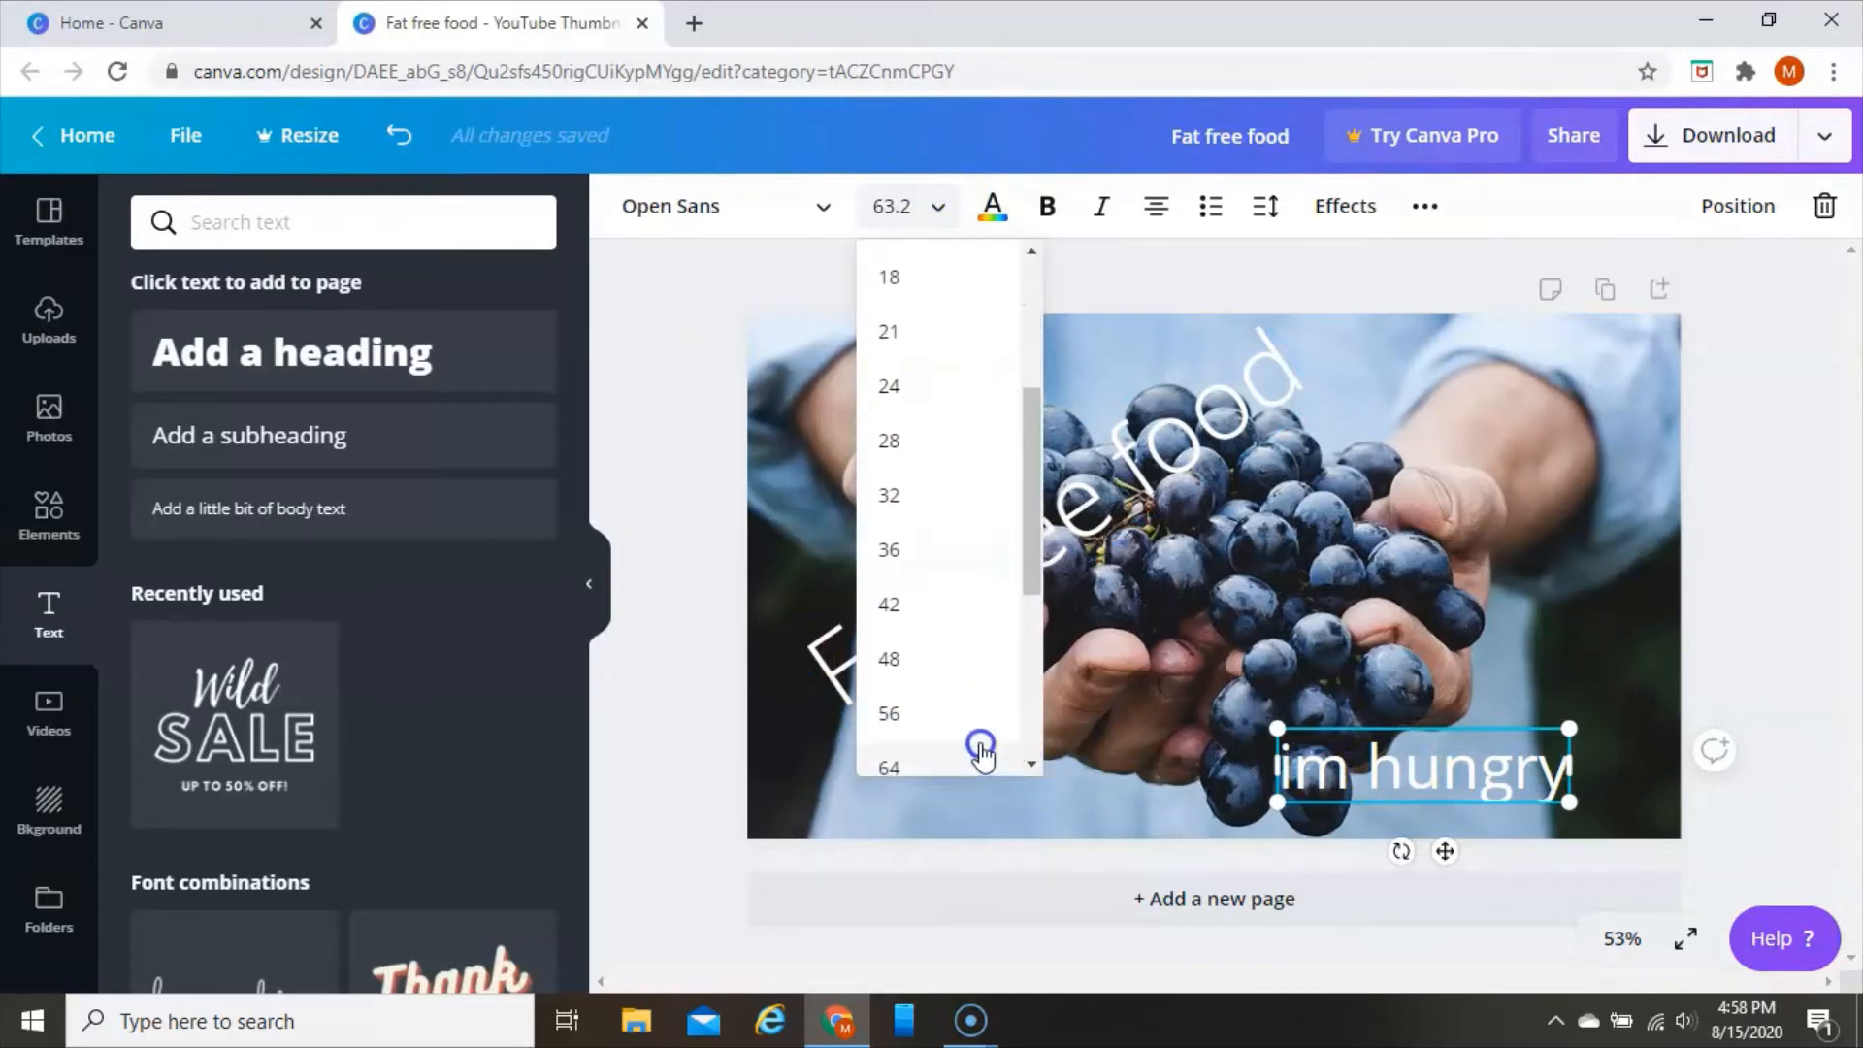
pyautogui.click(934, 716)
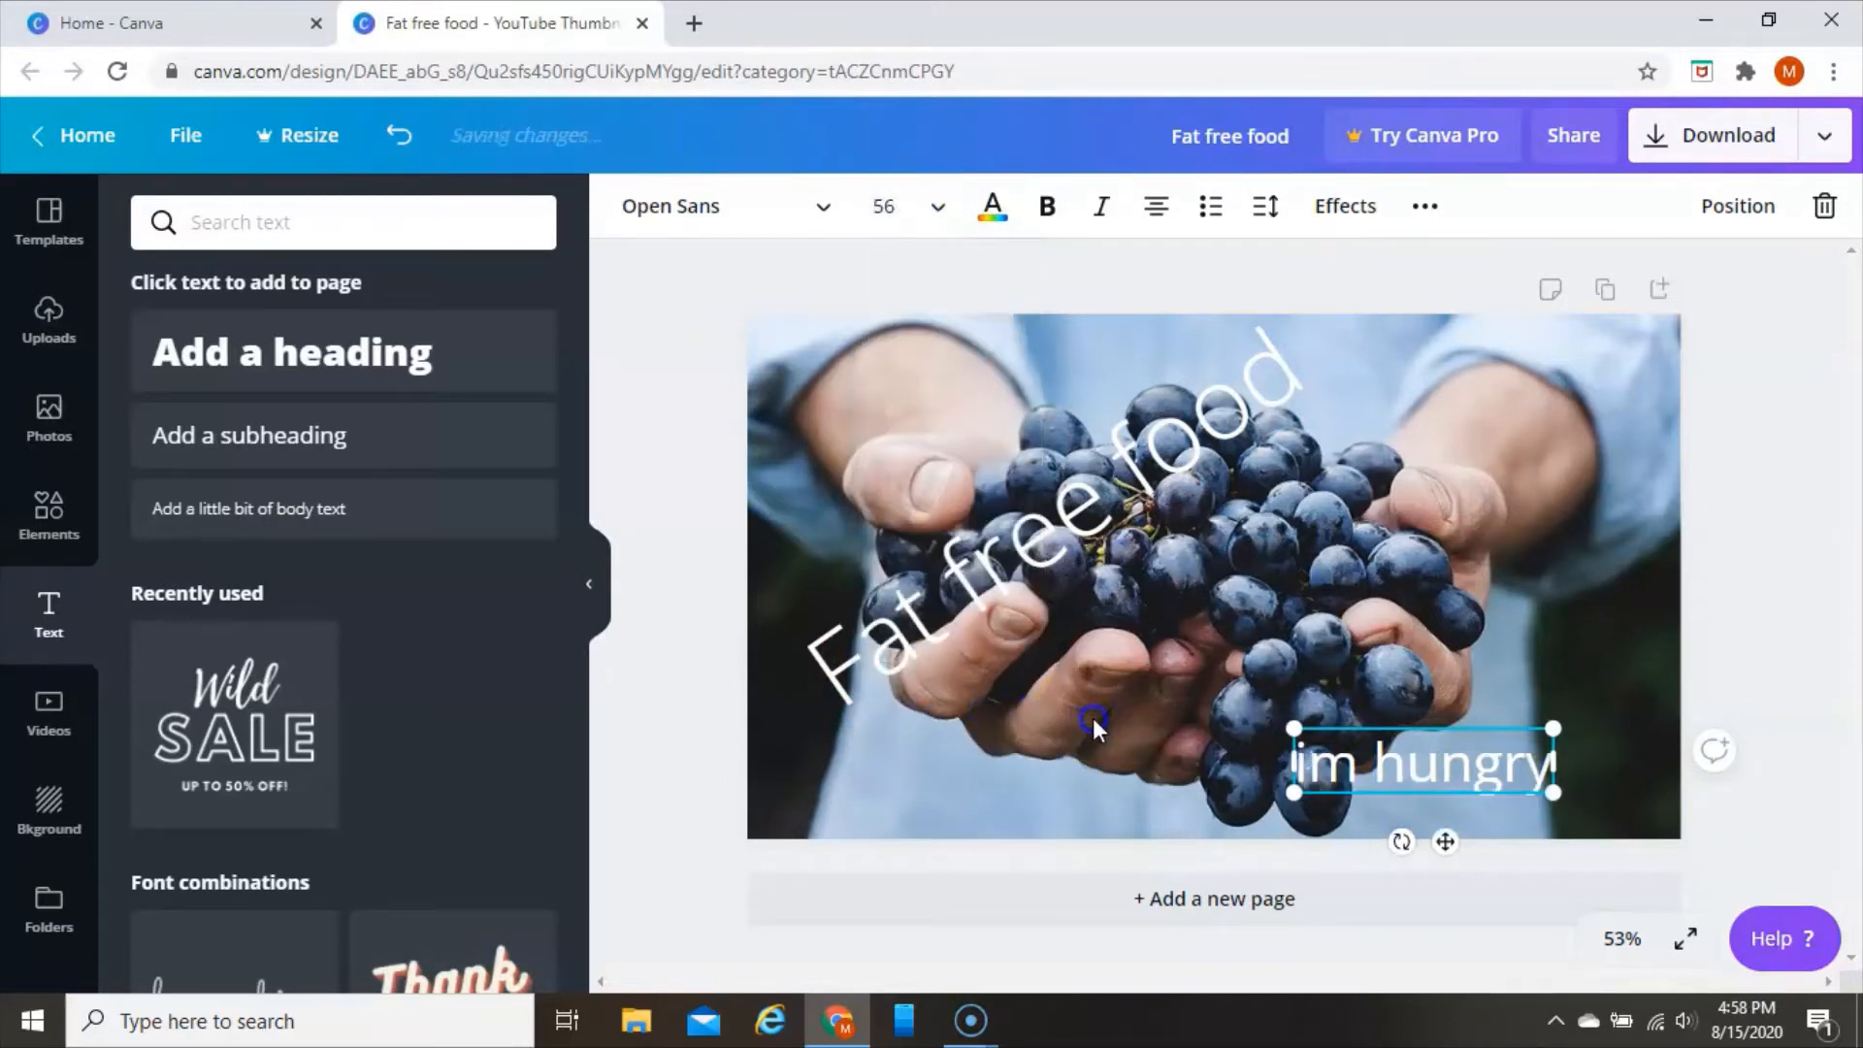
pyautogui.click(994, 207)
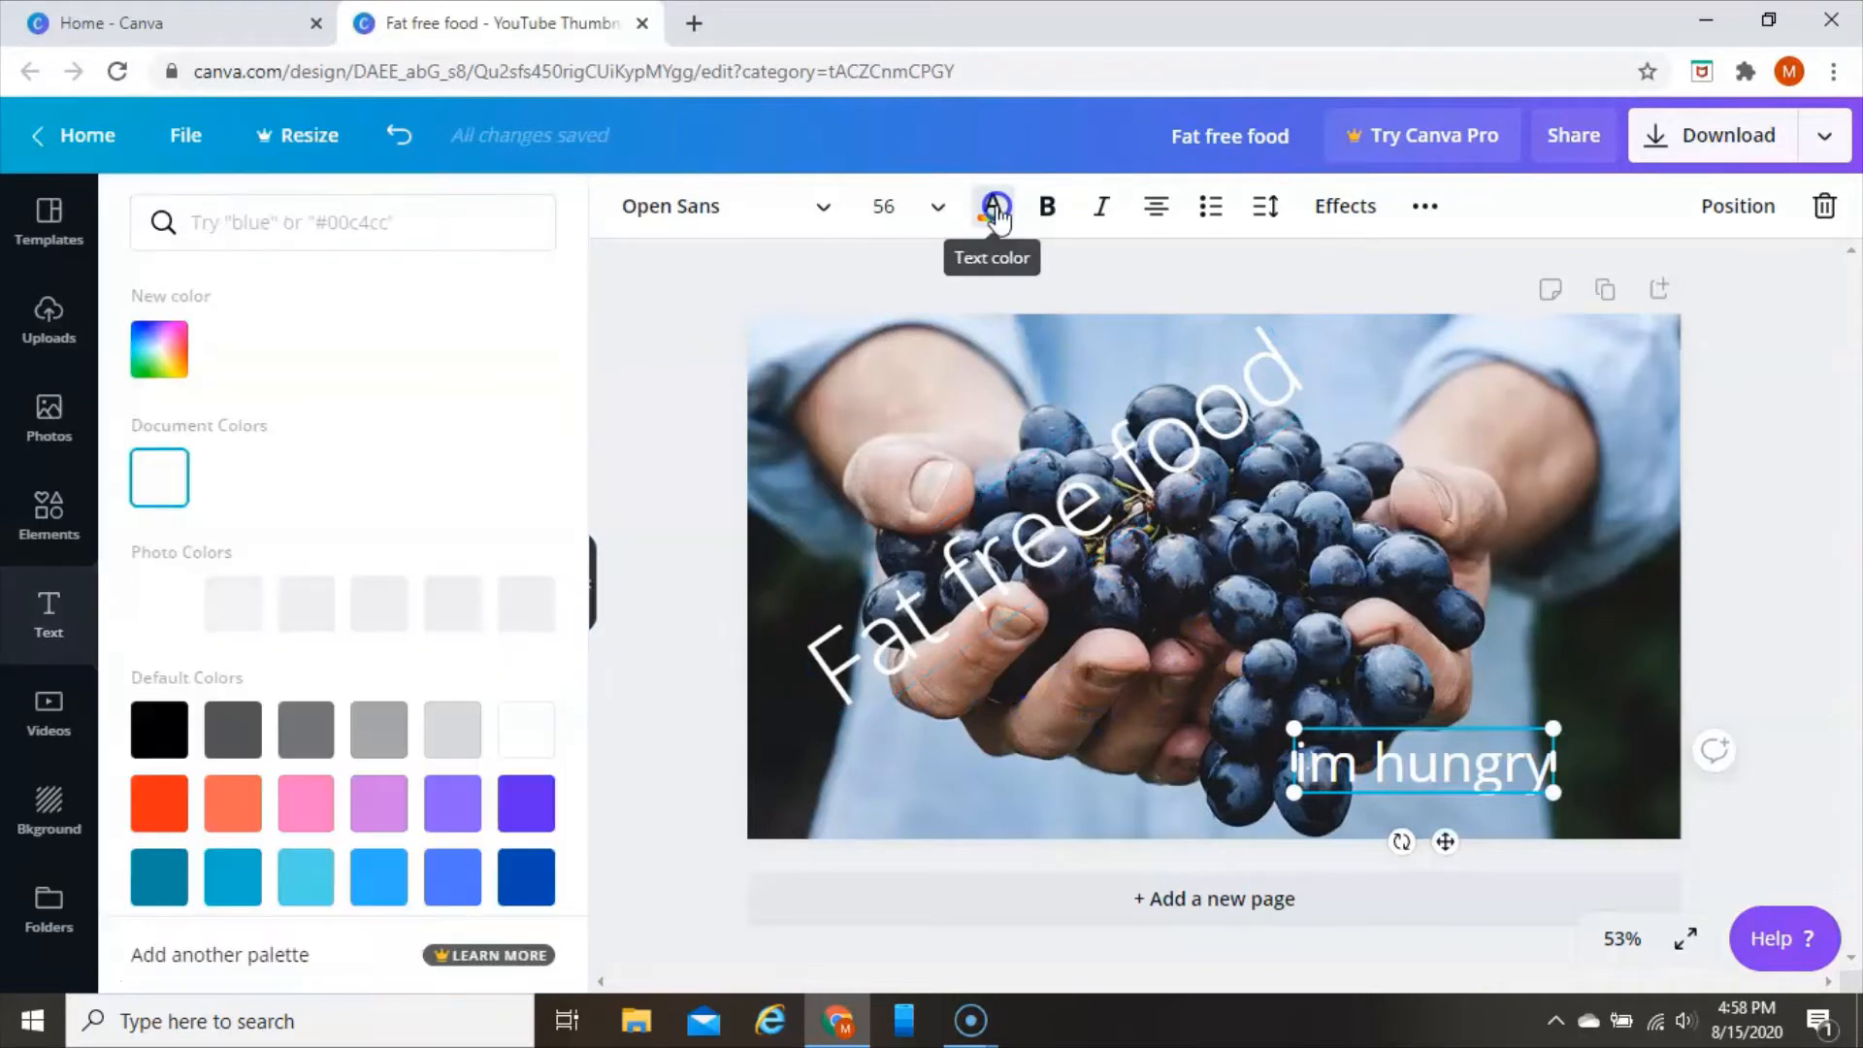
pyautogui.click(159, 603)
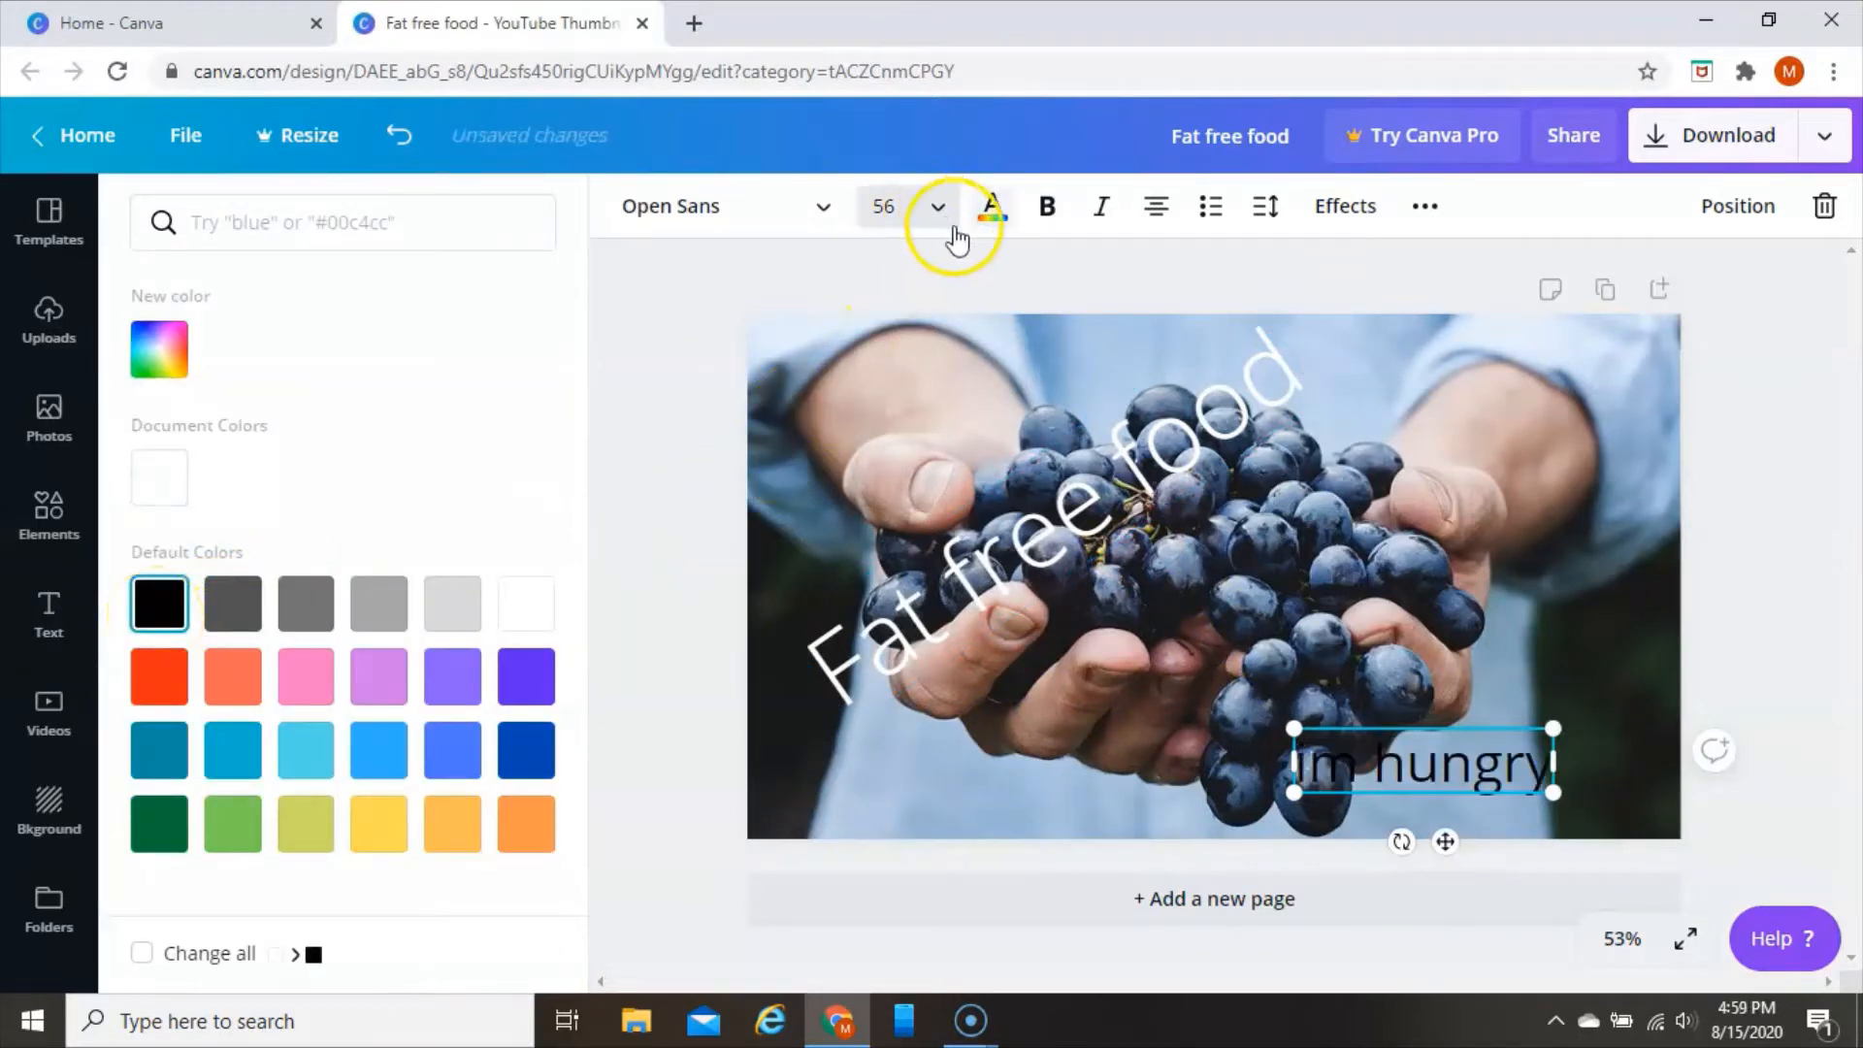
# Change the colour of the diagonal "Fat free food" text to pink #ff66c4
pyautogui.click(1116, 429)
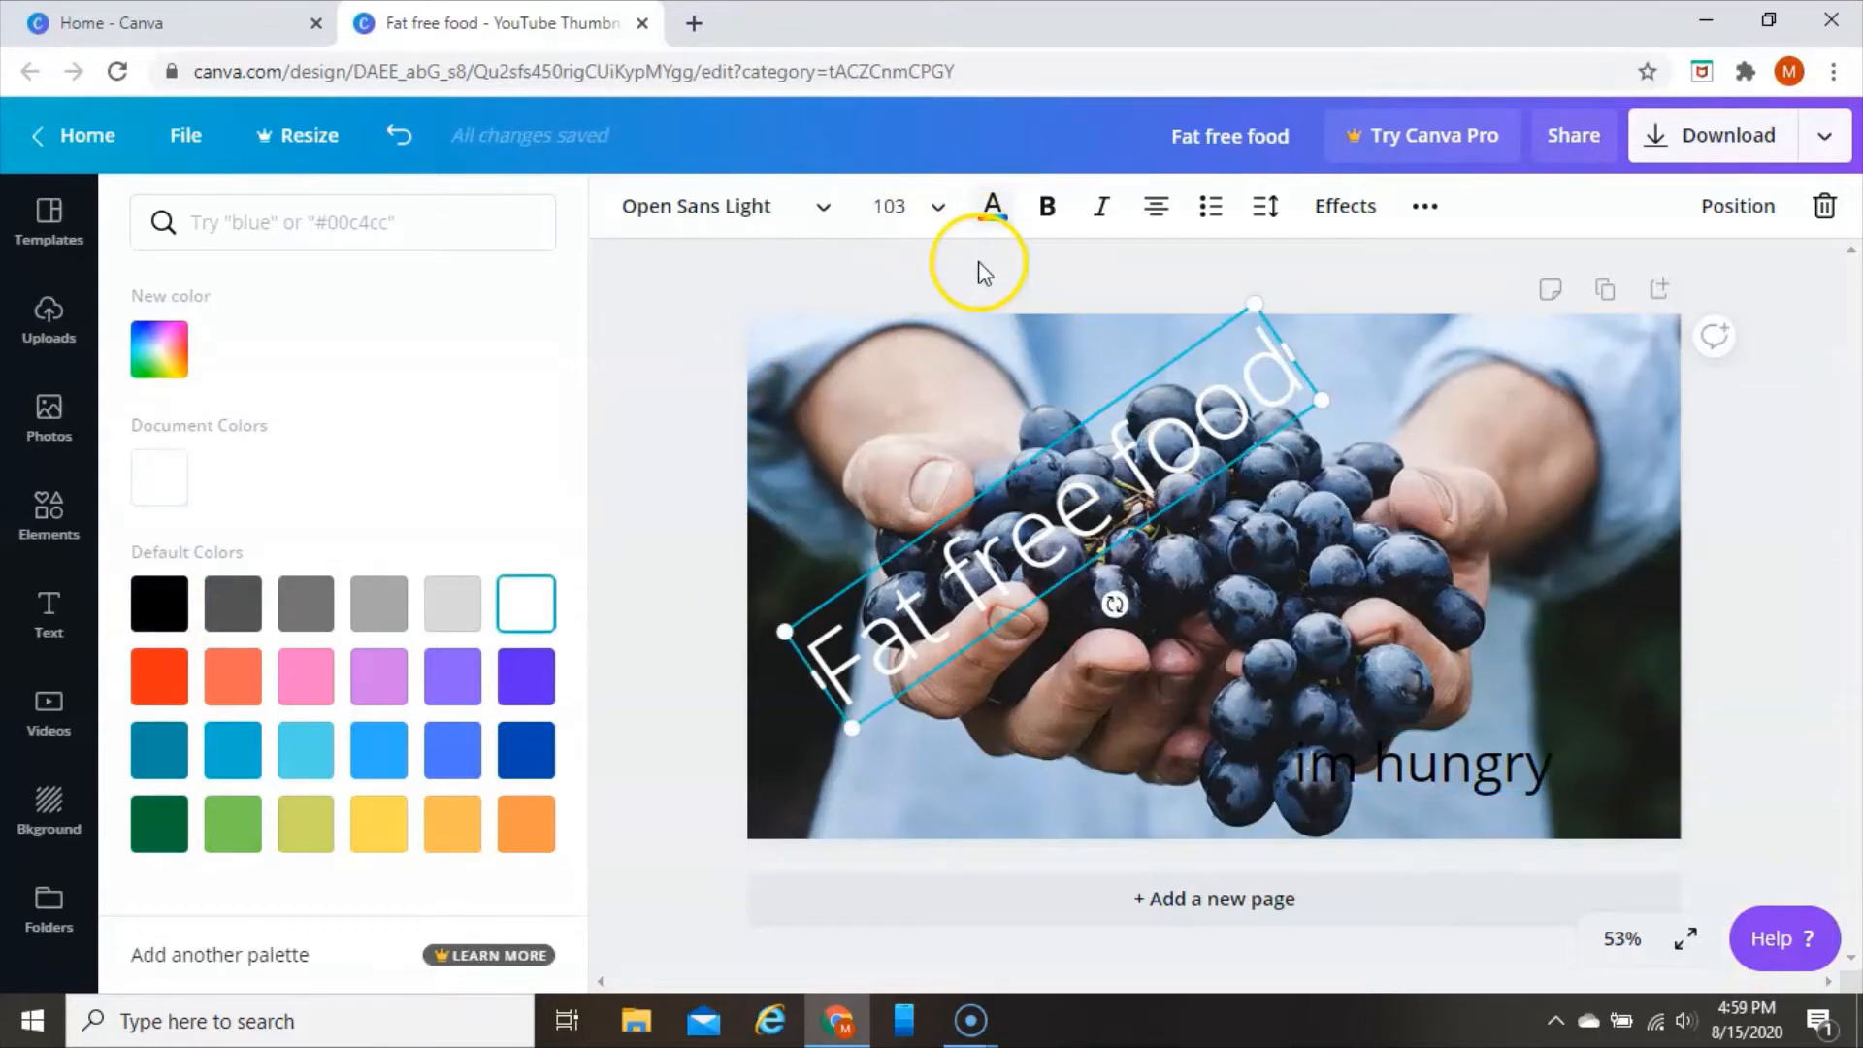
pyautogui.click(990, 207)
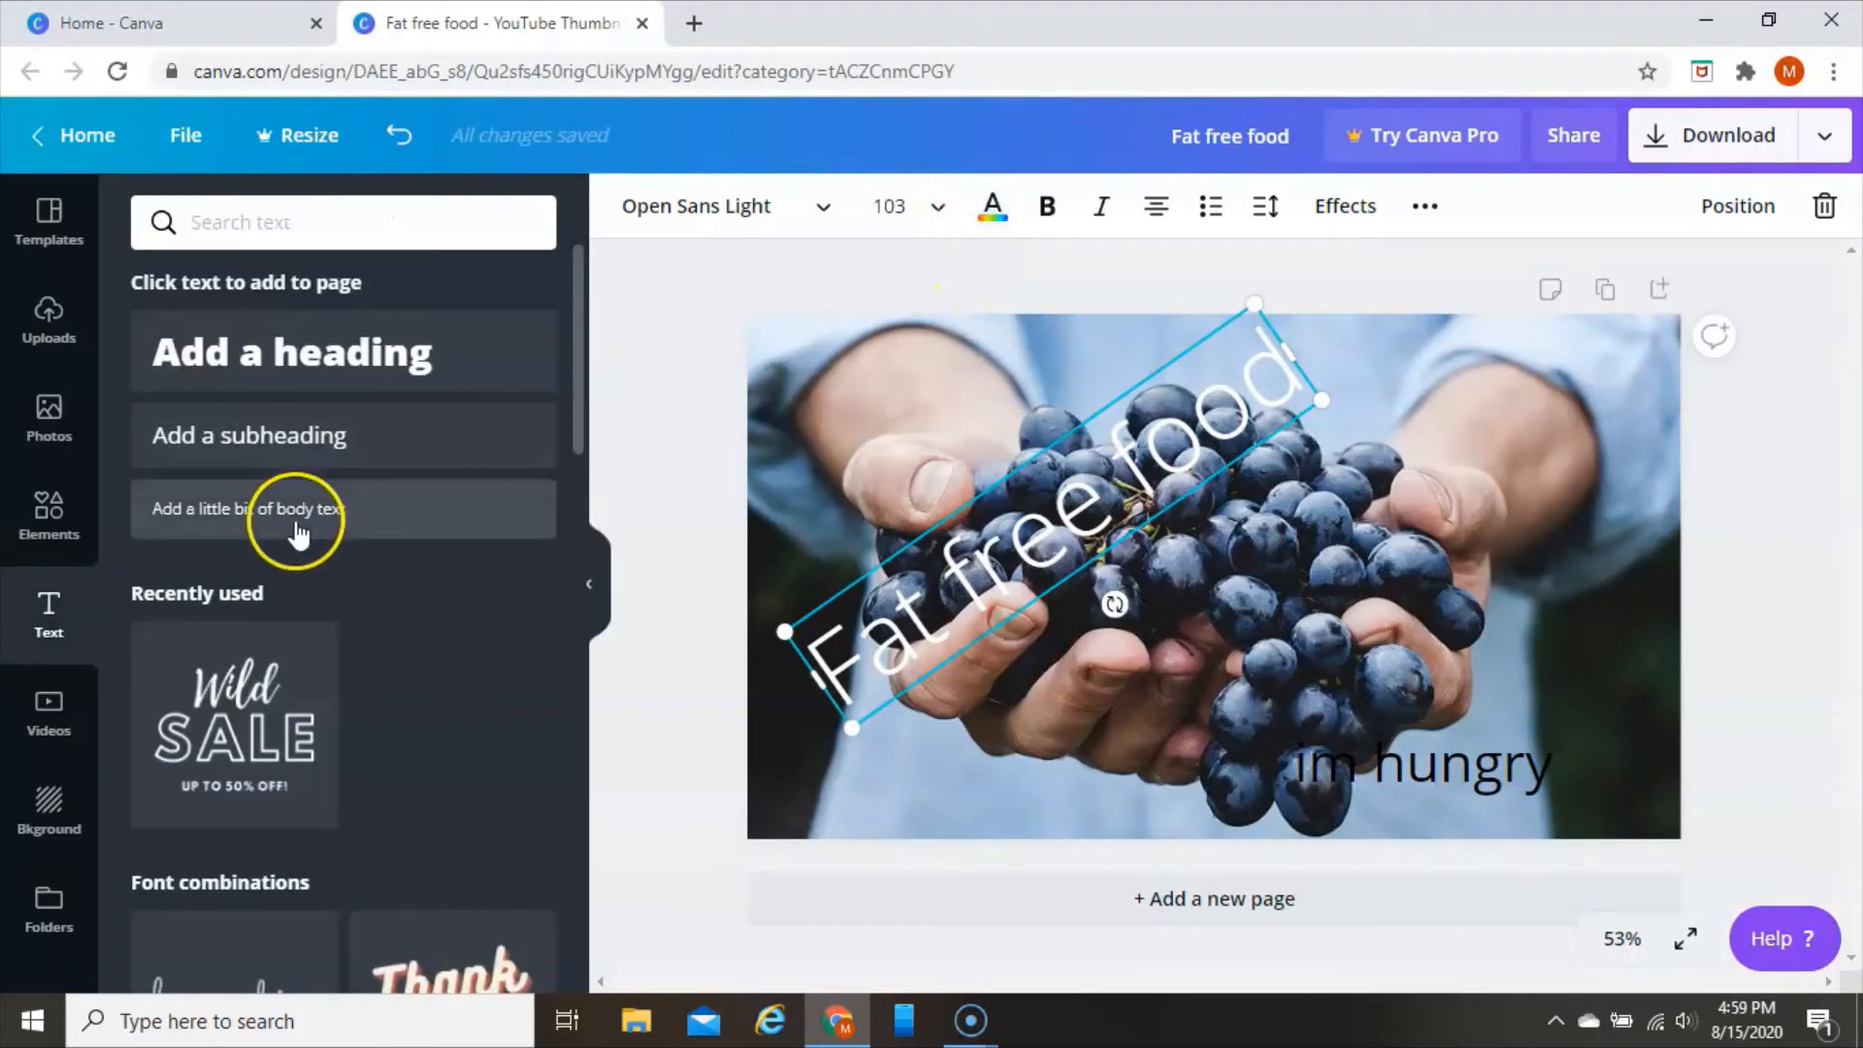
pyautogui.click(990, 205)
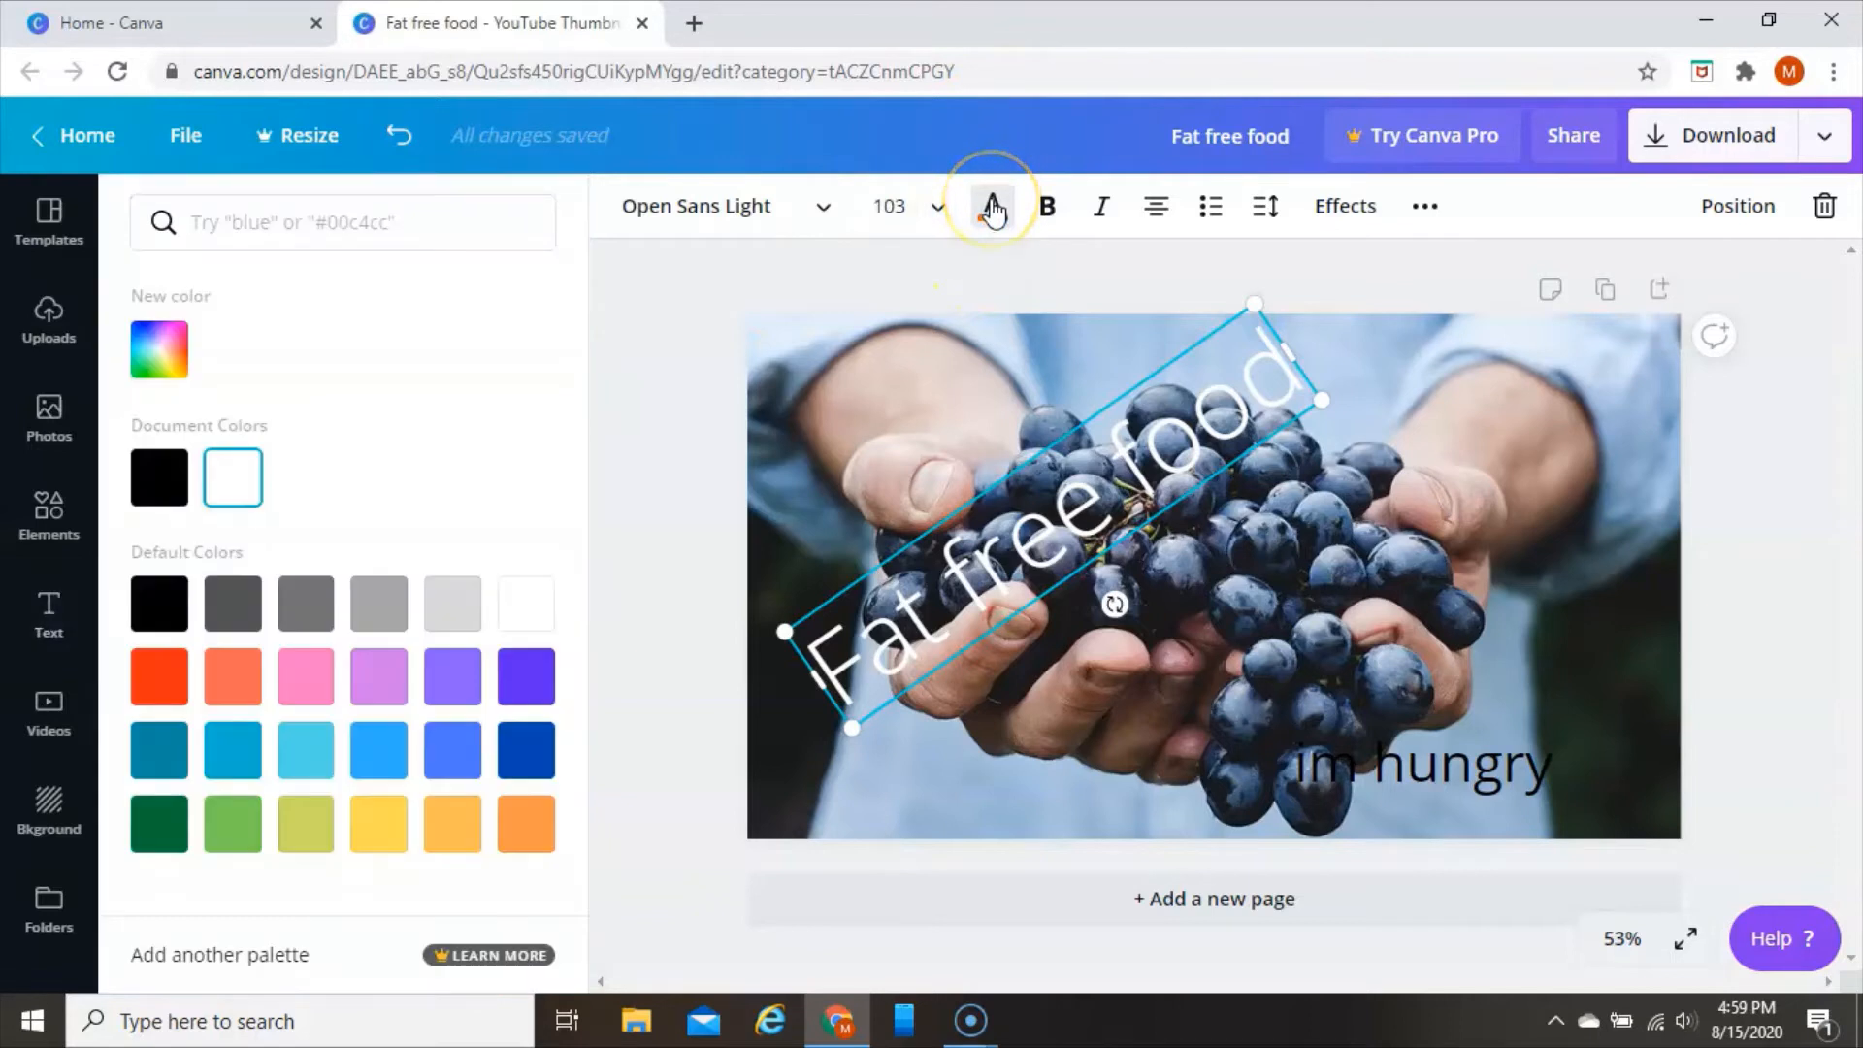
pyautogui.click(312, 670)
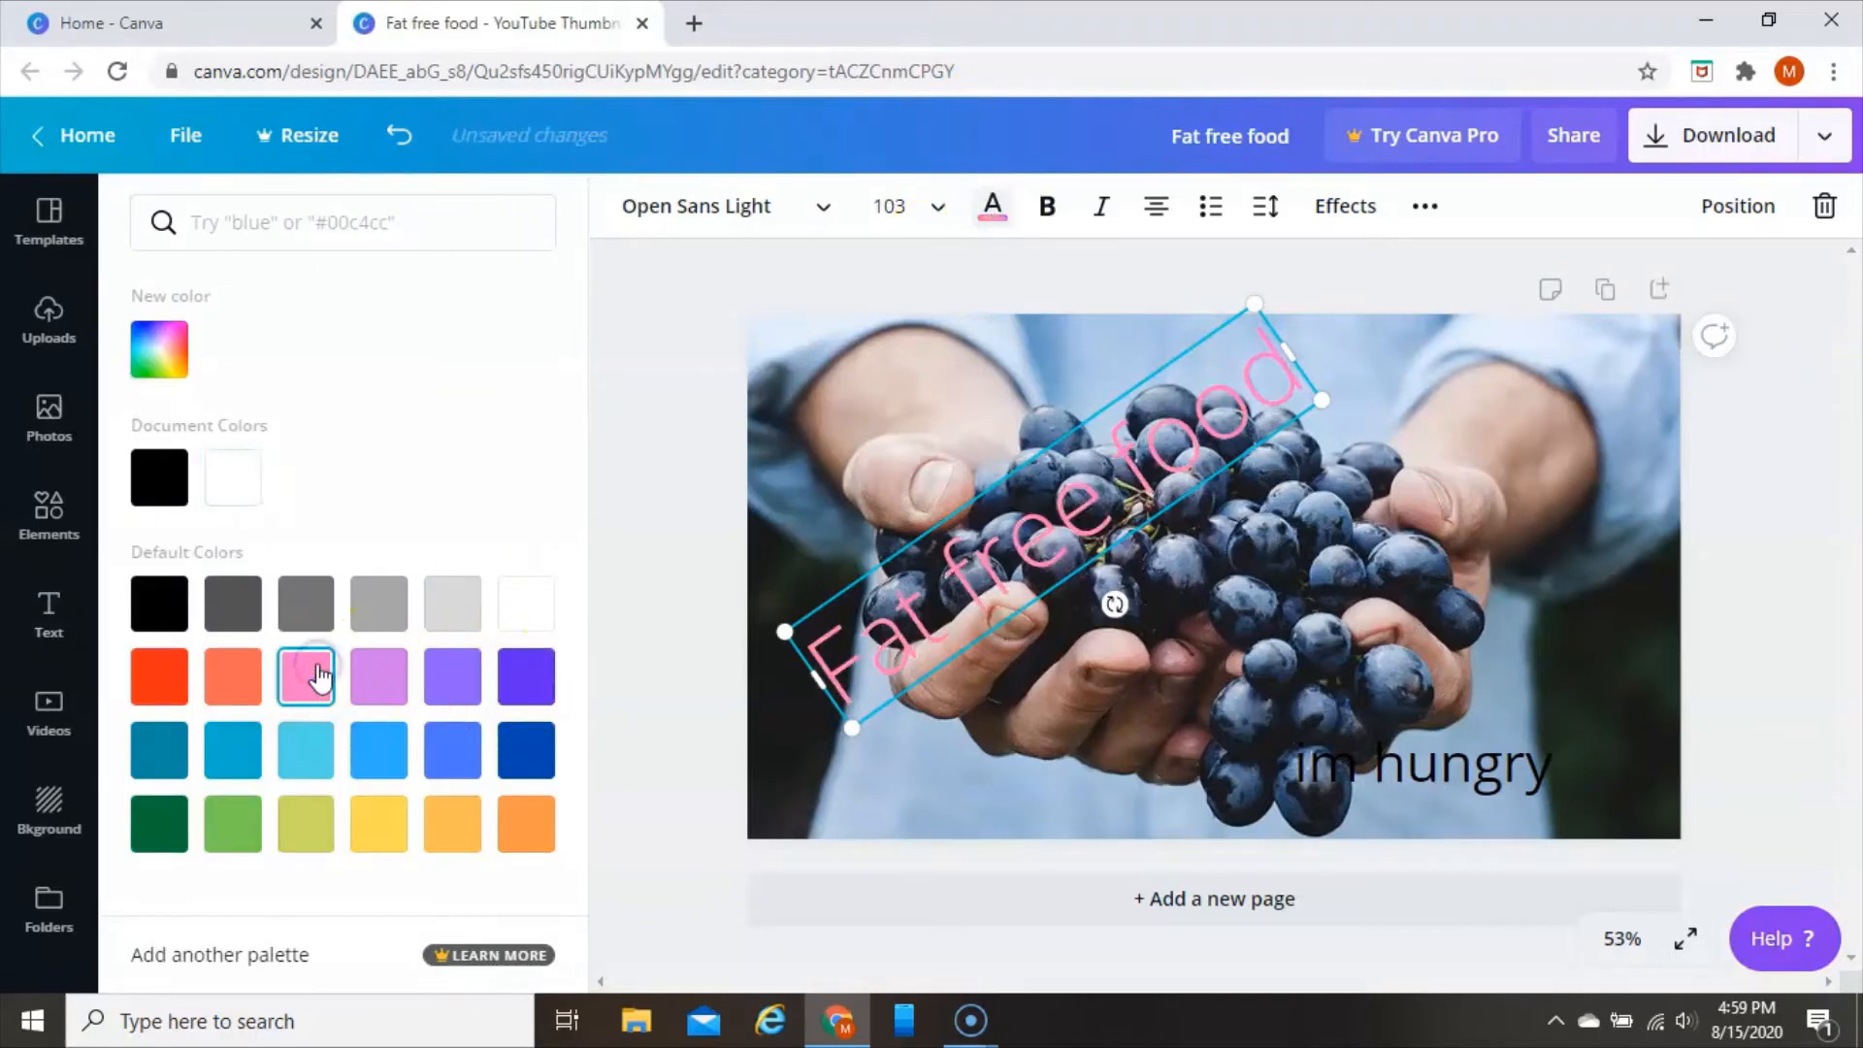
# Try black, dark green and red as the colour of the diagonal "Fat free food" text
pyautogui.click(177, 617)
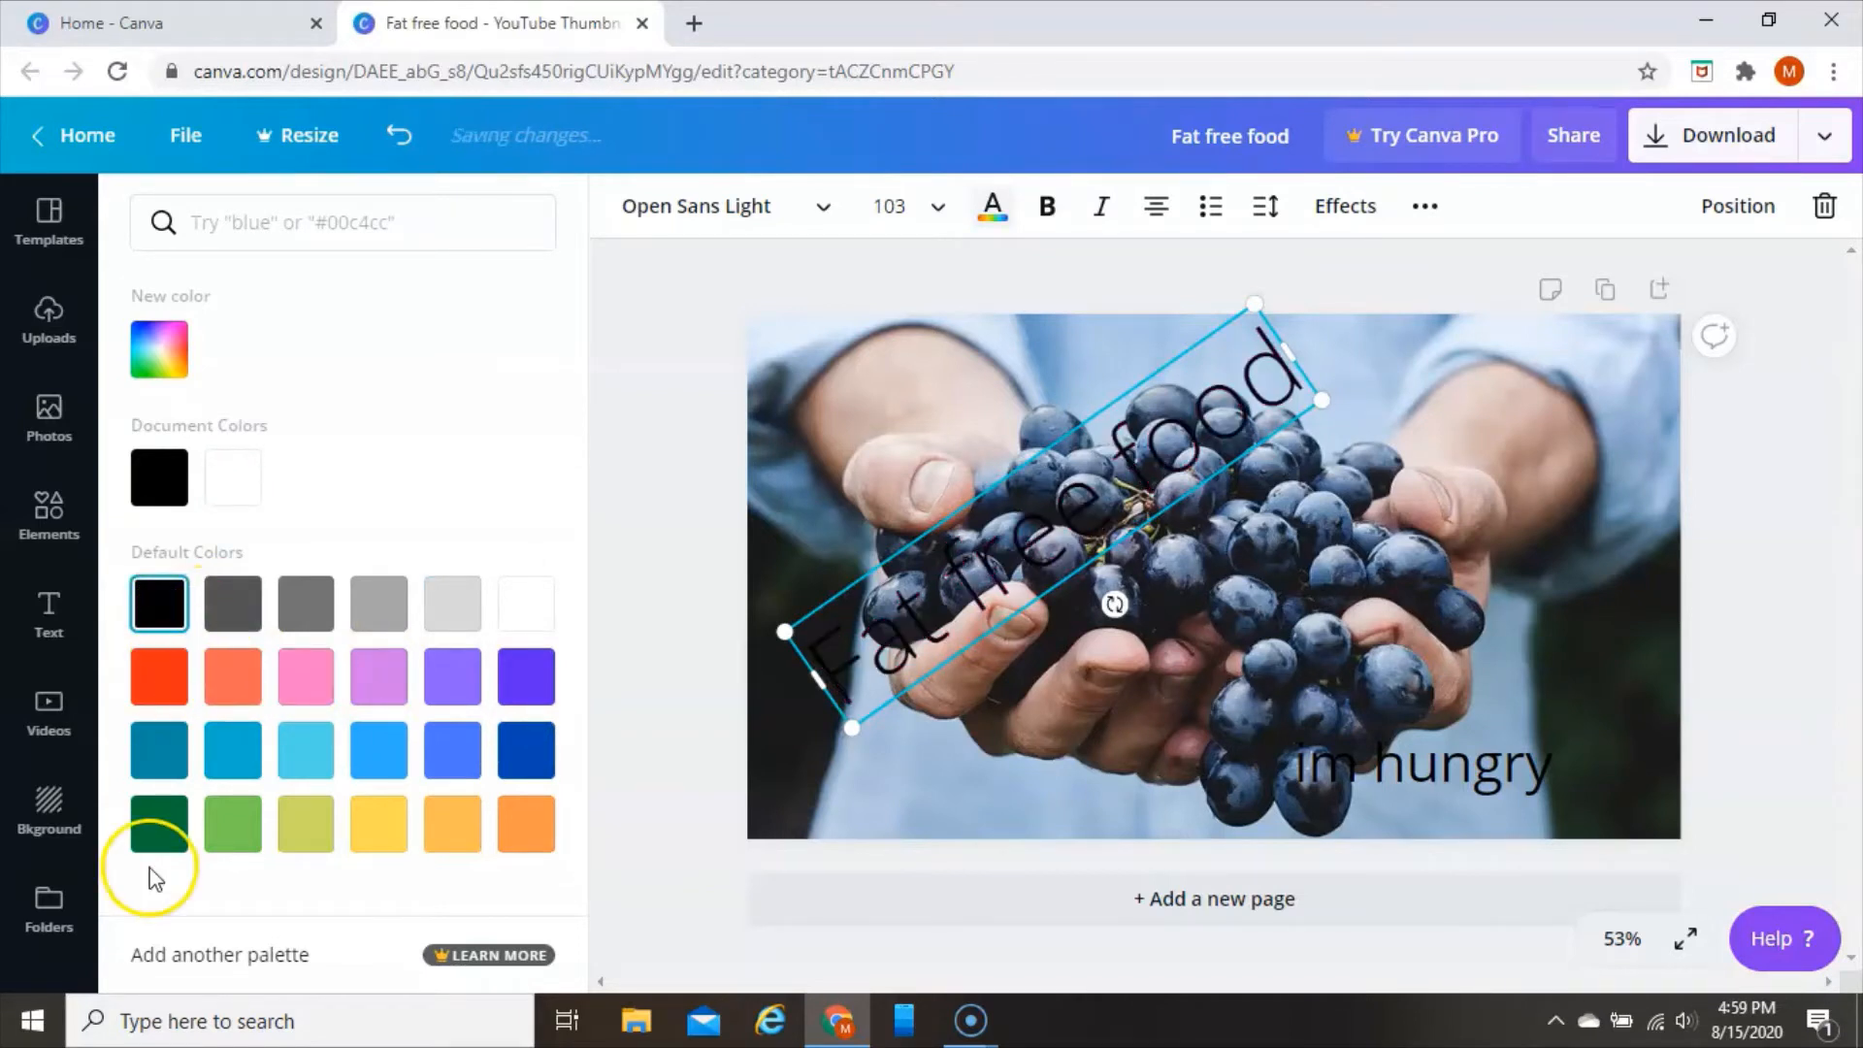
pyautogui.click(156, 827)
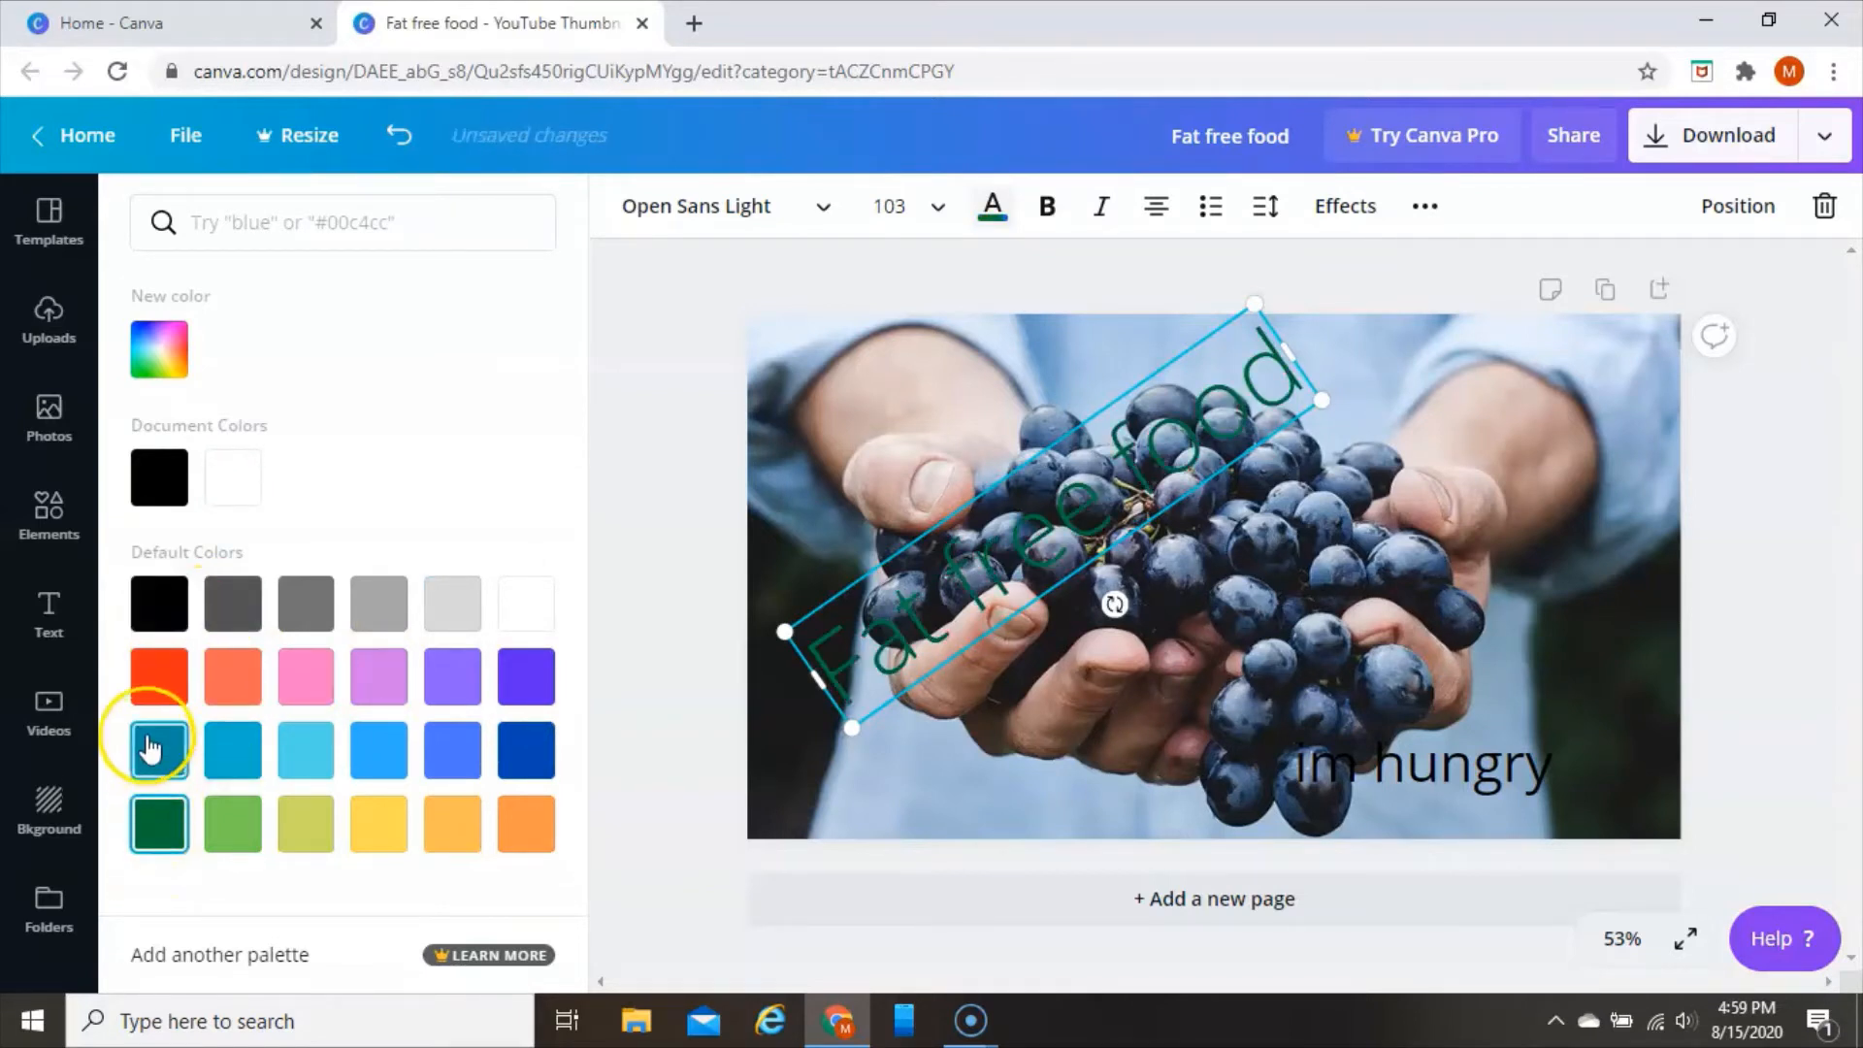
pyautogui.click(155, 704)
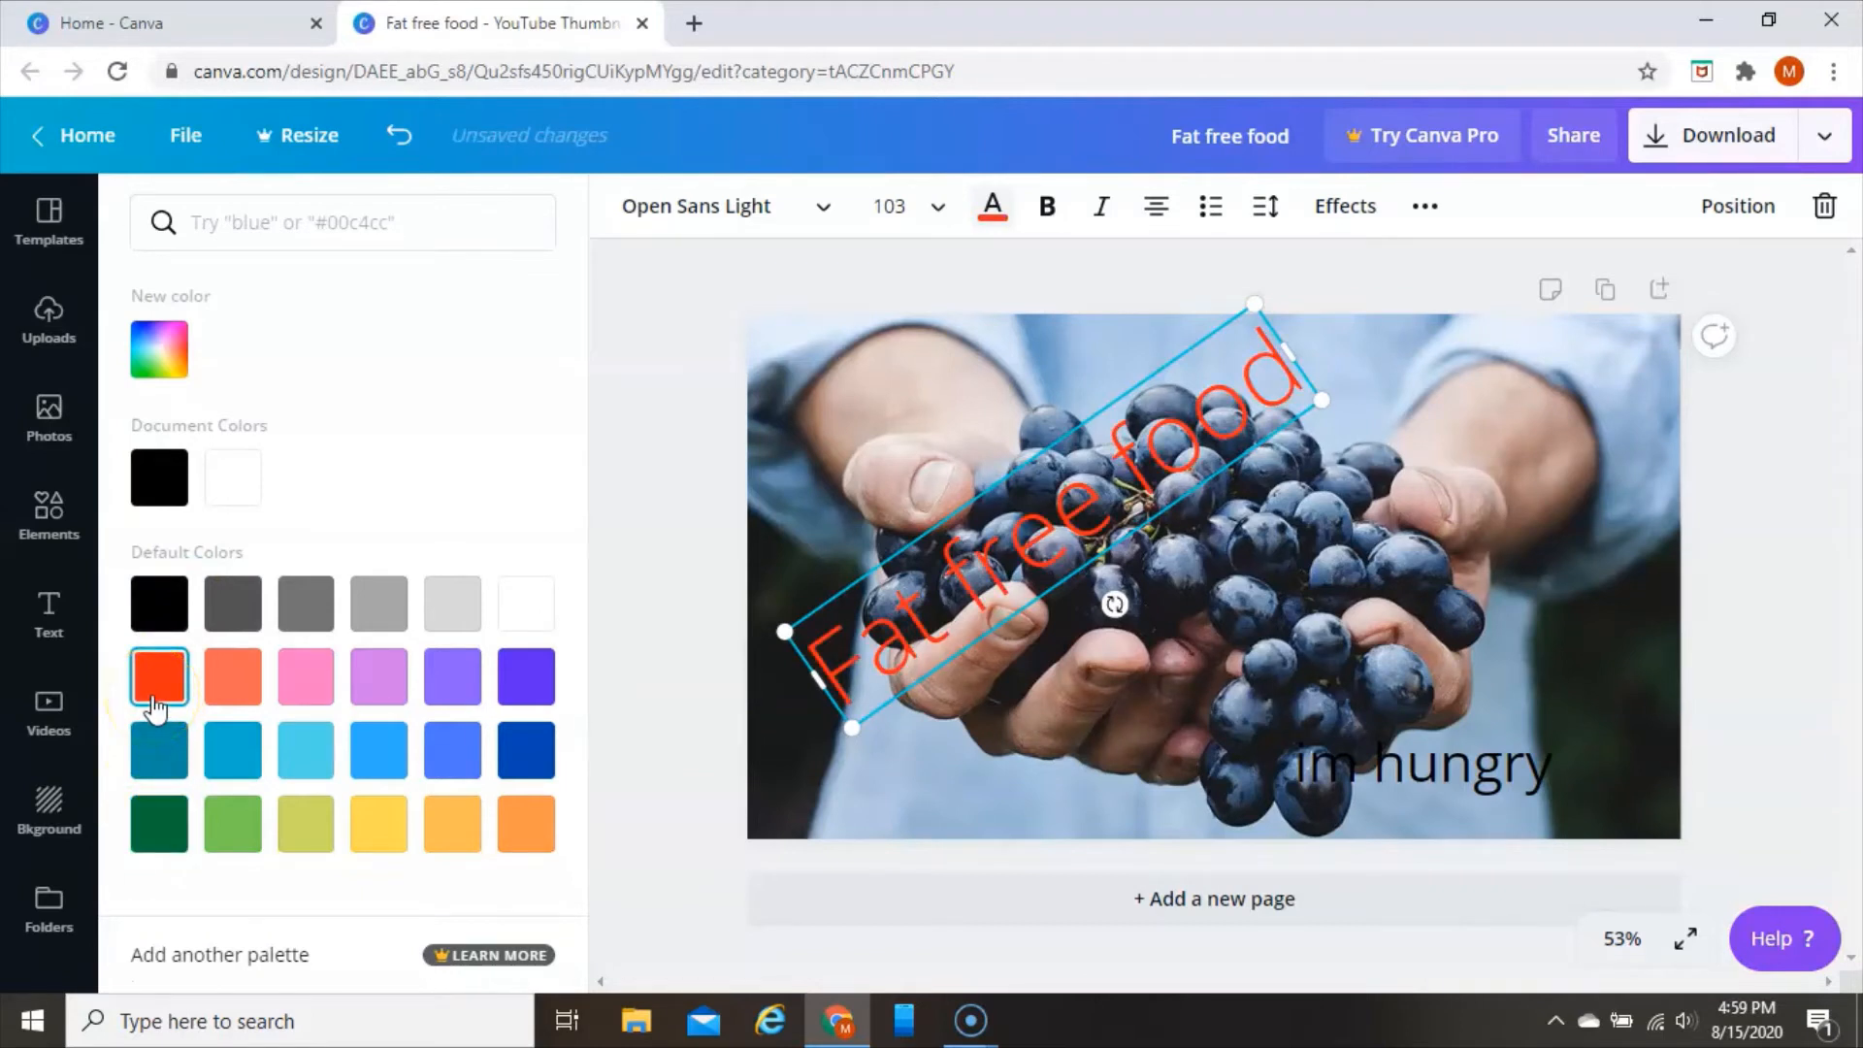
# Recolour the diagonal "Fat free food" text yellow and shift it slightly up and to the left
pyautogui.click(393, 825)
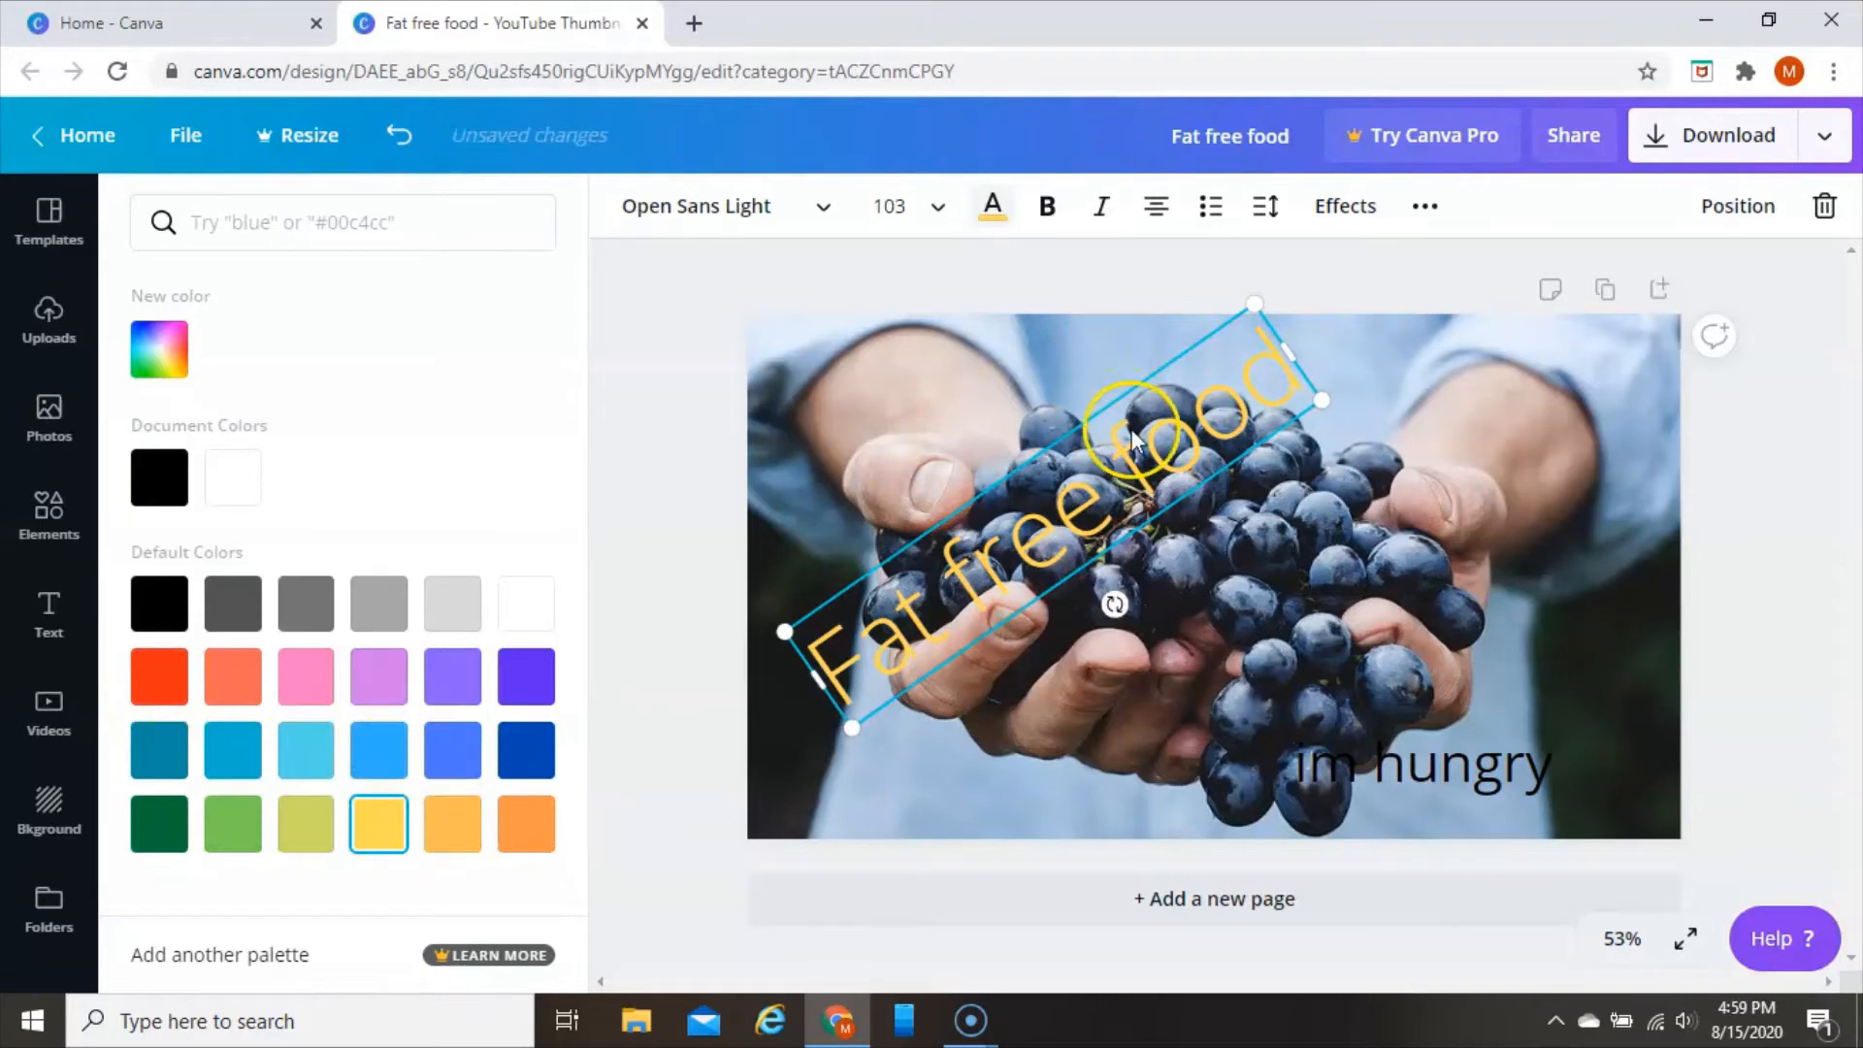
pyautogui.moveTo(1133, 439)
pyautogui.mouseDown()
pyautogui.moveTo(1127, 366)
pyautogui.moveTo(1103, 422)
pyautogui.mouseUp()
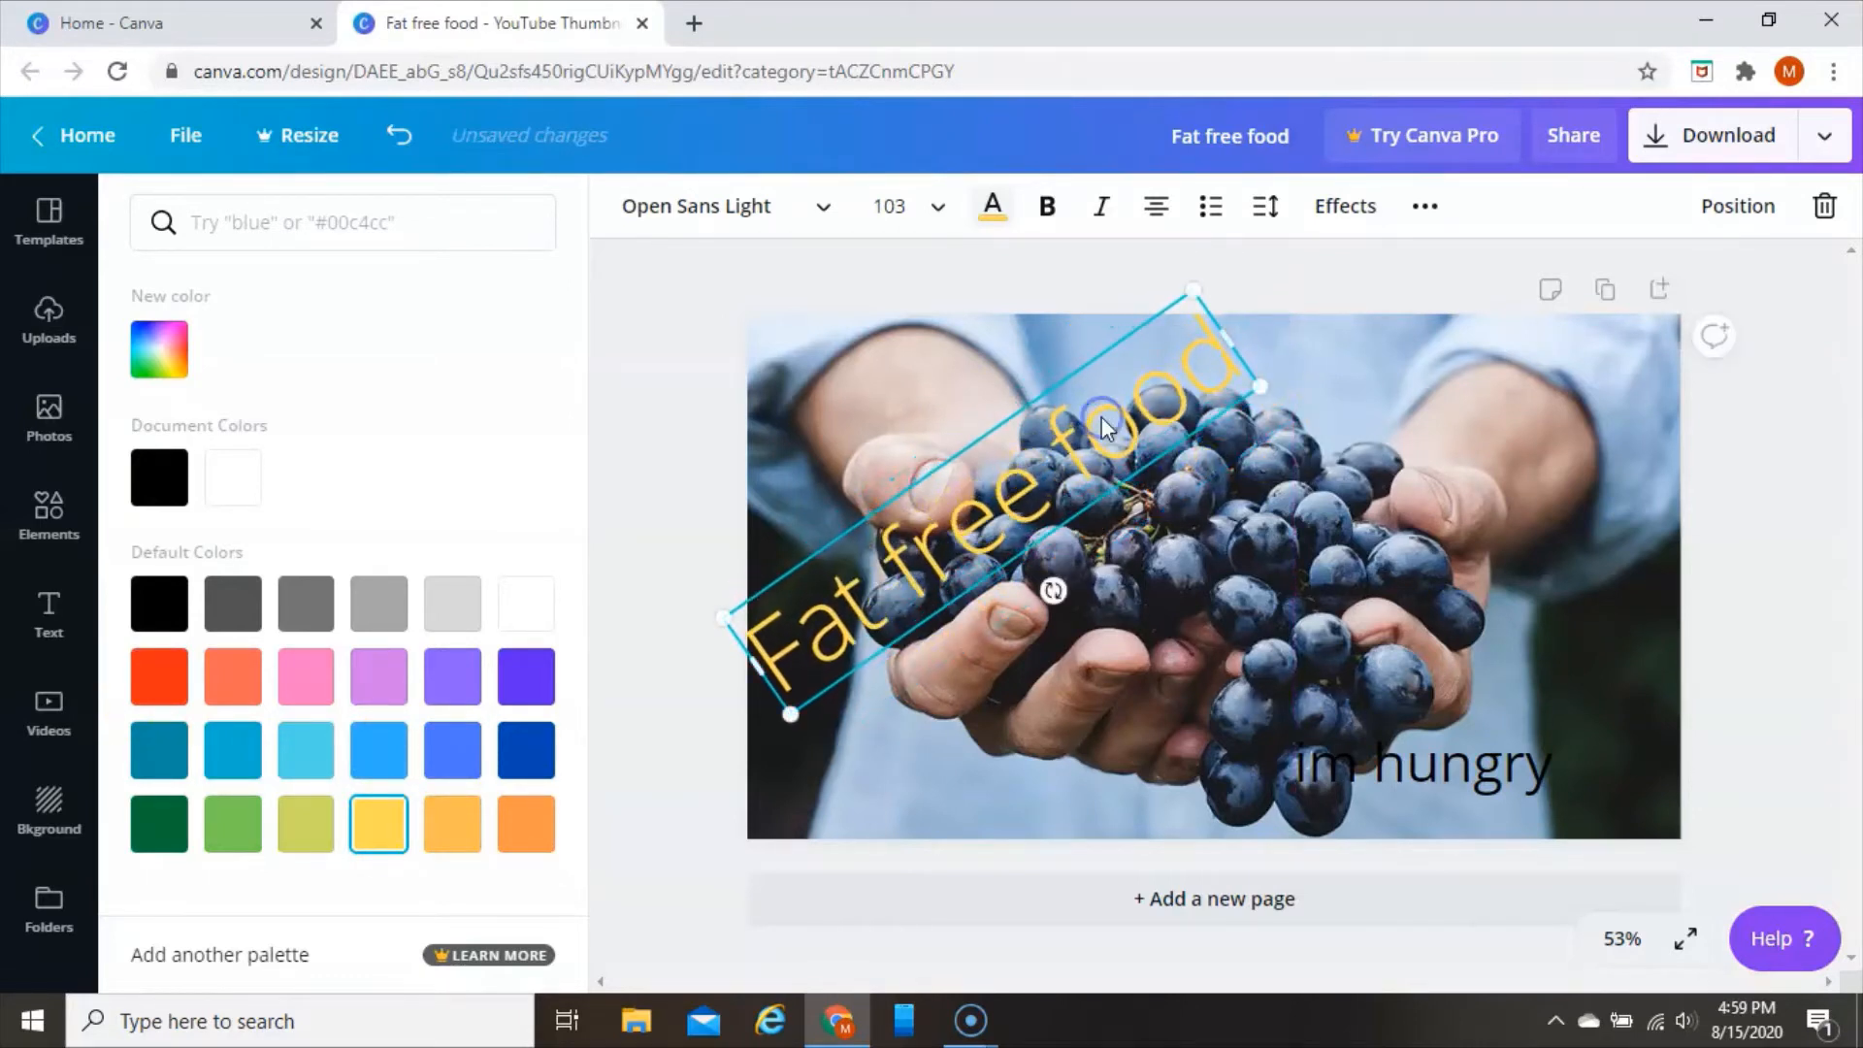
# Make the "Fat free food" text bold and change its font to Archivo Black
pyautogui.click(1048, 207)
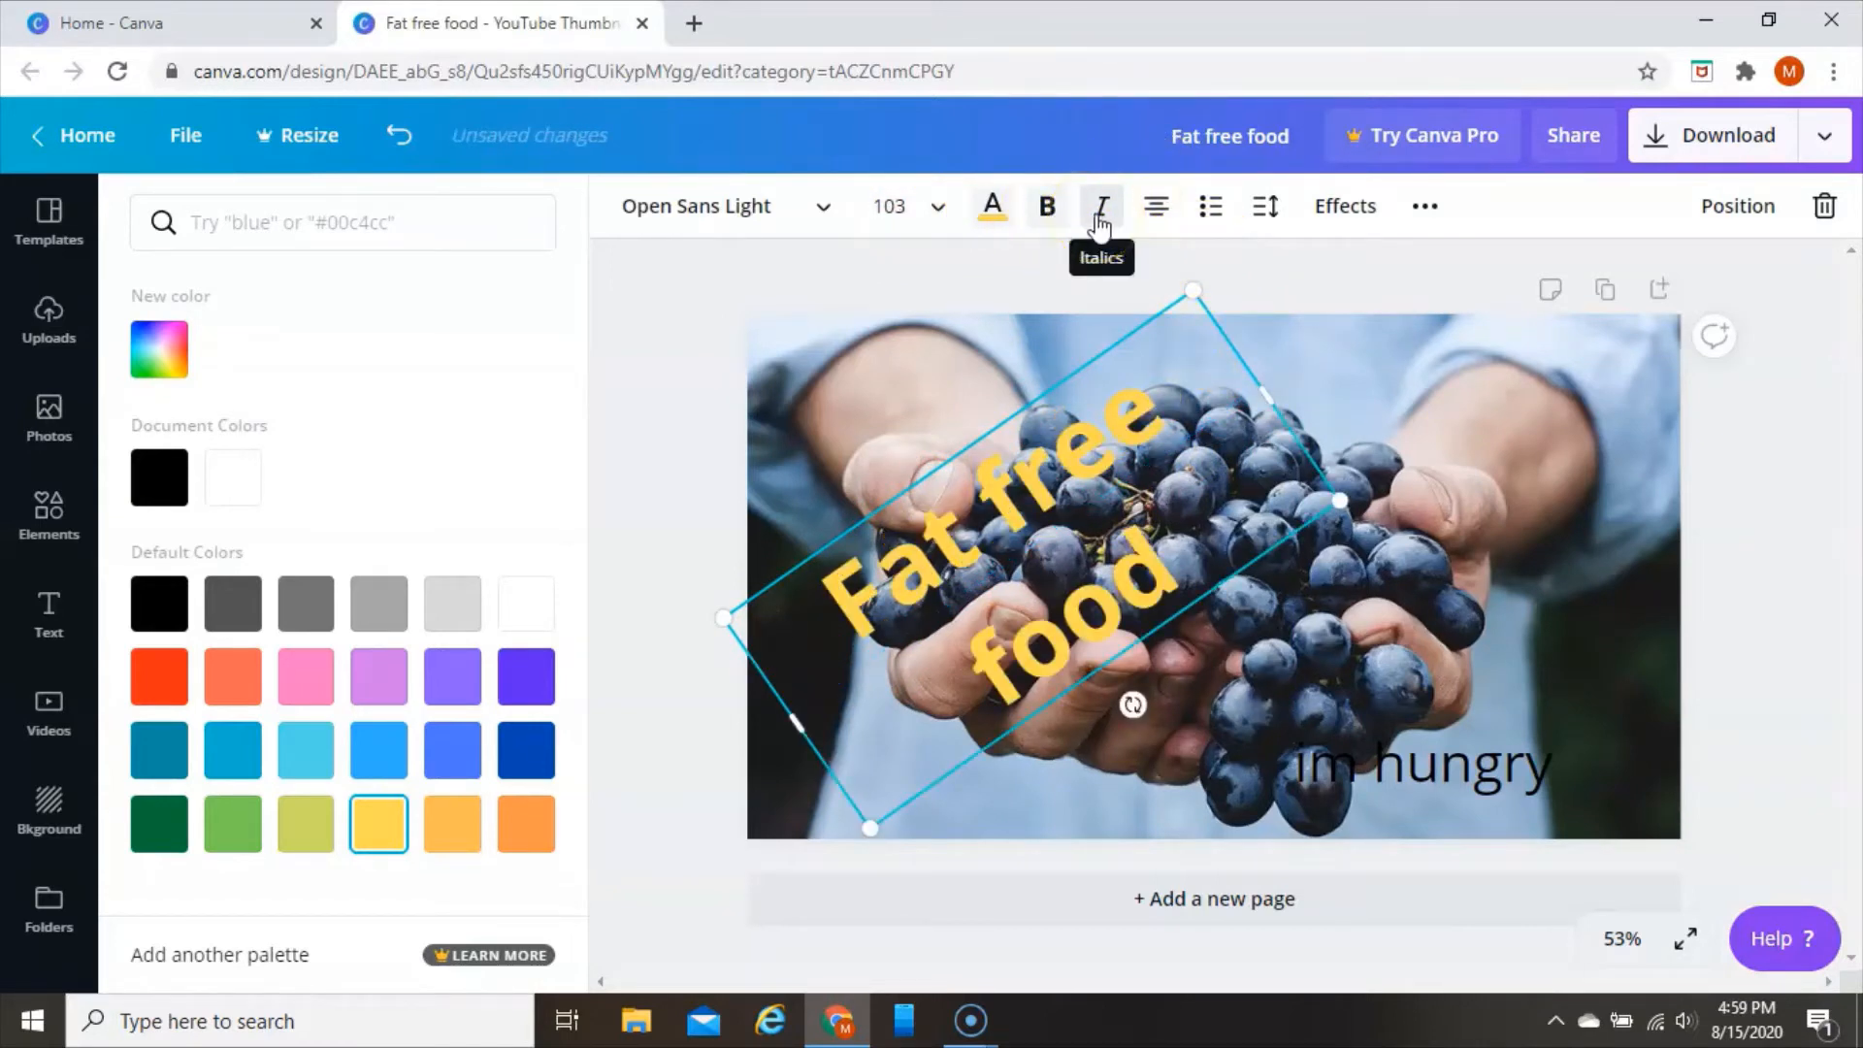
pyautogui.click(856, 216)
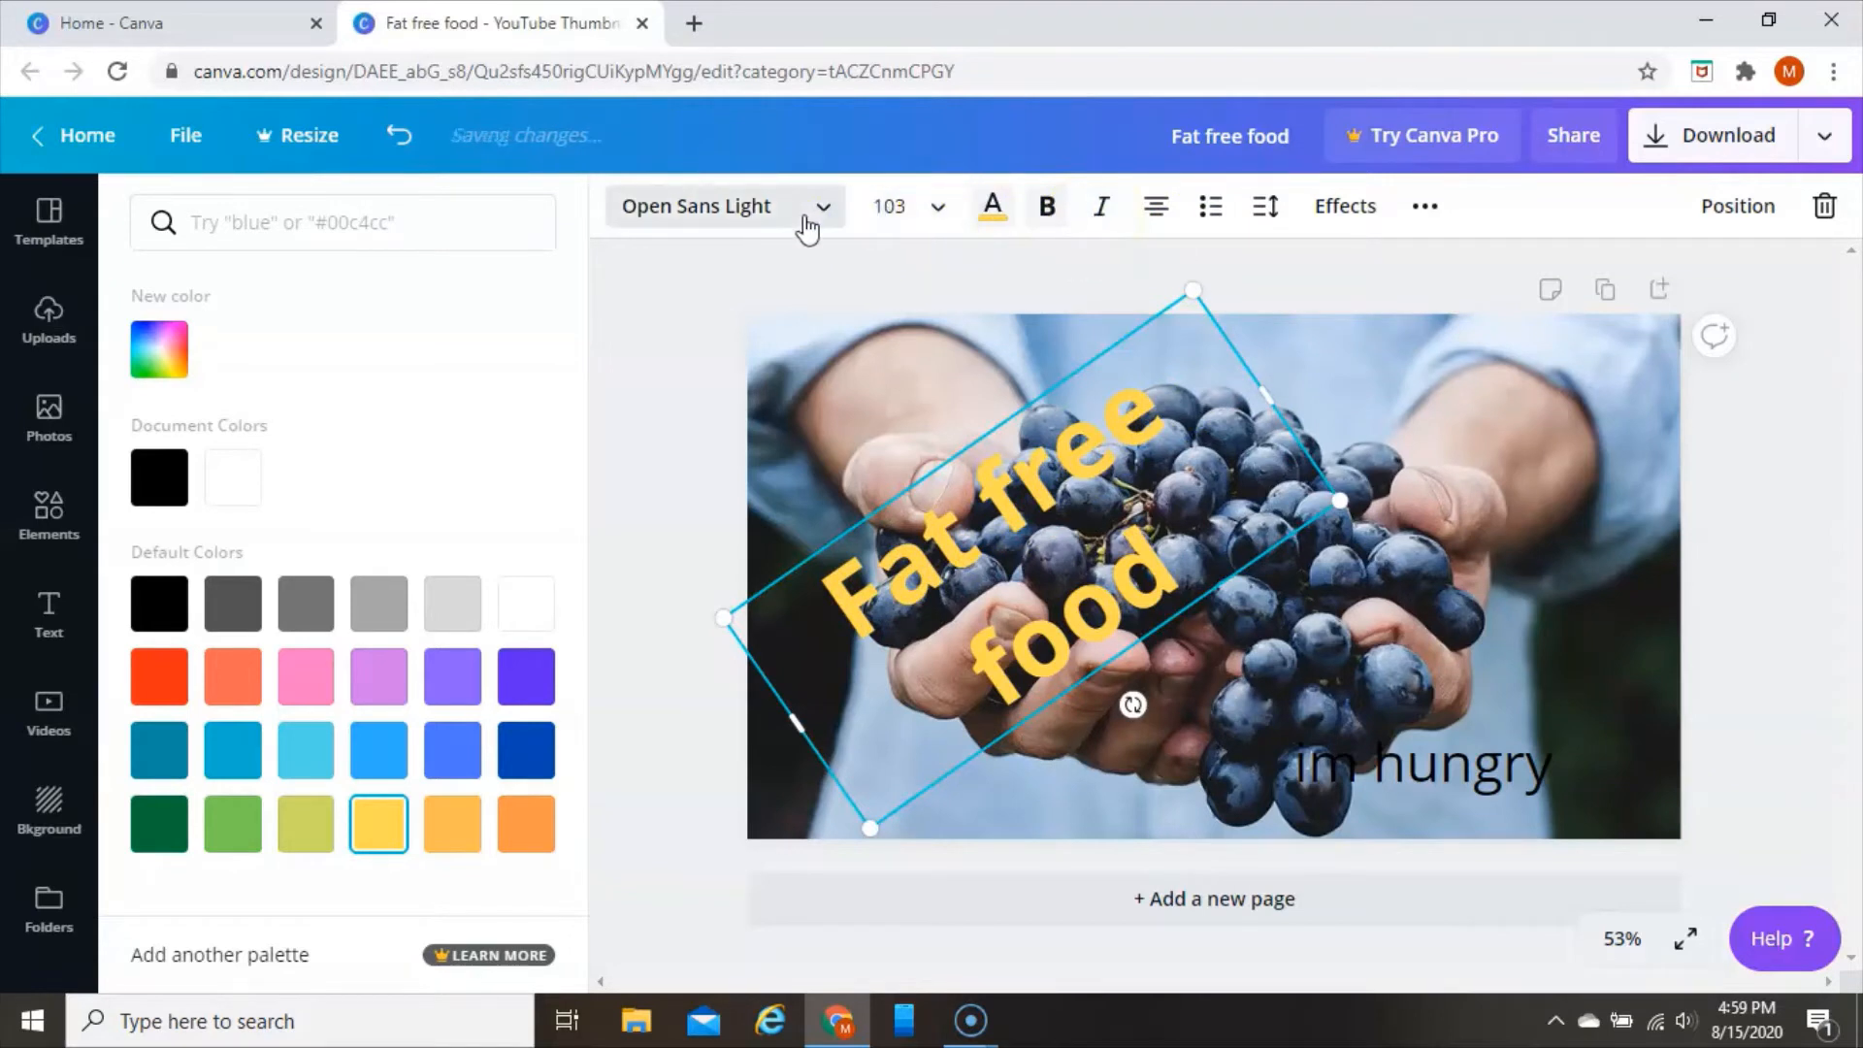
pyautogui.click(805, 230)
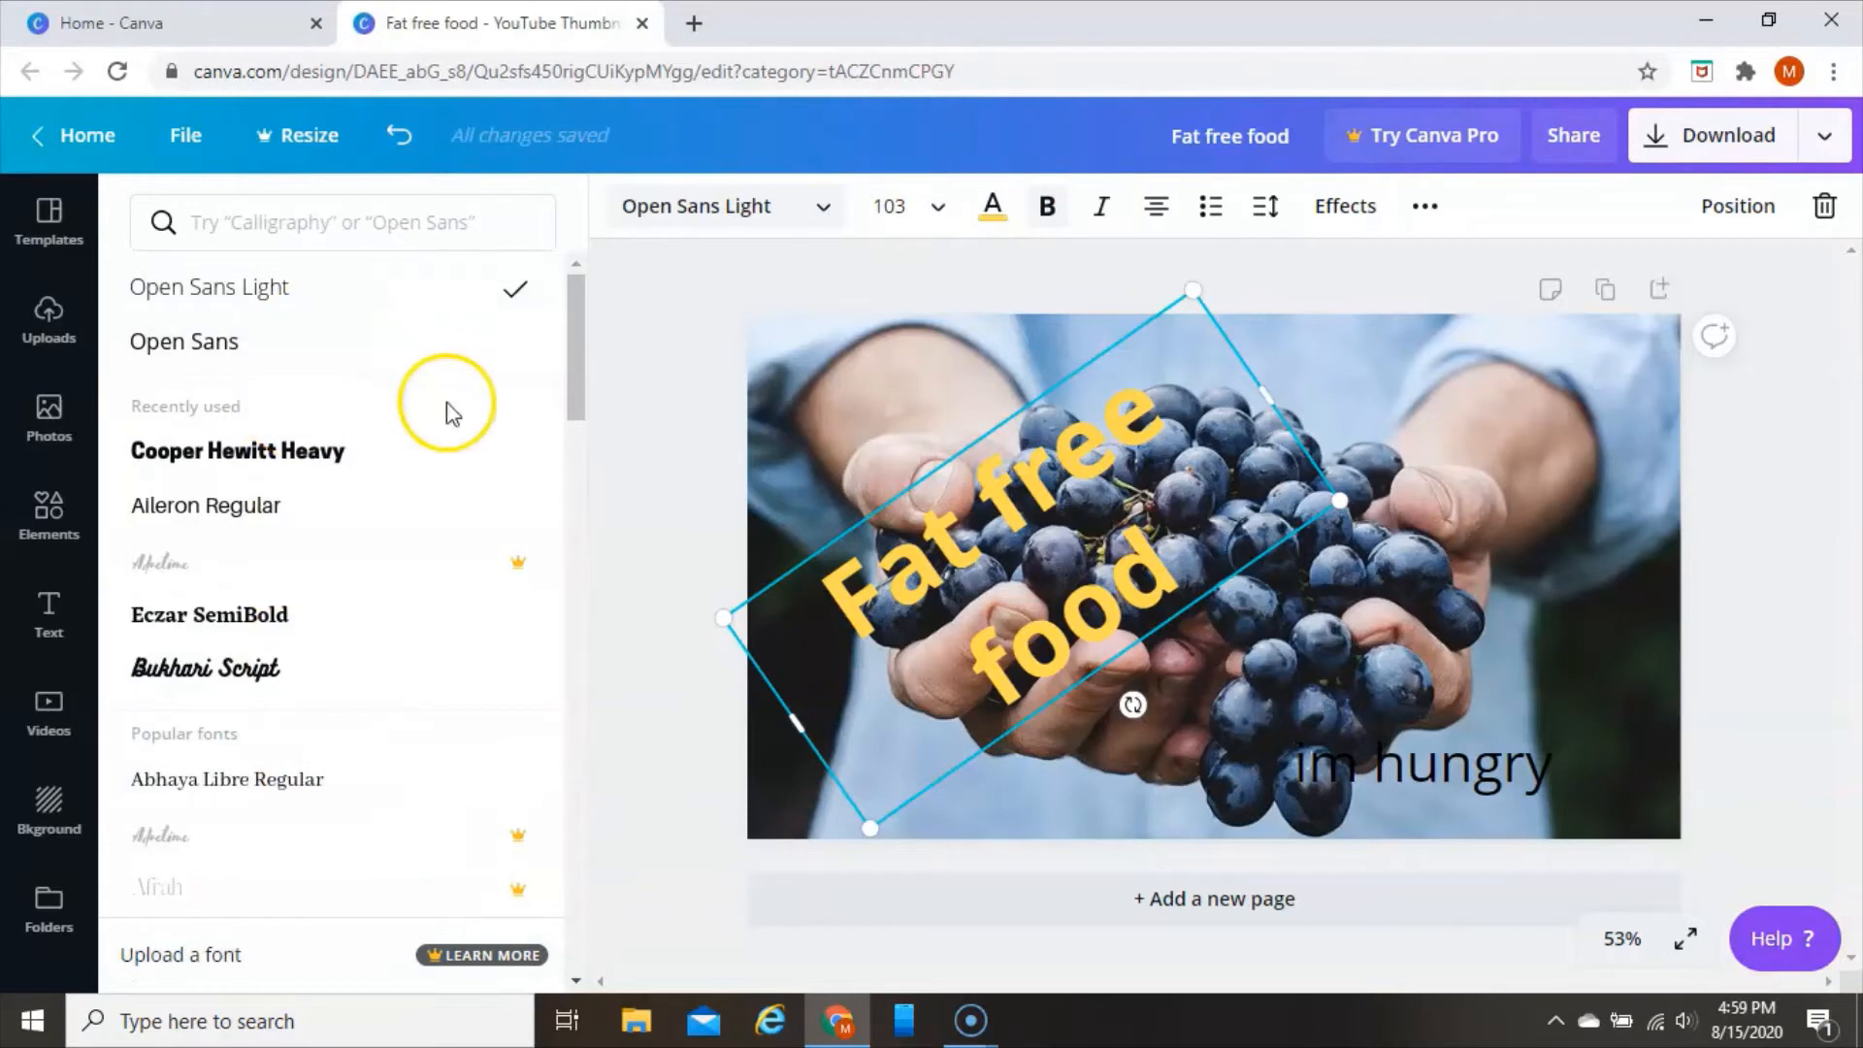
pyautogui.click(574, 499)
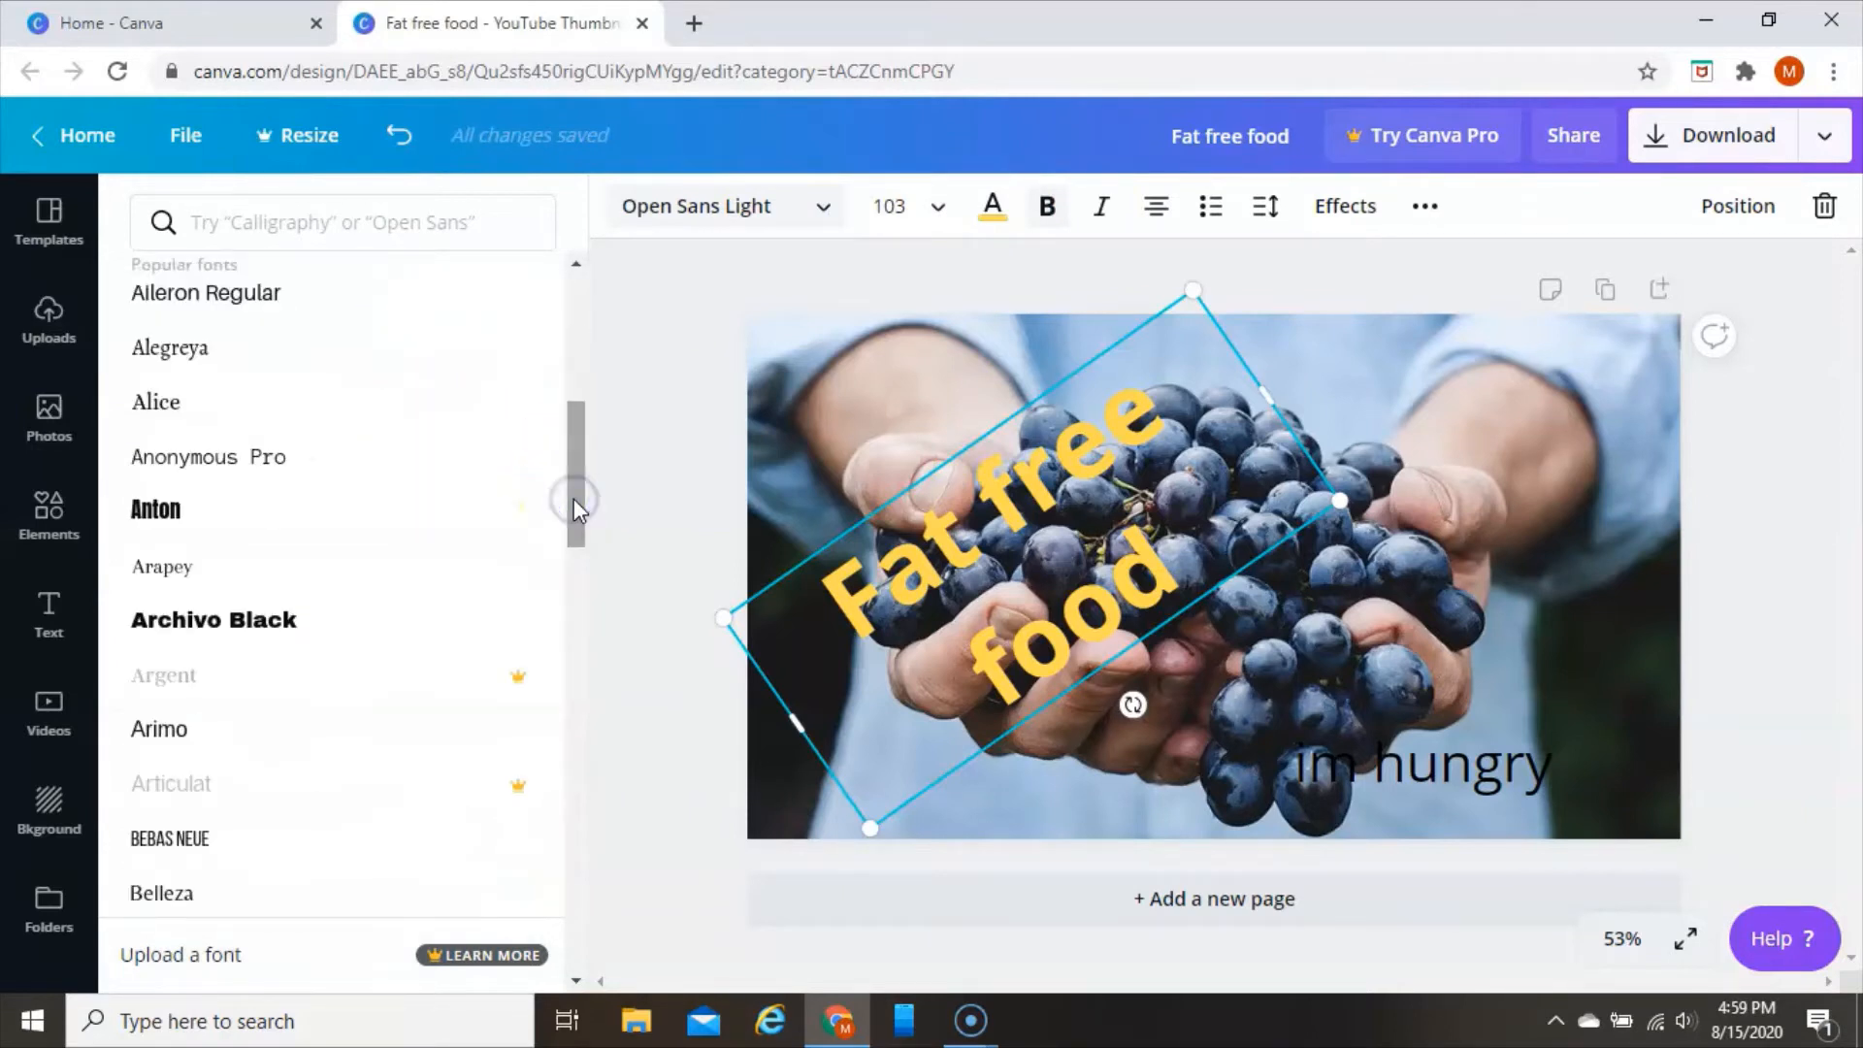
pyautogui.click(277, 621)
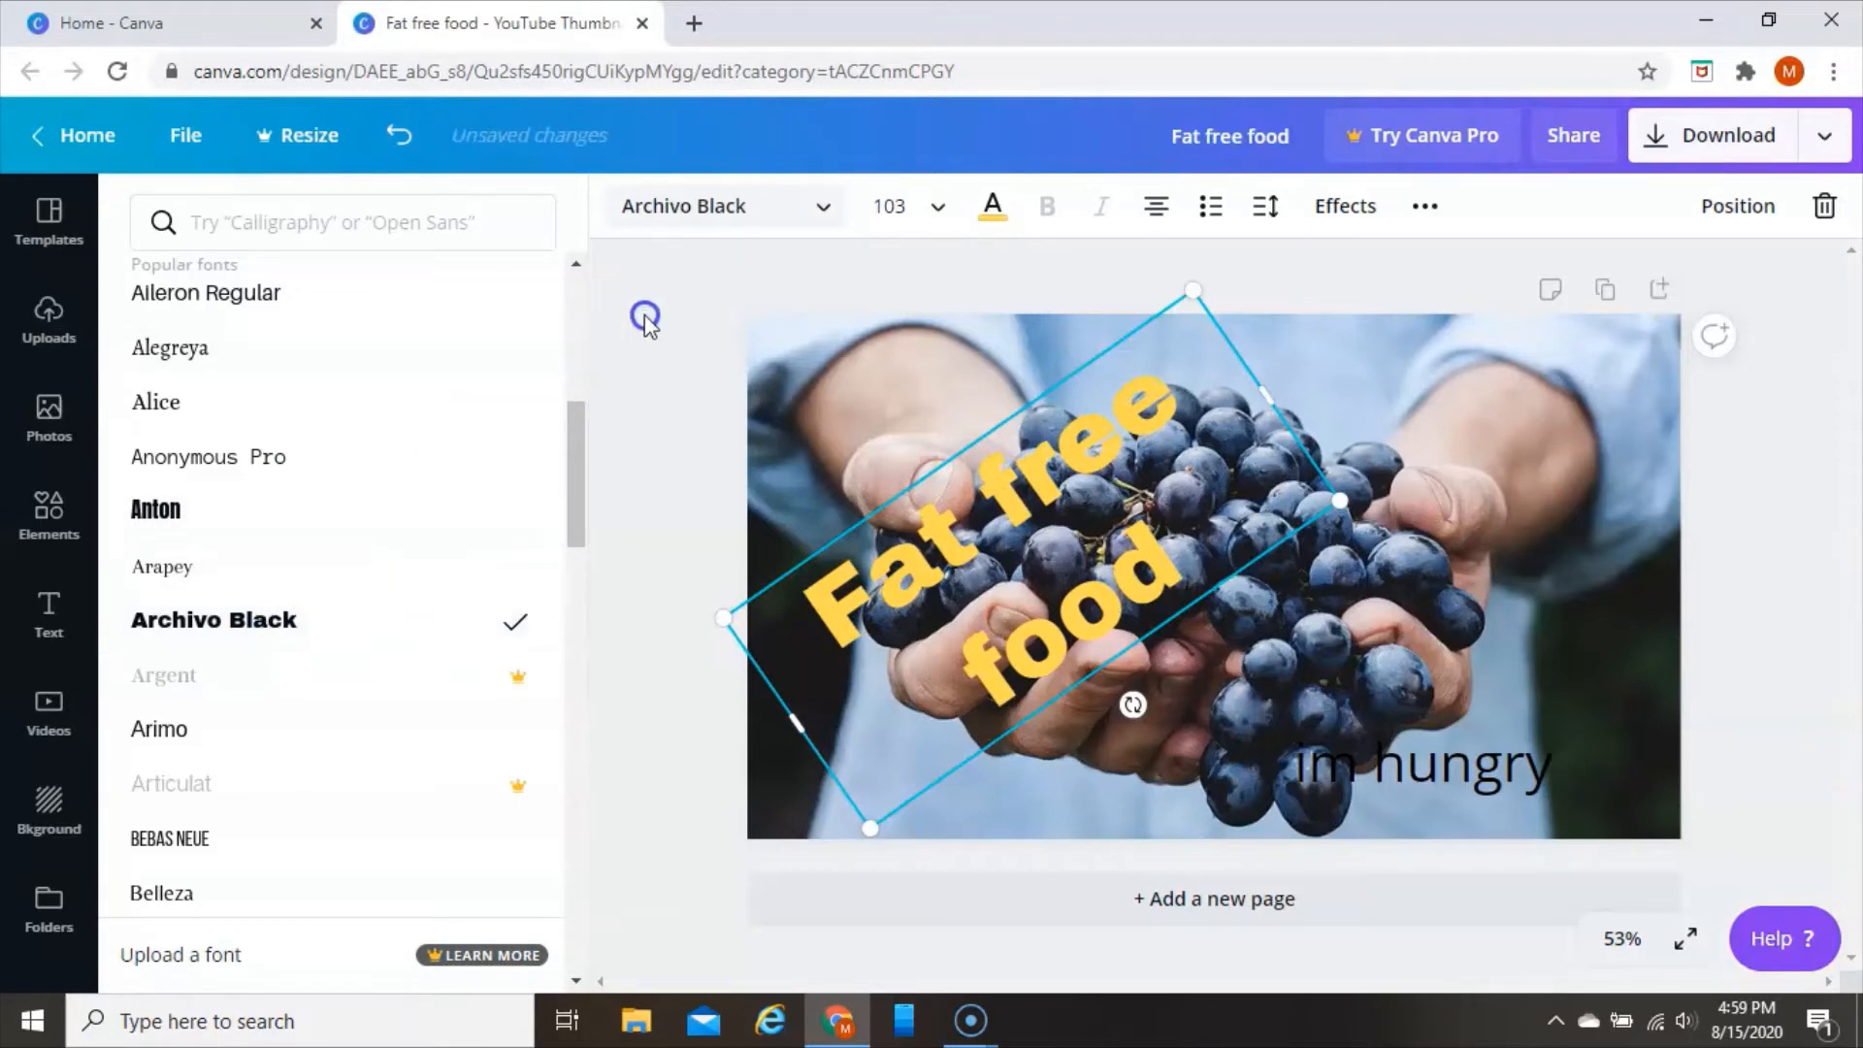
# Apply the Shadow effect to the "Fat free food" text and set the shadow's offset to 88
pyautogui.click(1360, 208)
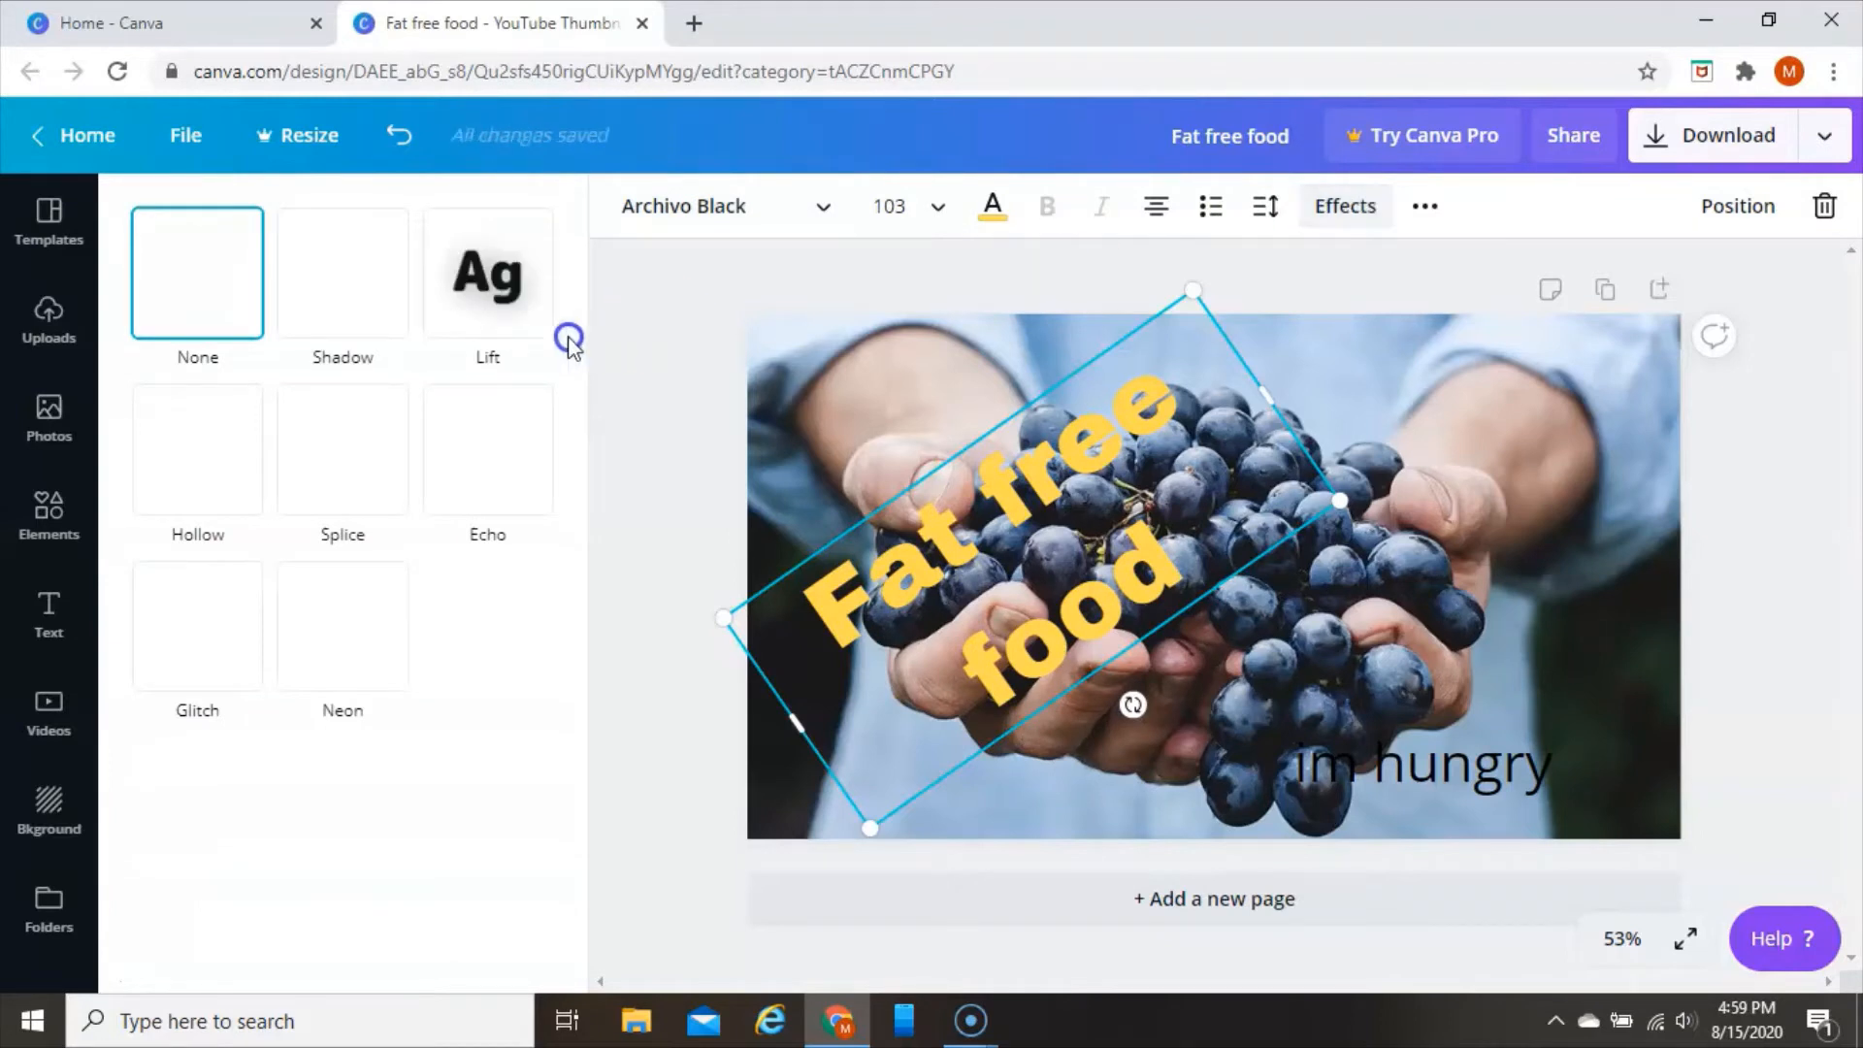
pyautogui.click(357, 305)
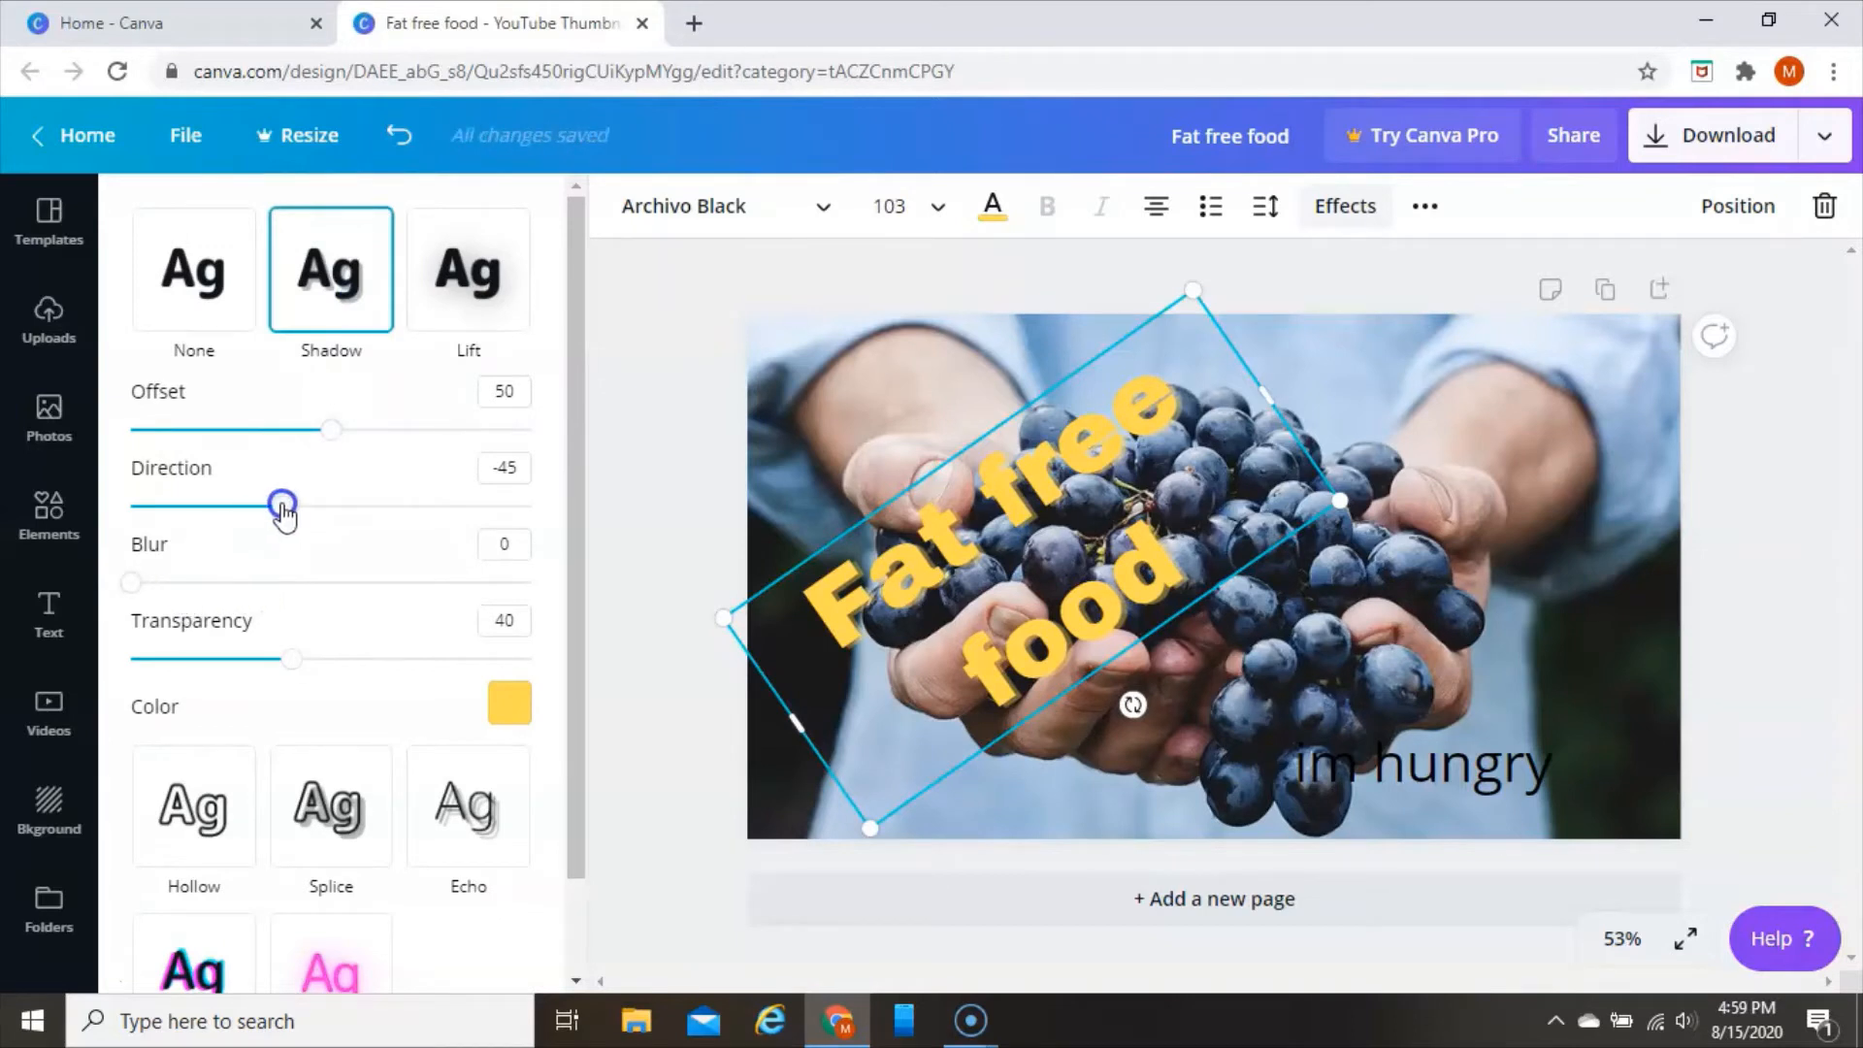
pyautogui.moveTo(283, 517)
pyautogui.mouseDown()
pyautogui.moveTo(382, 543)
pyautogui.moveTo(265, 533)
pyautogui.moveTo(284, 529)
pyautogui.mouseUp()
pyautogui.moveTo(330, 434); pyautogui.dragTo(484, 438)
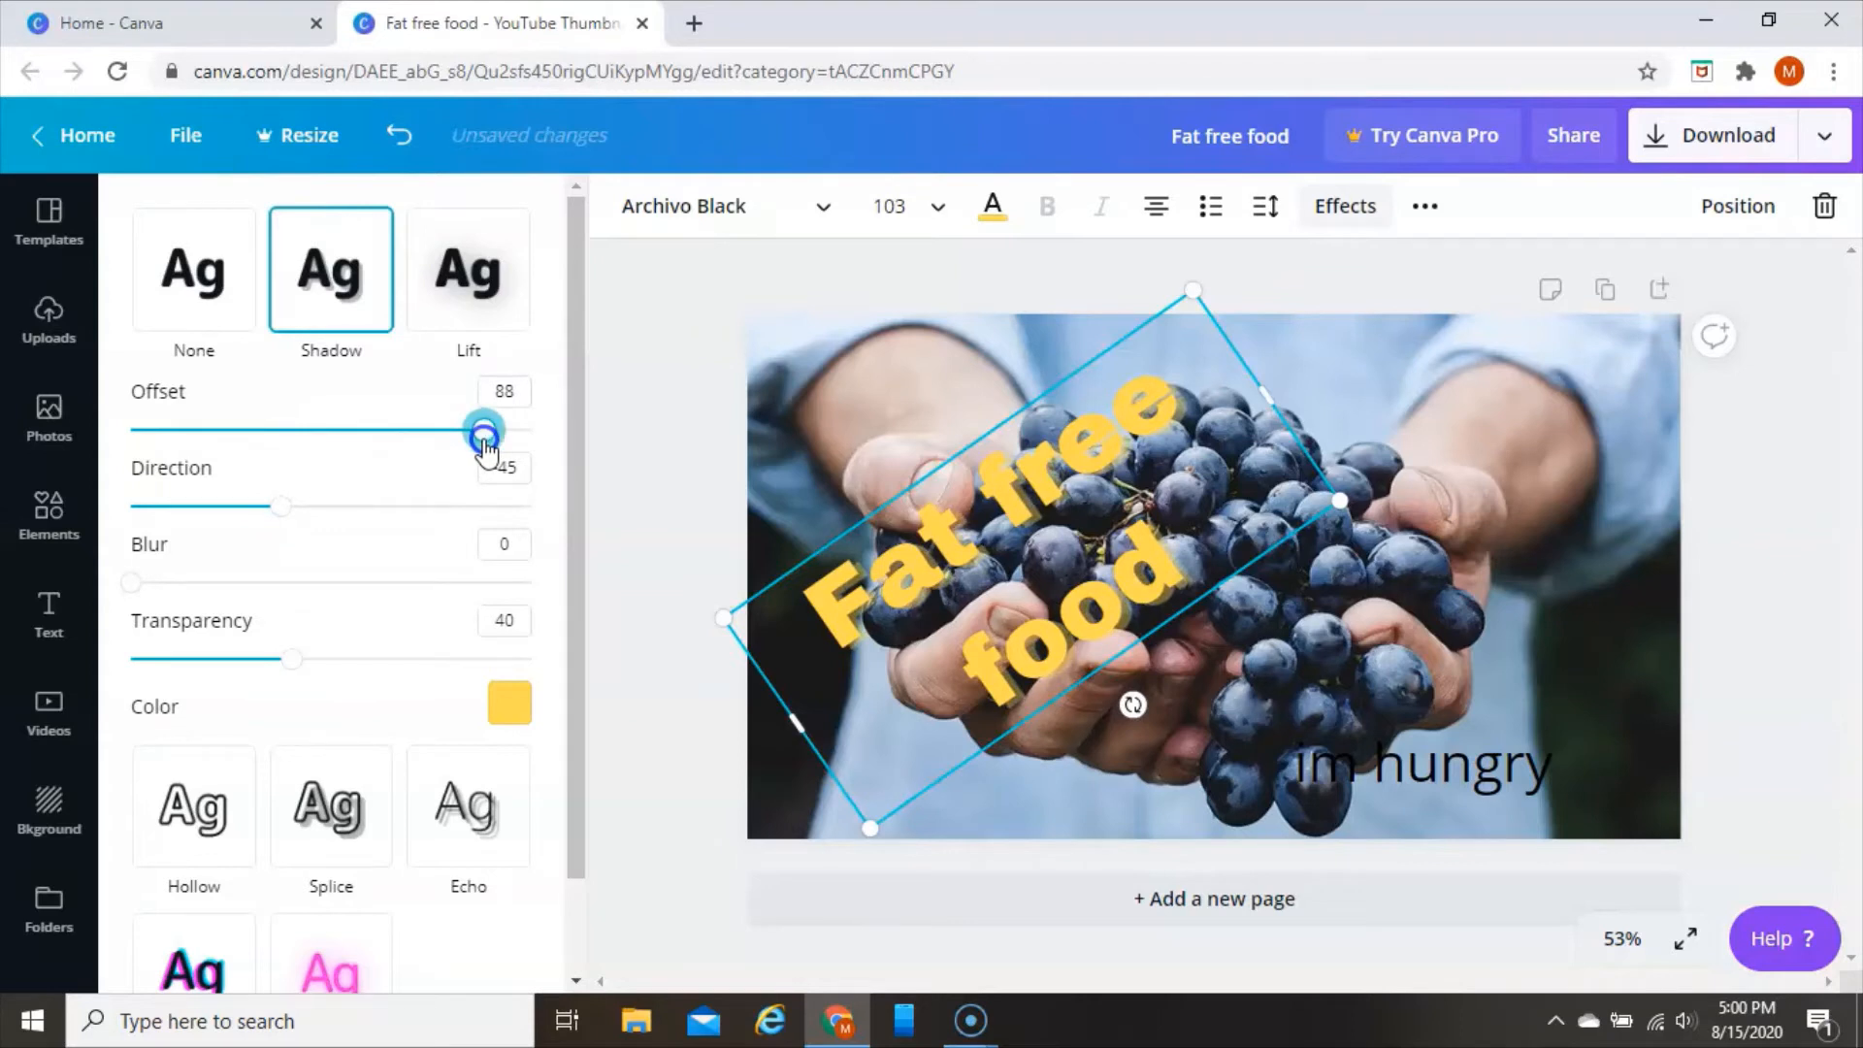
# Leave the shadow's blur at 0 and set its direction to 49
pyautogui.scroll(-1, 271, 790)
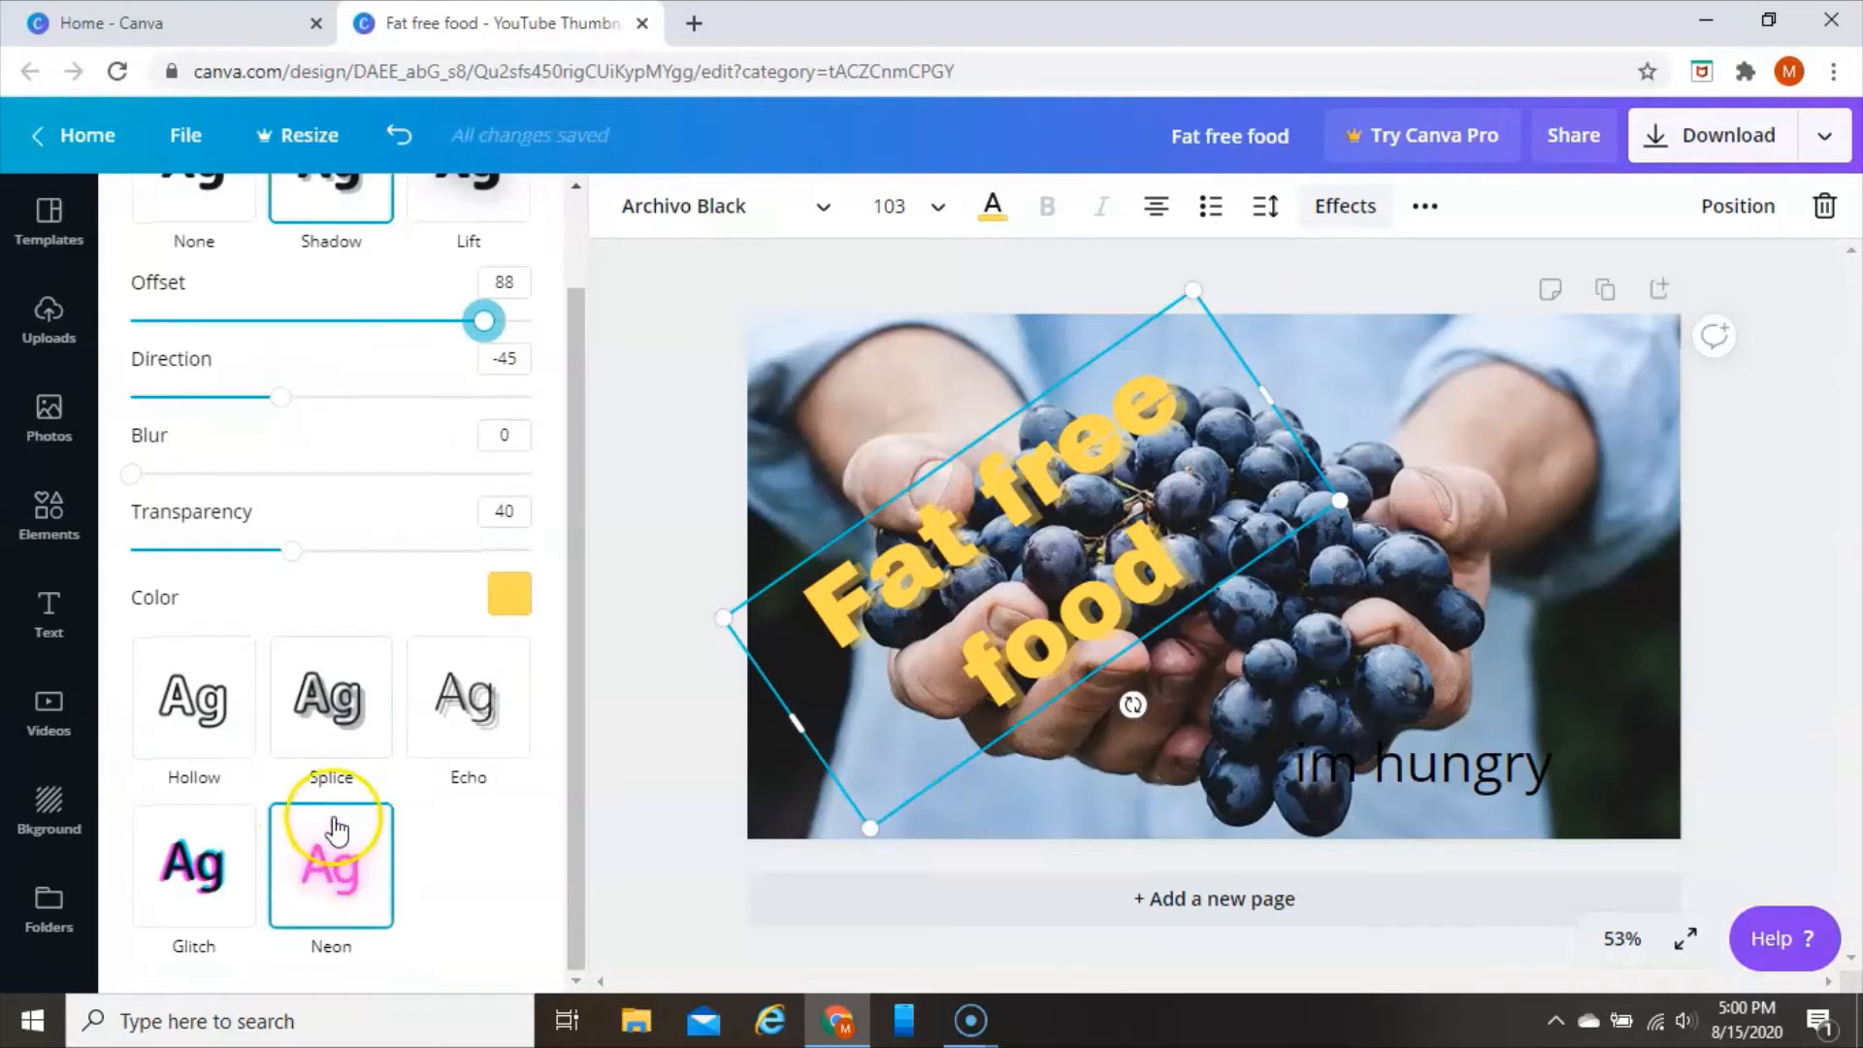
pyautogui.moveTo(141, 473)
pyautogui.mouseDown()
pyautogui.moveTo(472, 476)
pyautogui.moveTo(152, 476)
pyautogui.mouseUp()
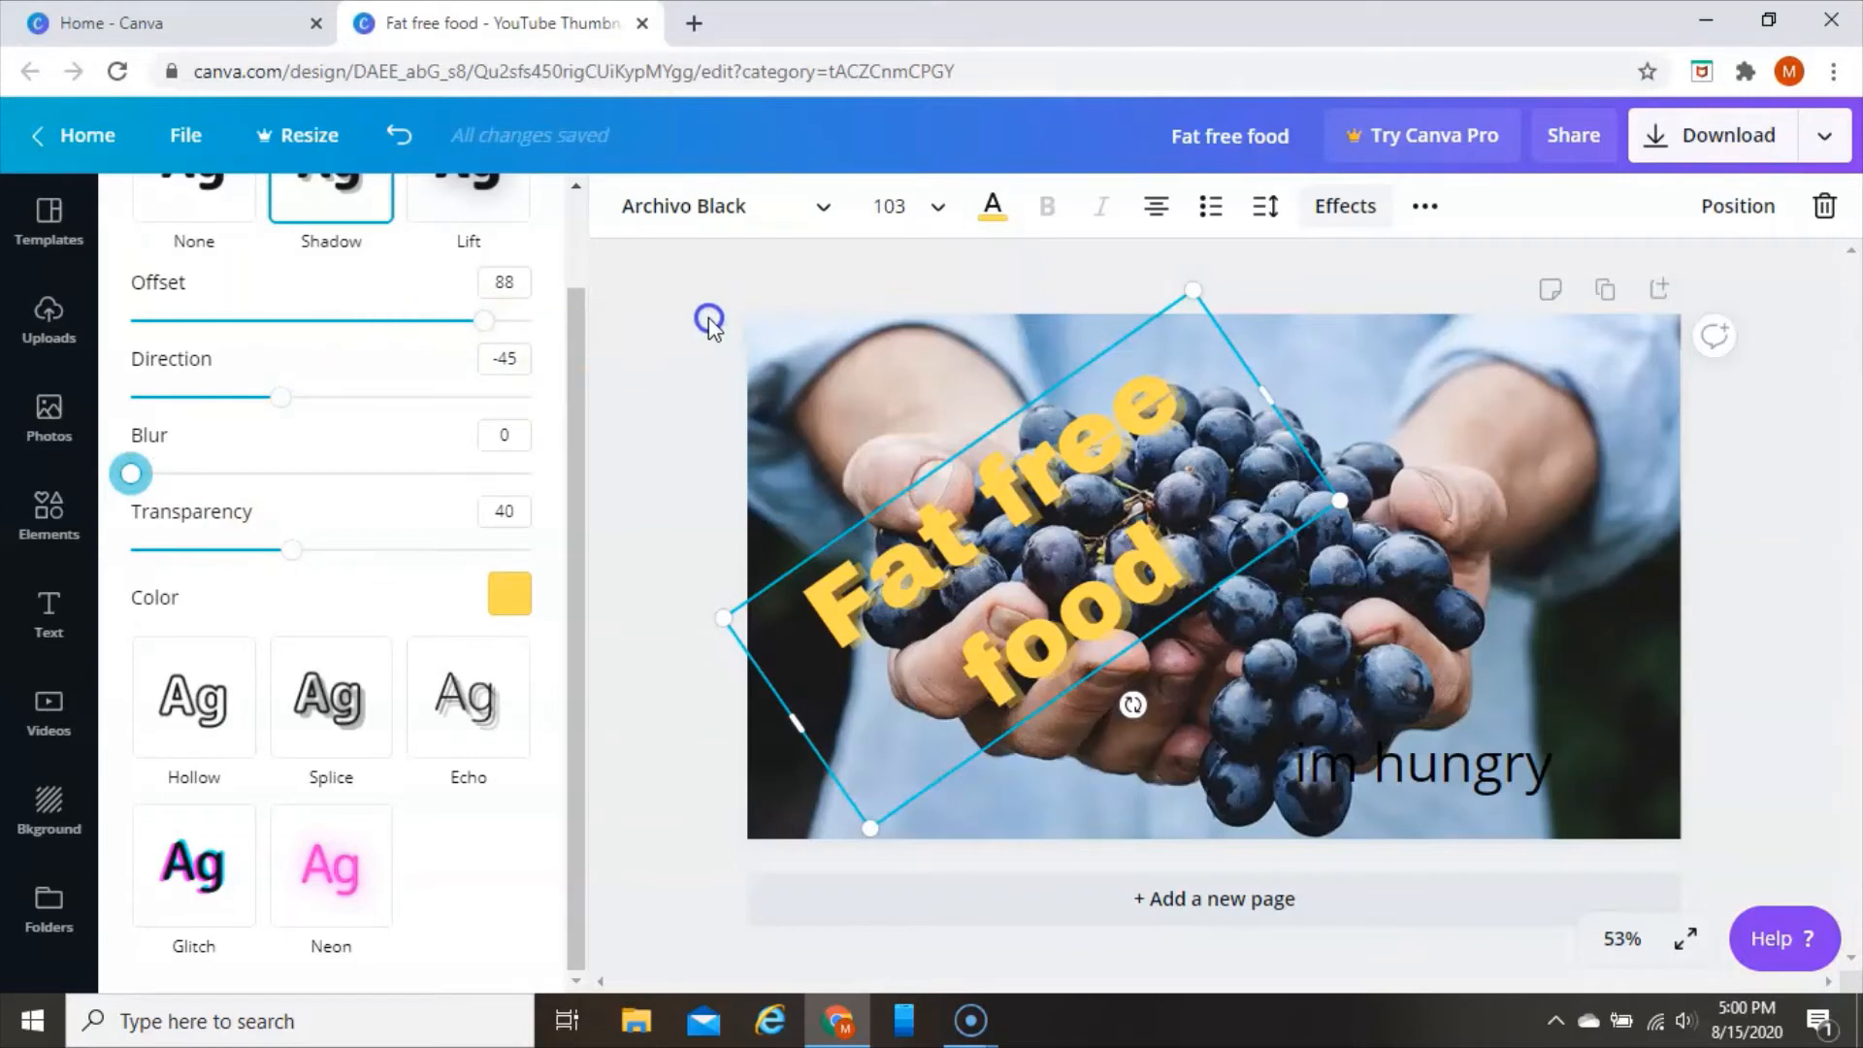
pyautogui.scroll(2, 300, 457)
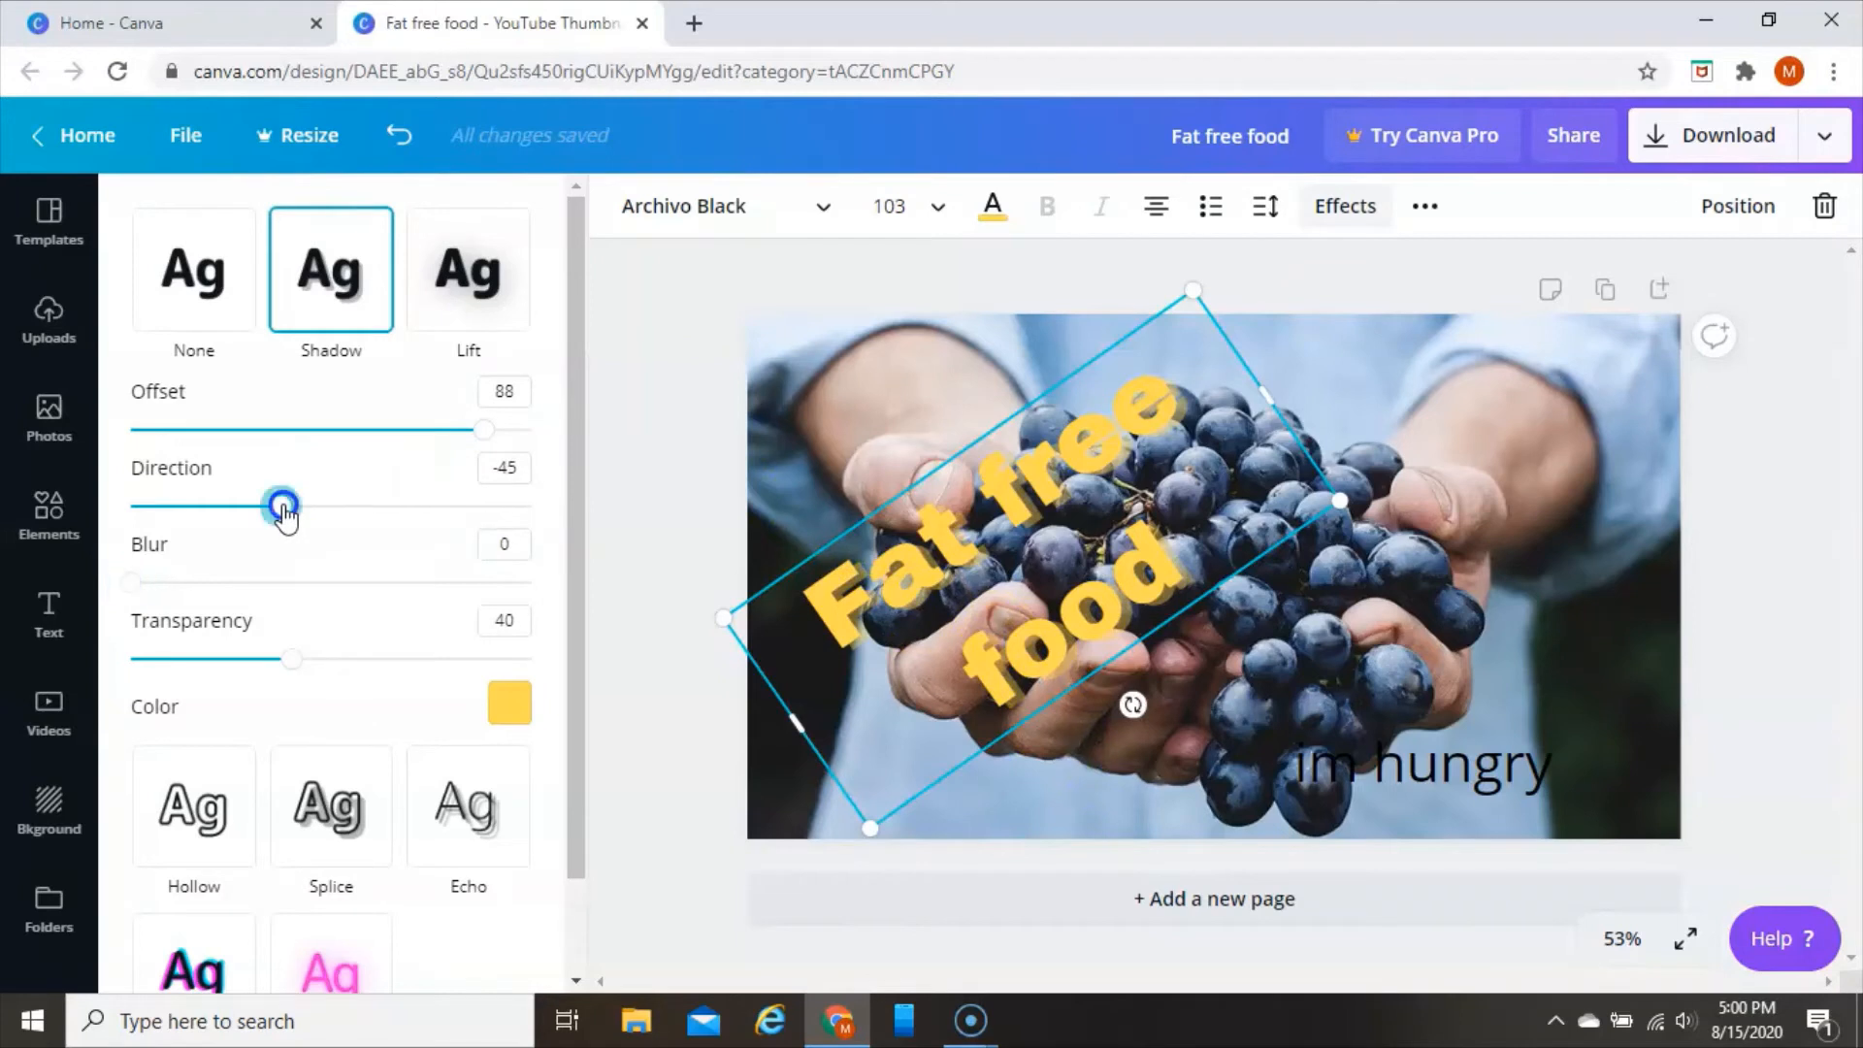
pyautogui.moveTo(284, 517); pyautogui.dragTo(389, 548)
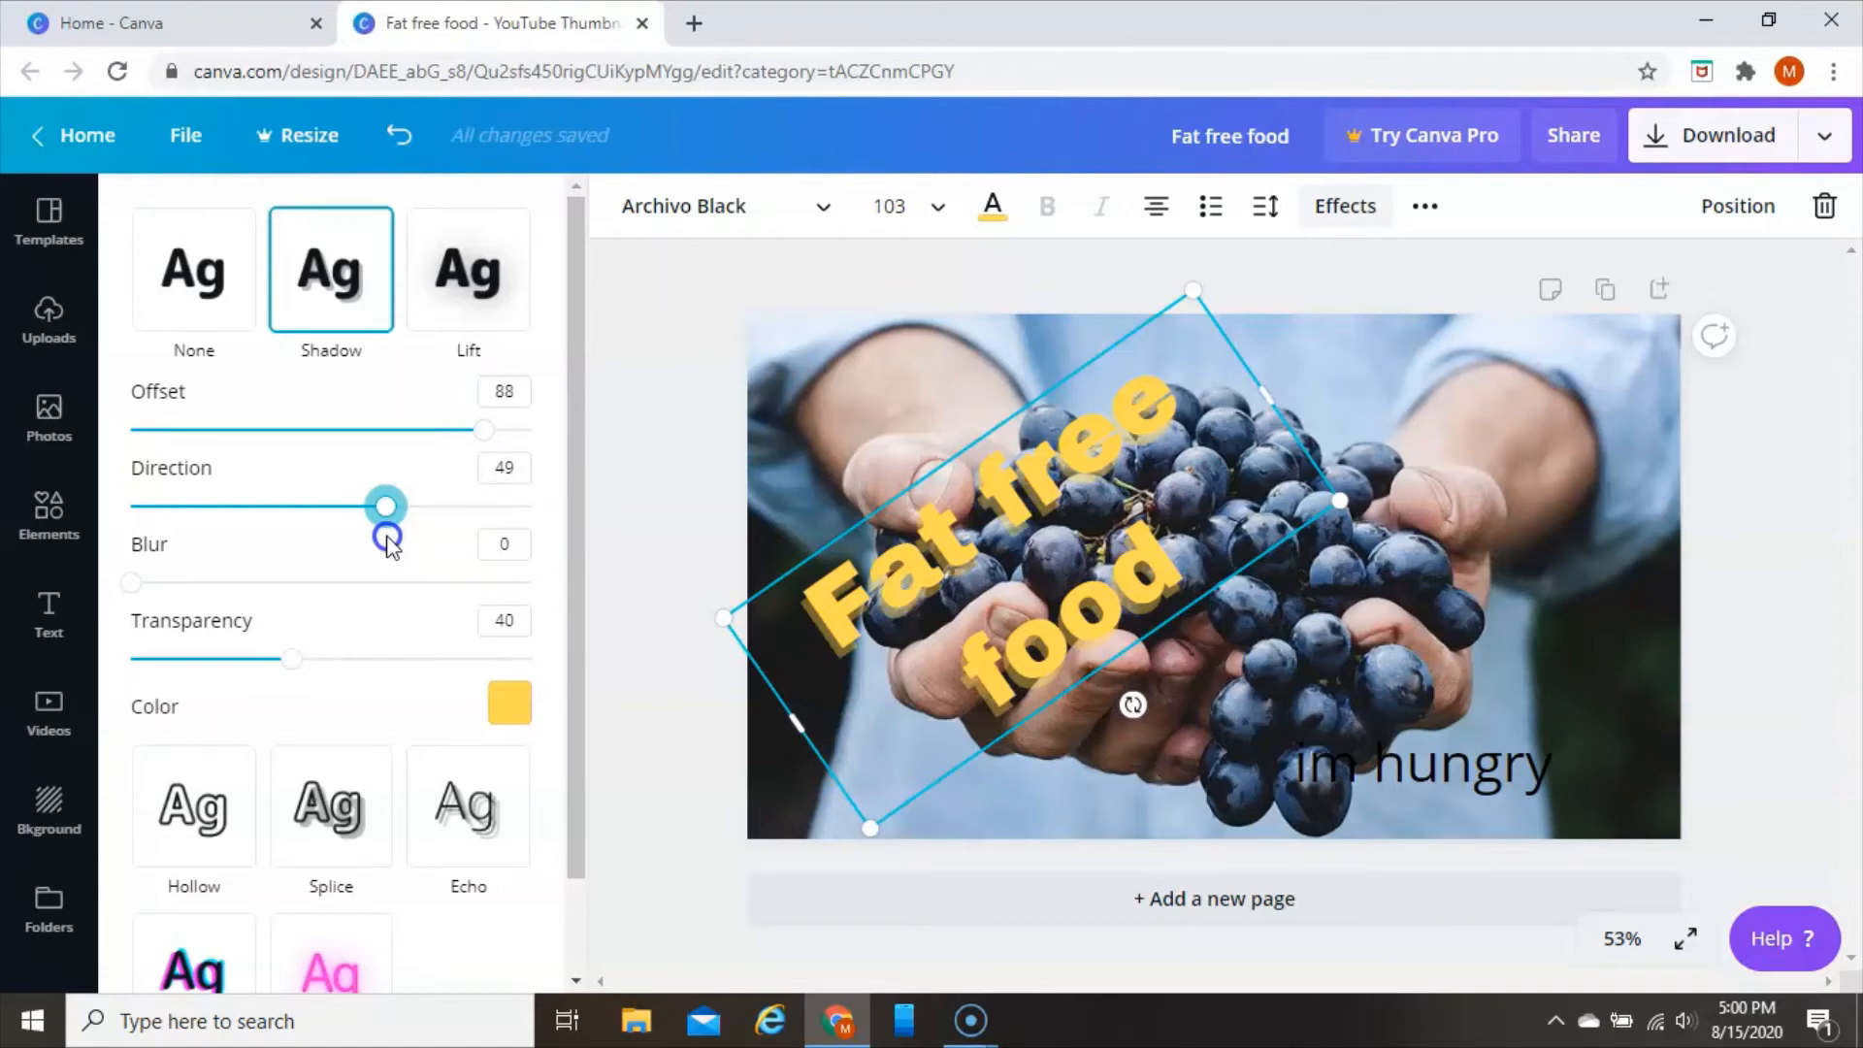
# Browse the available elements, from lines, shapes and grids to the illustrated graphic collections
pyautogui.click(49, 511)
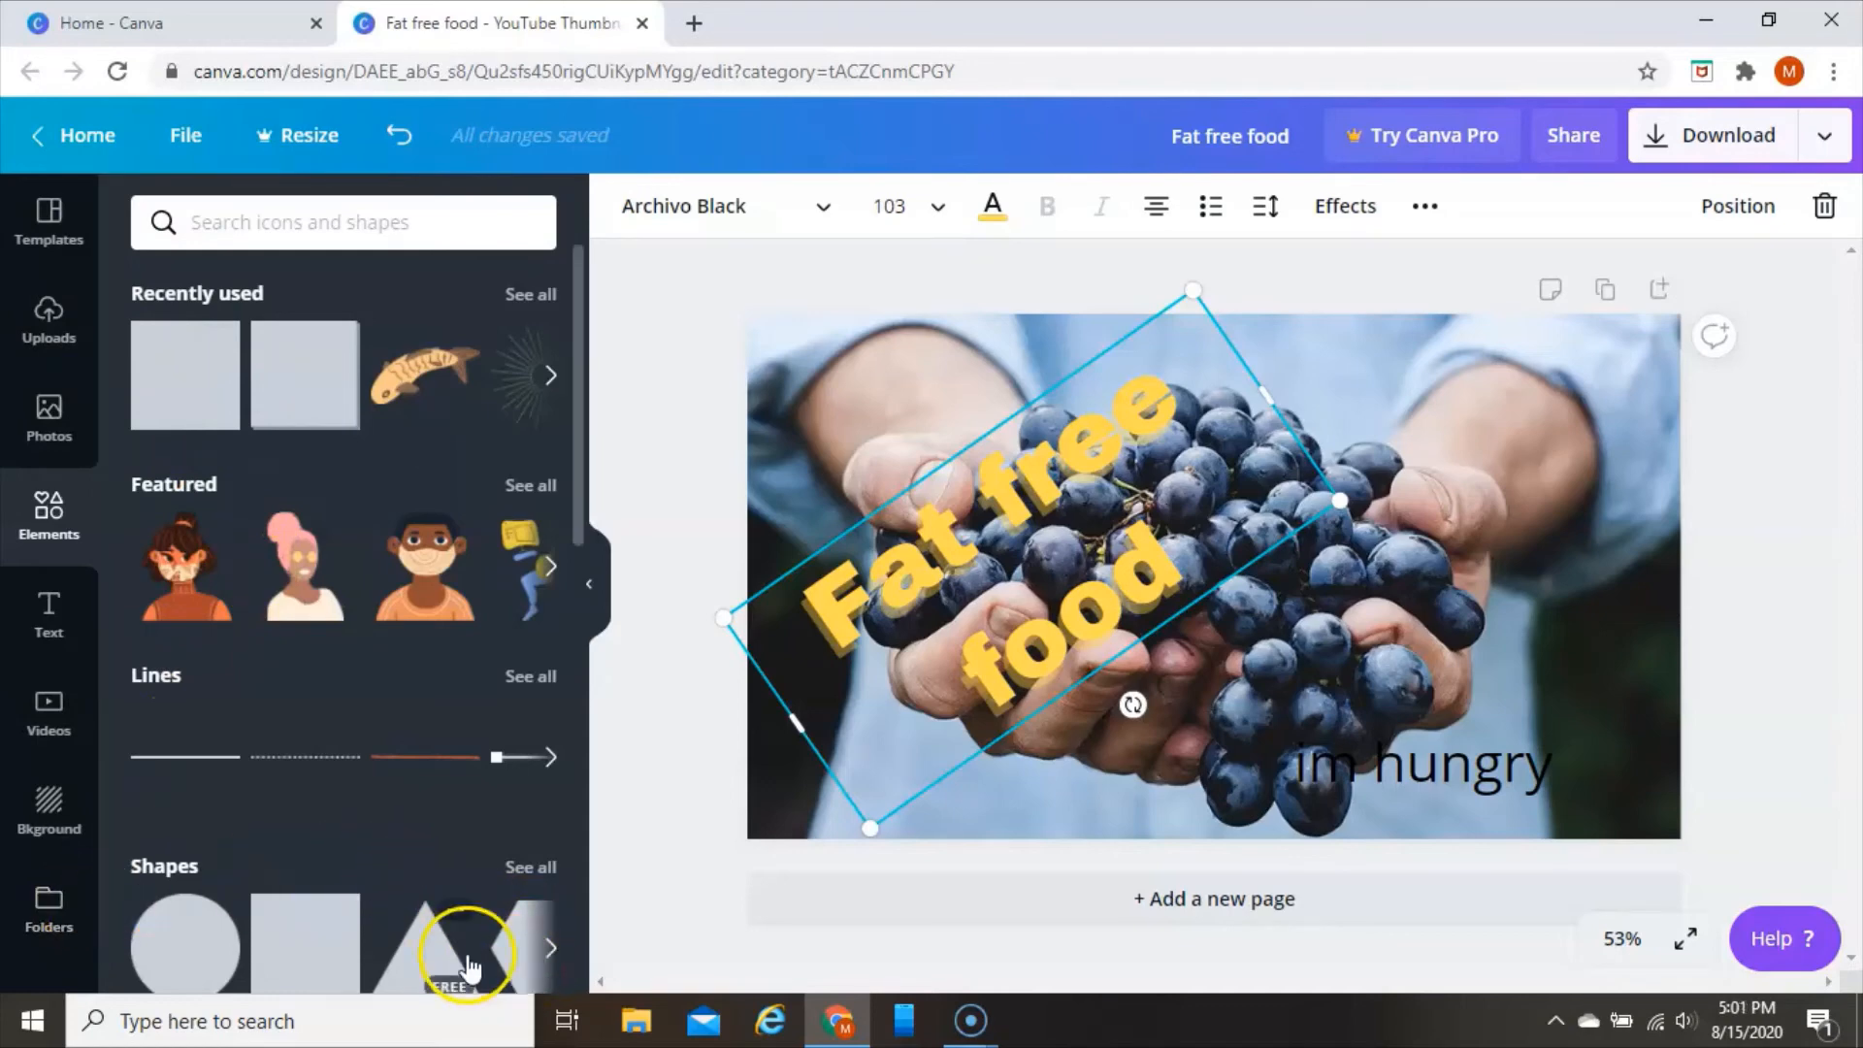
pyautogui.scroll(-15, 437, 761)
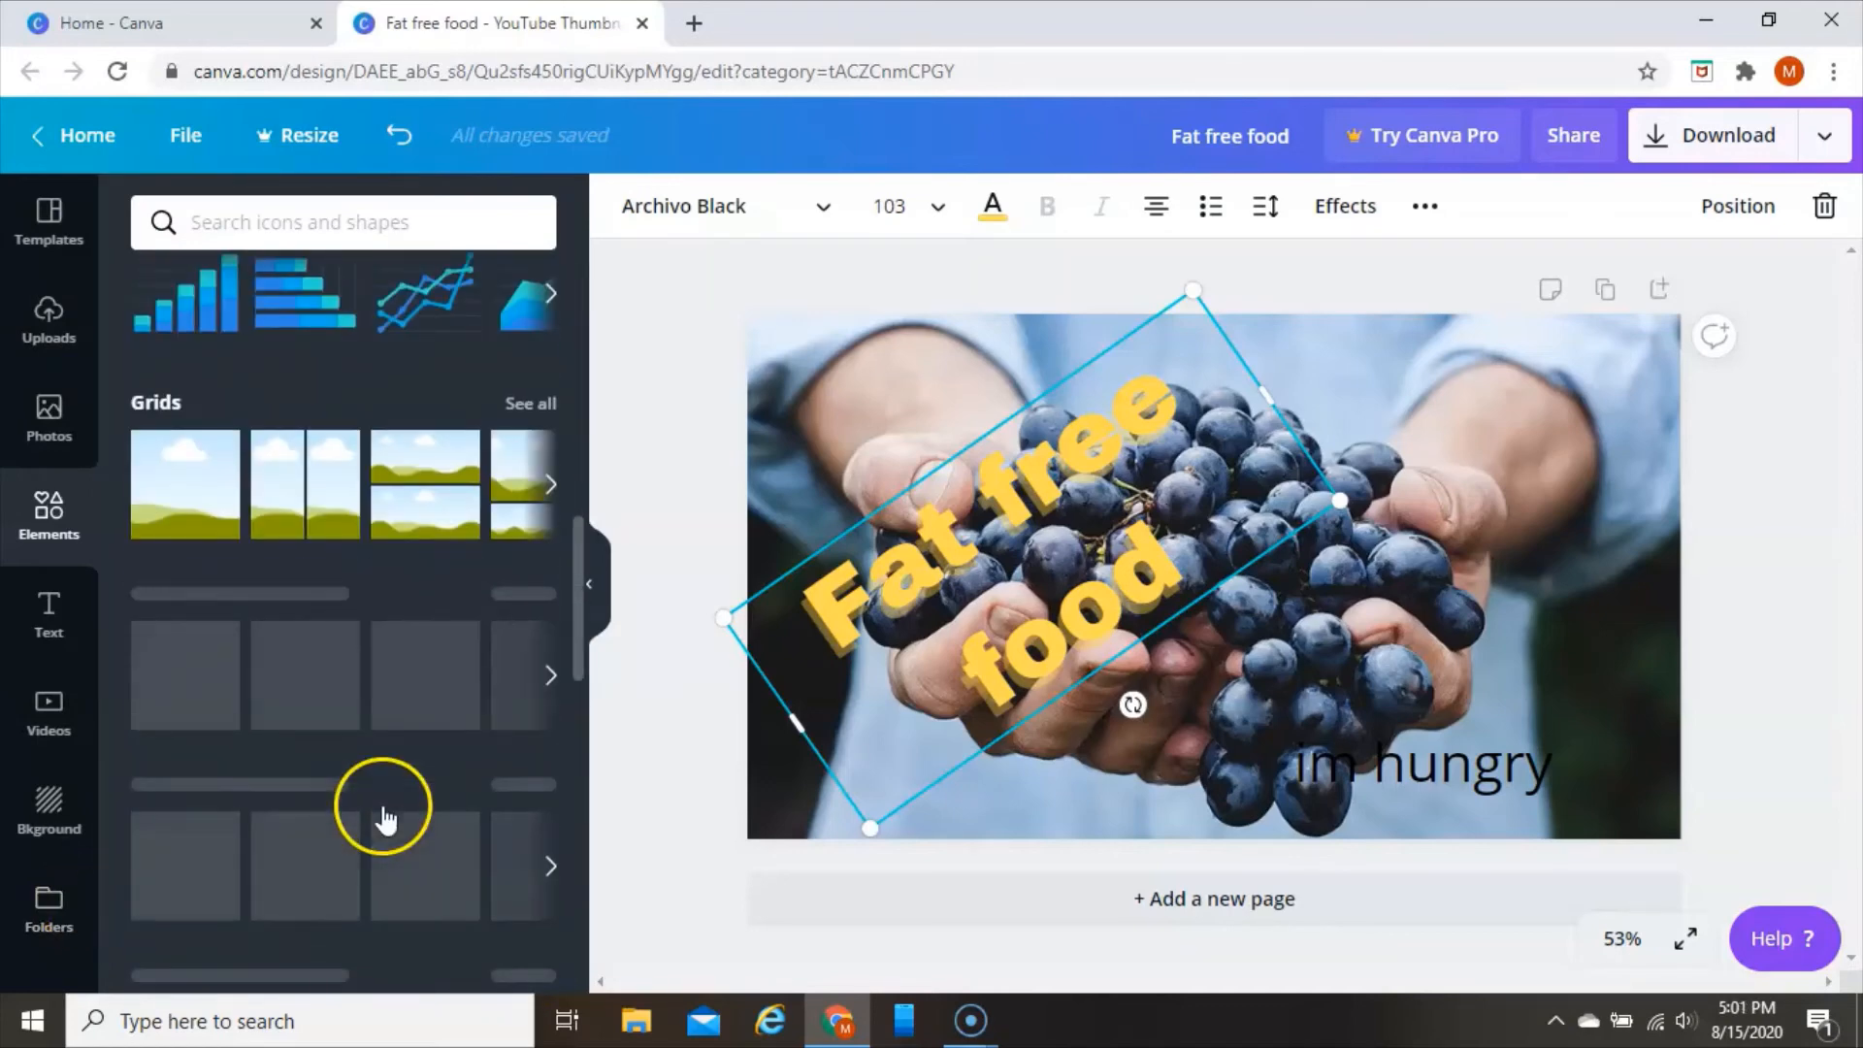
pyautogui.scroll(-5, 382, 816)
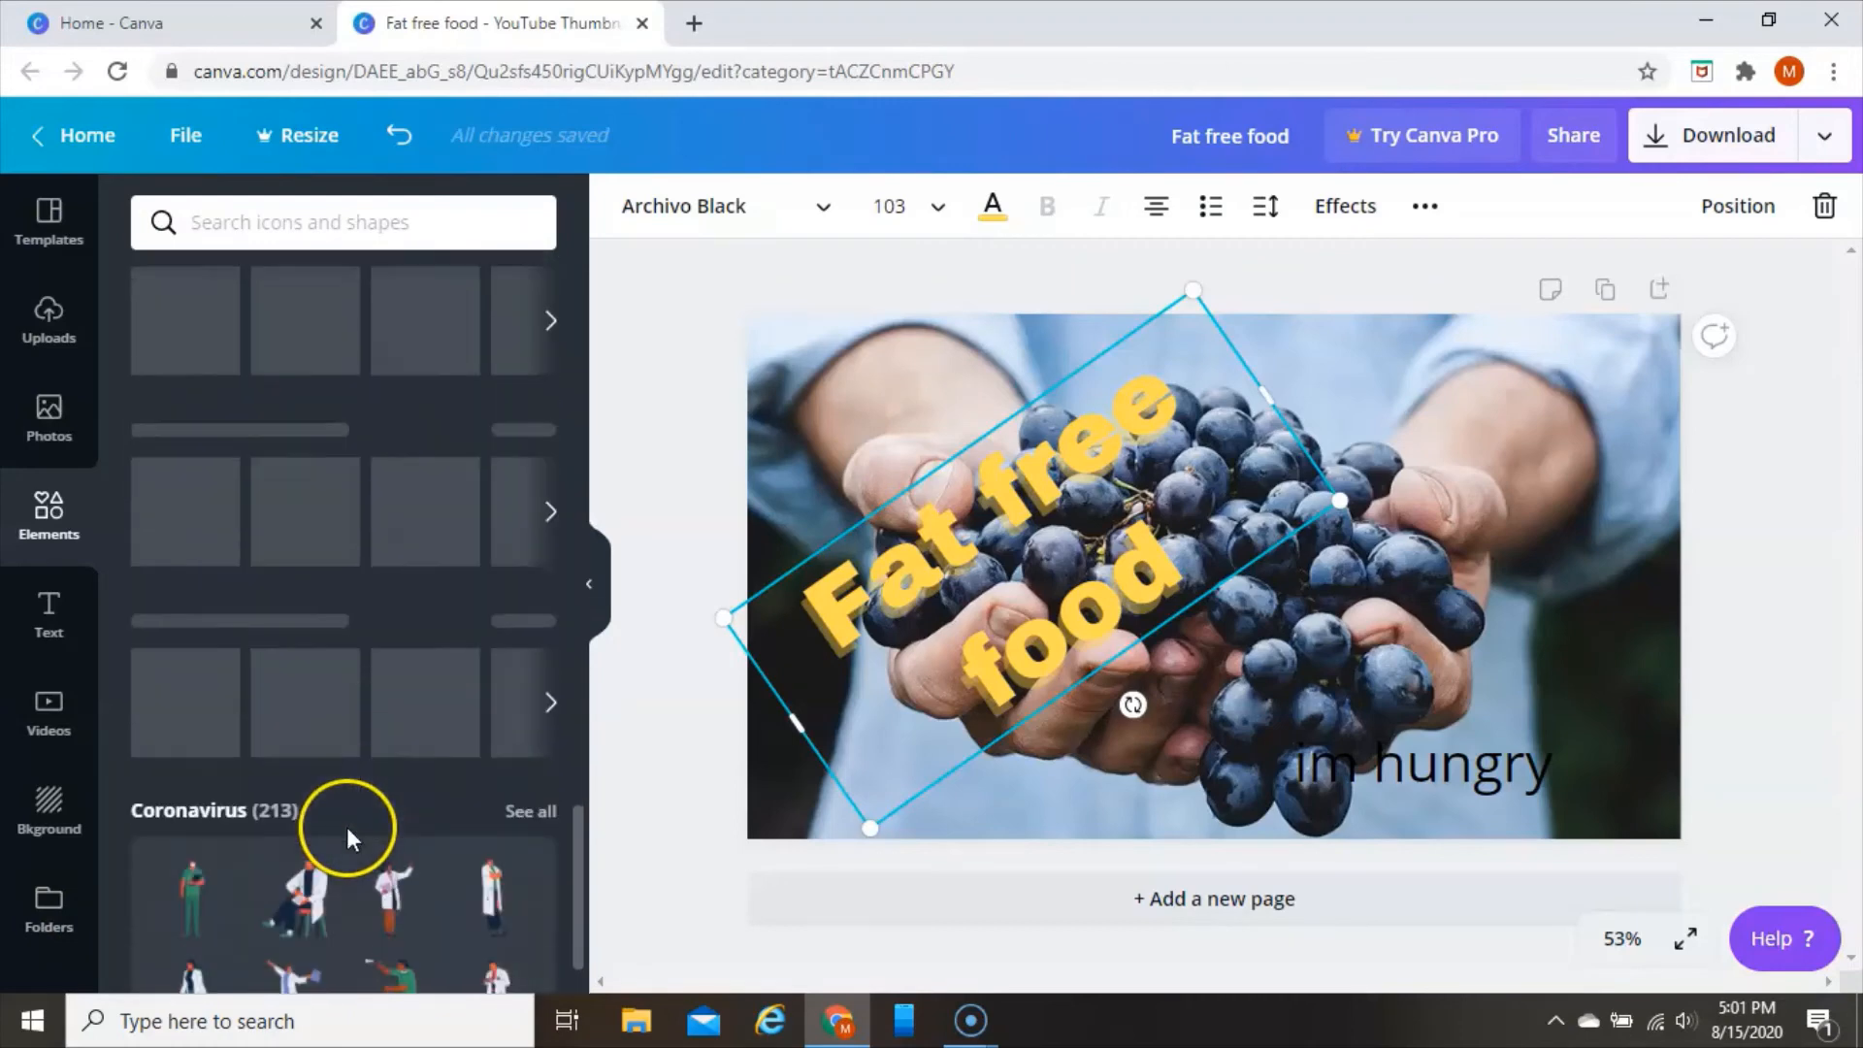
pyautogui.scroll(-10, 347, 833)
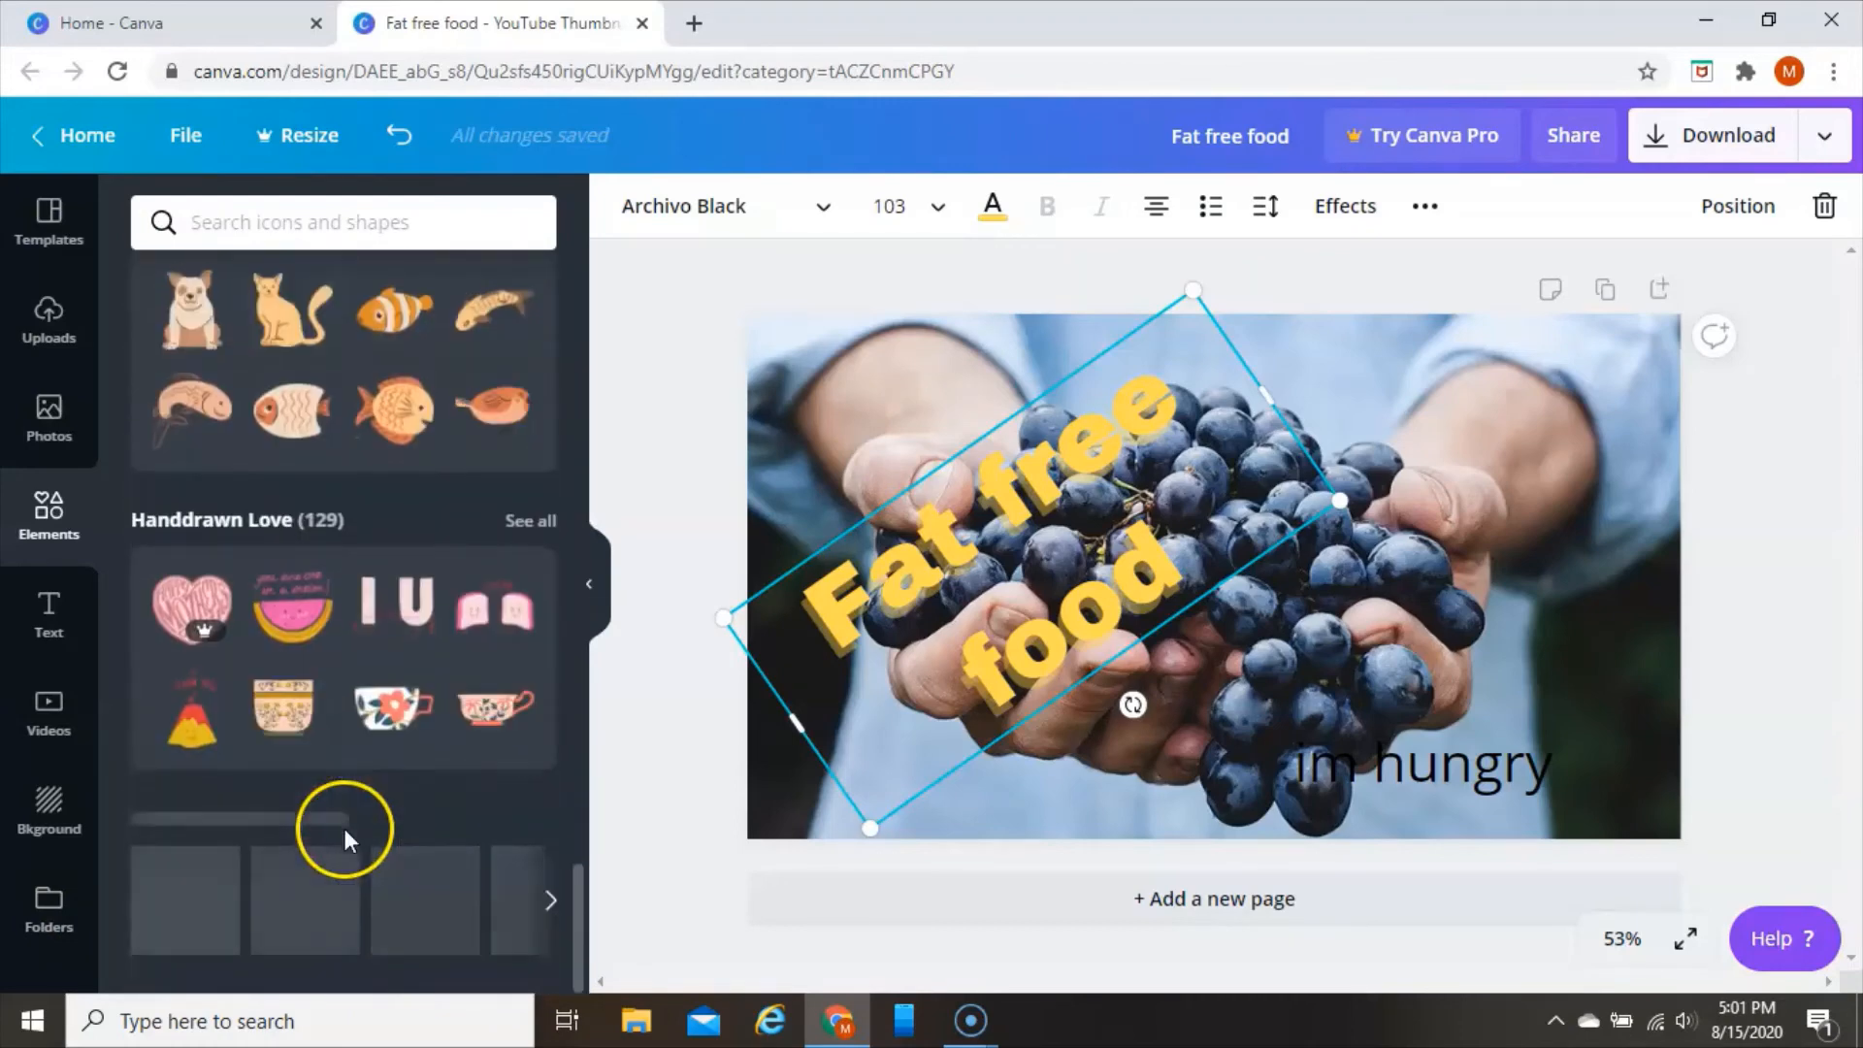
pyautogui.scroll(-6, 407, 864)
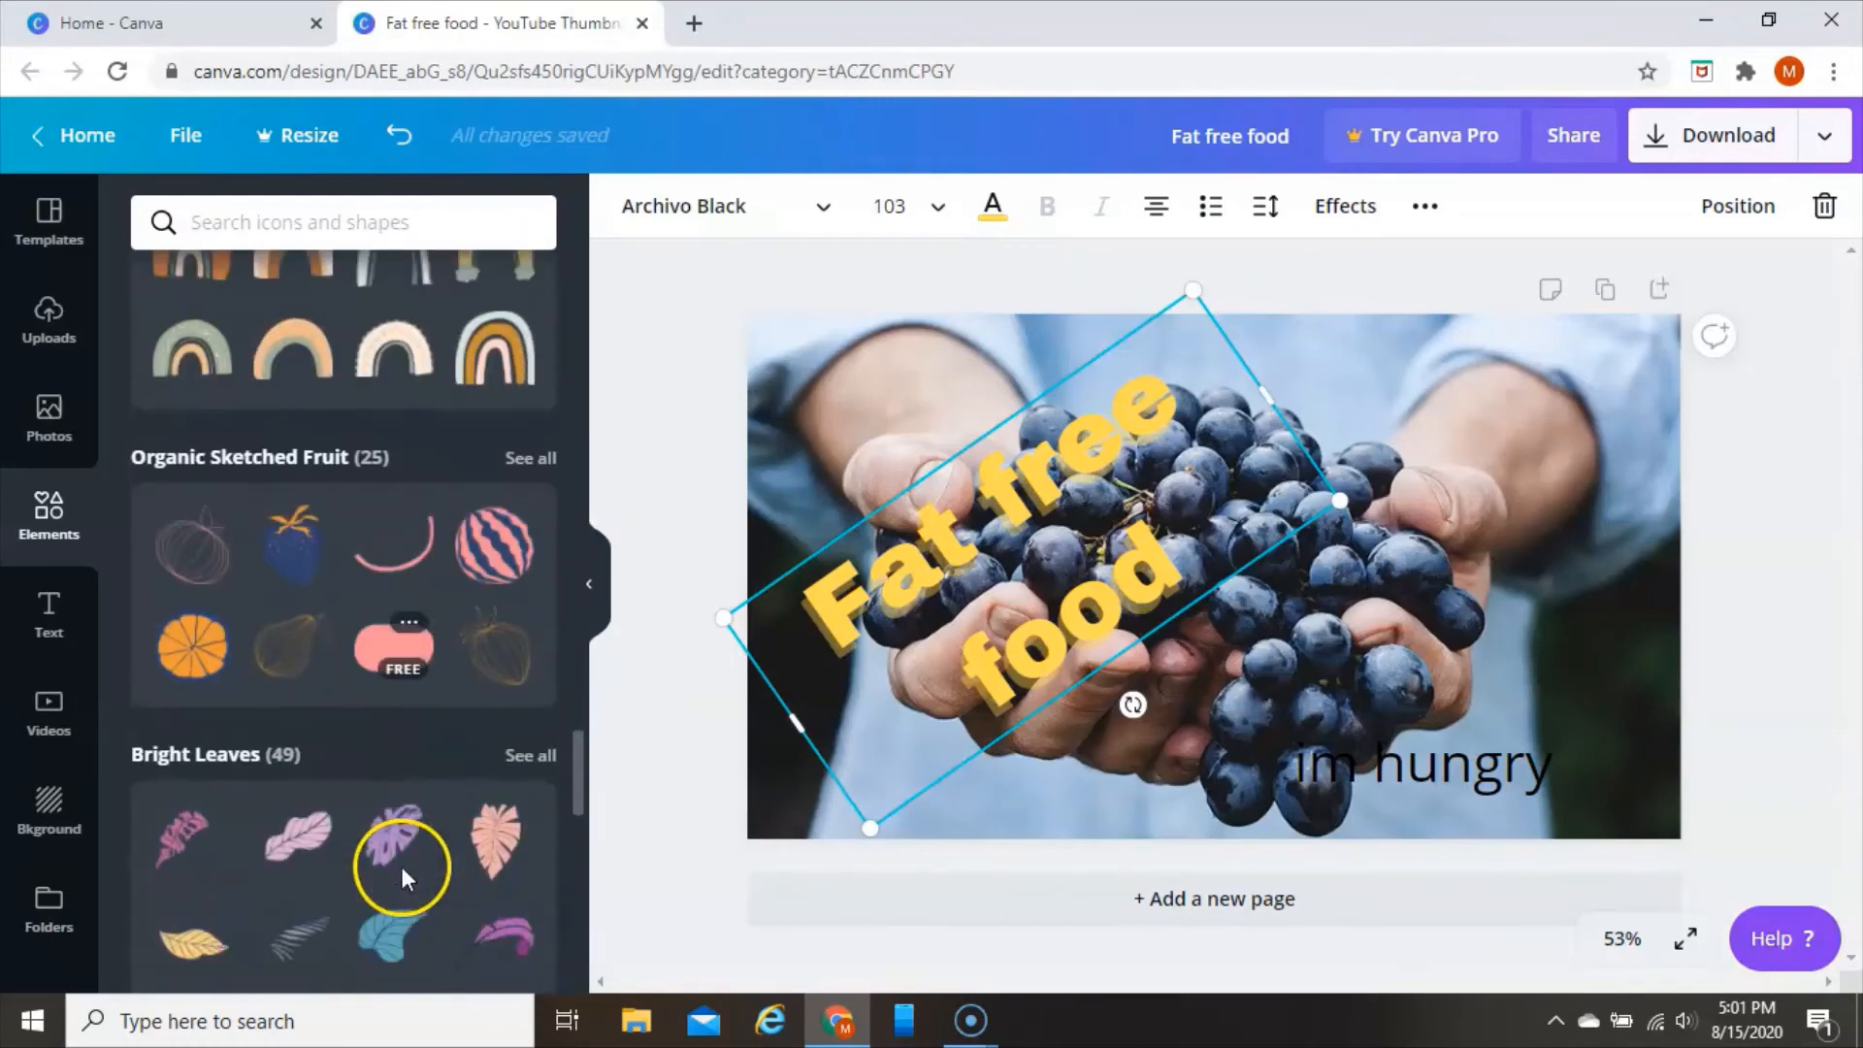
pyautogui.scroll(-15, 402, 865)
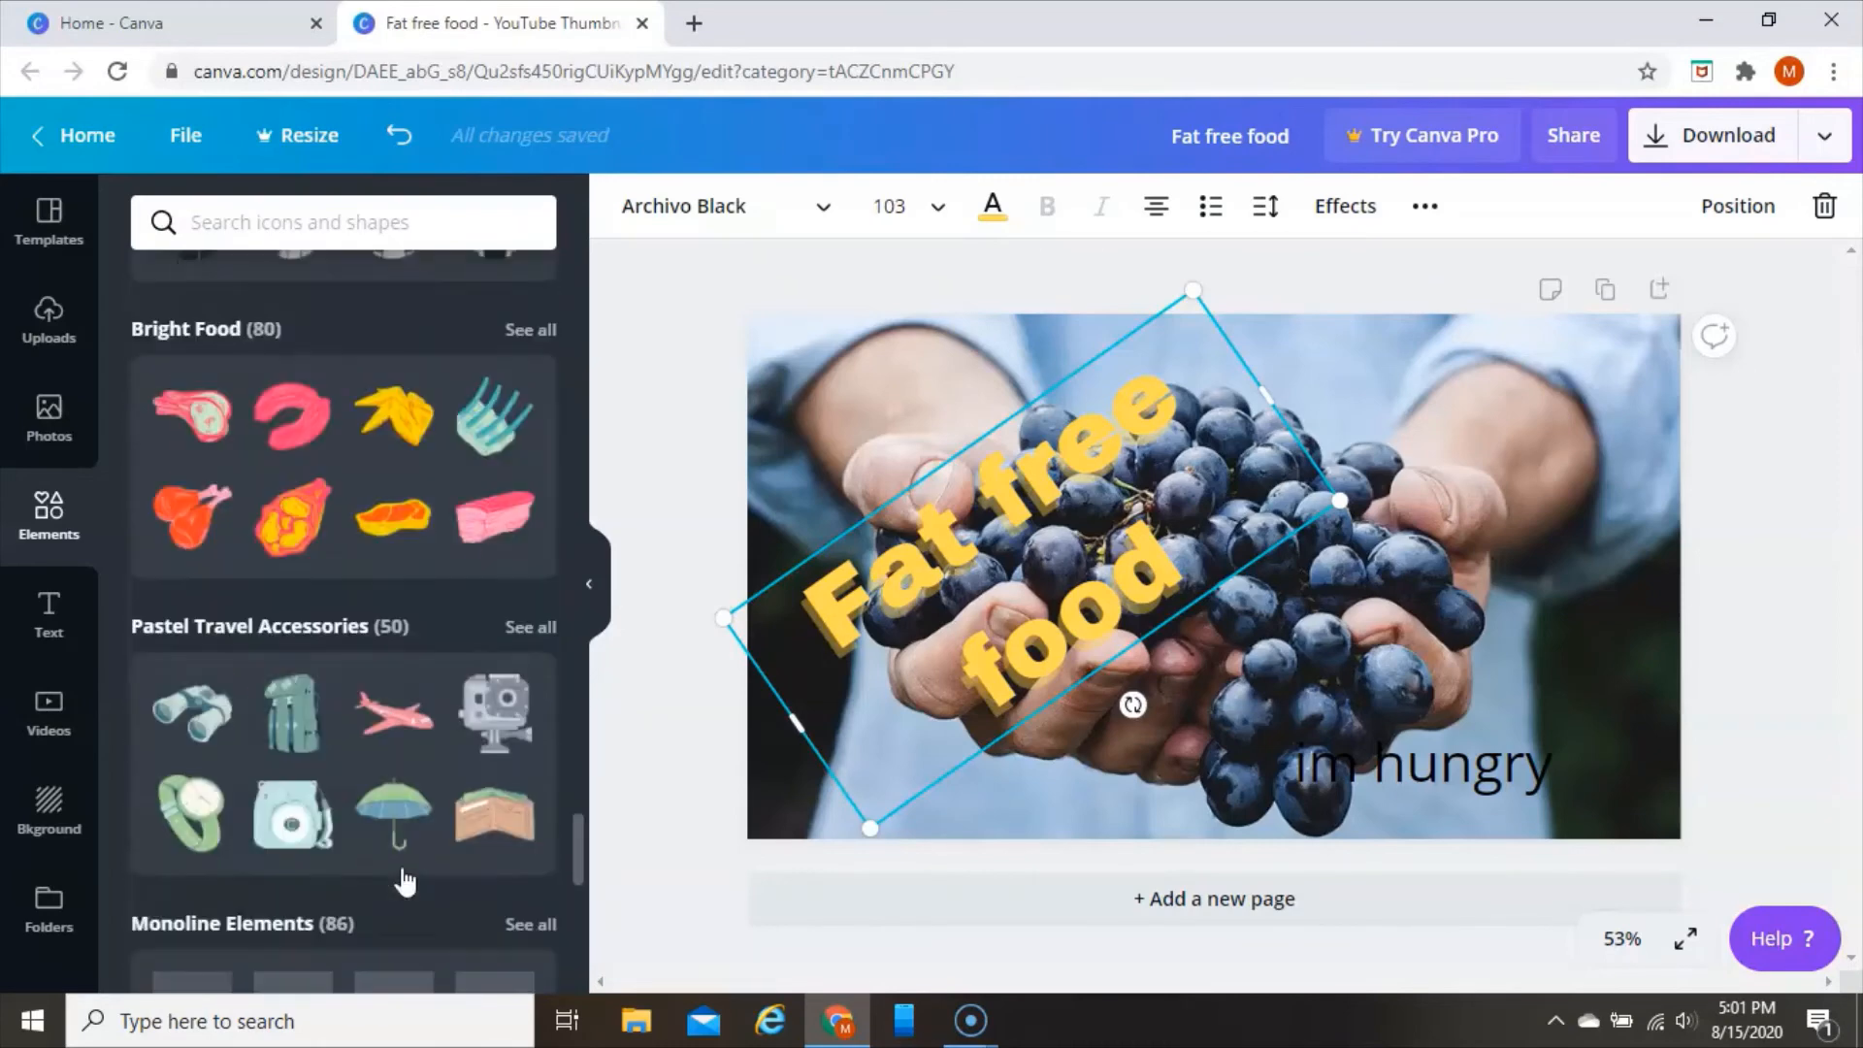
pyautogui.scroll(-8, 406, 878)
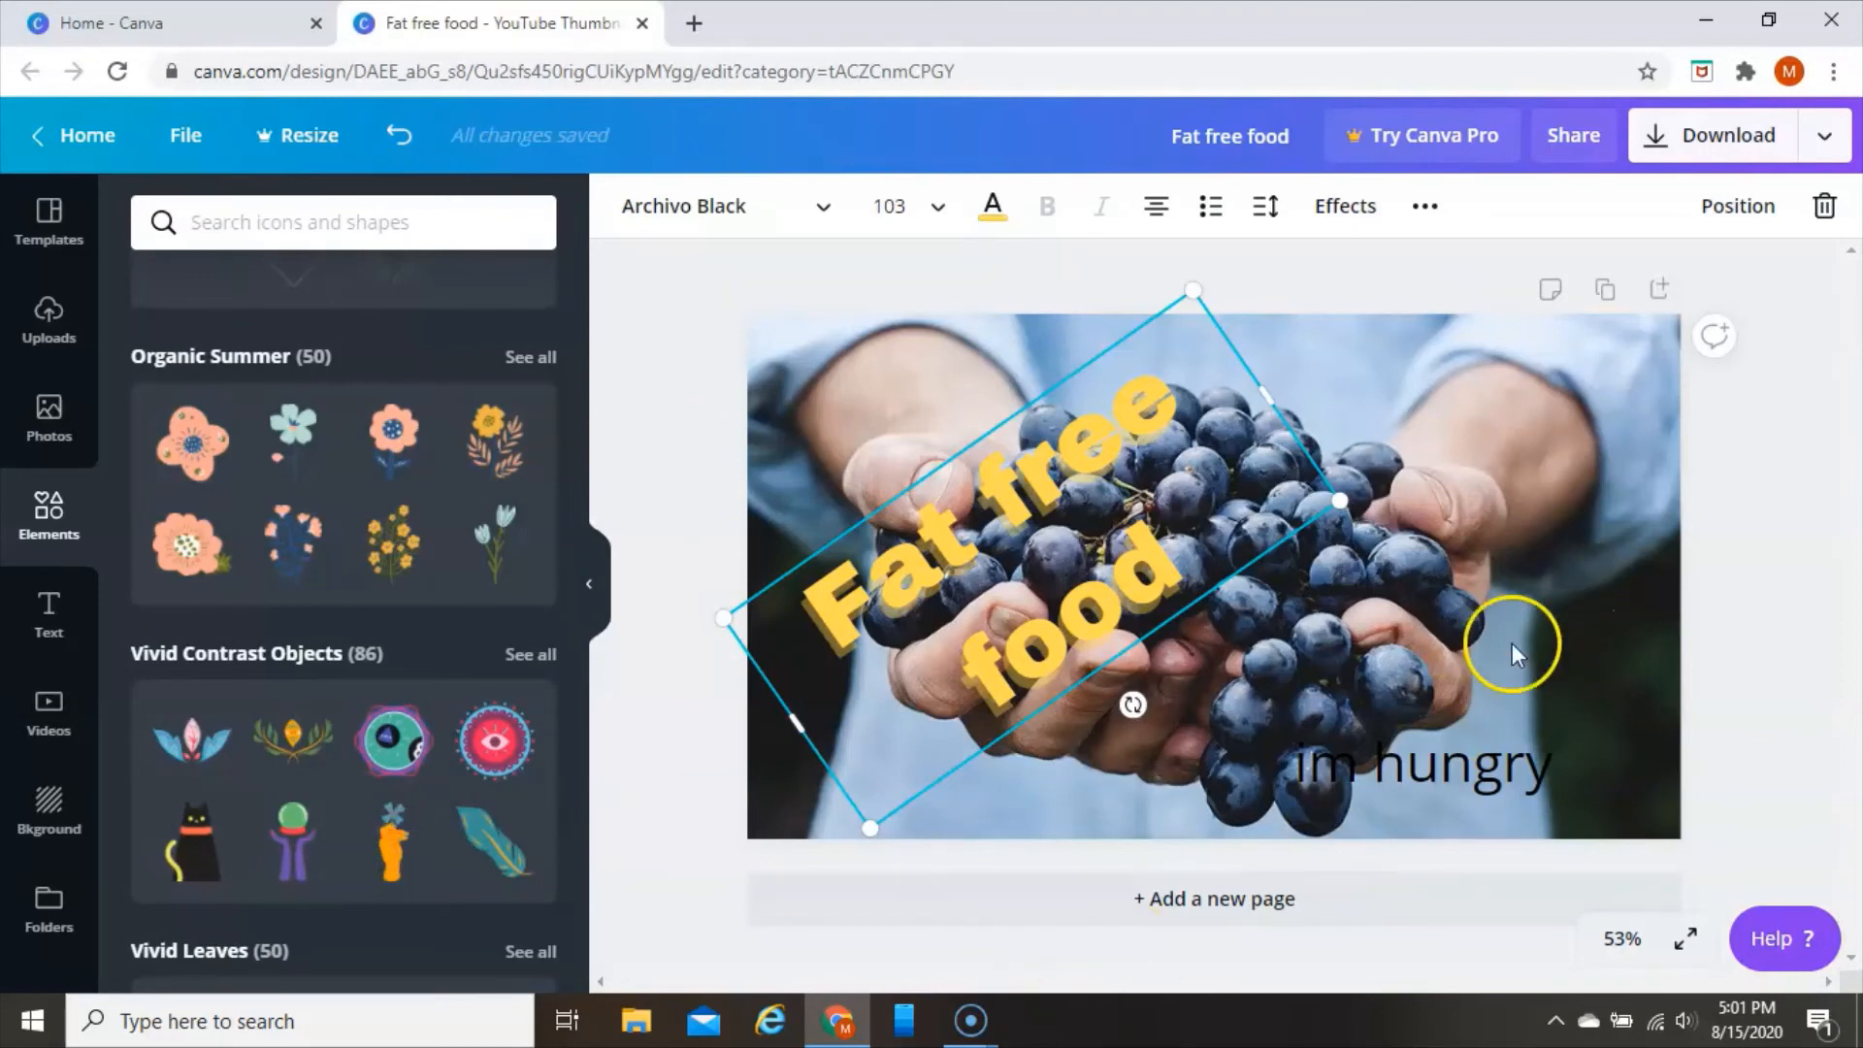
# Change the colour of the "im hungry" text to the yellow already used in the design
pyautogui.click(1409, 802)
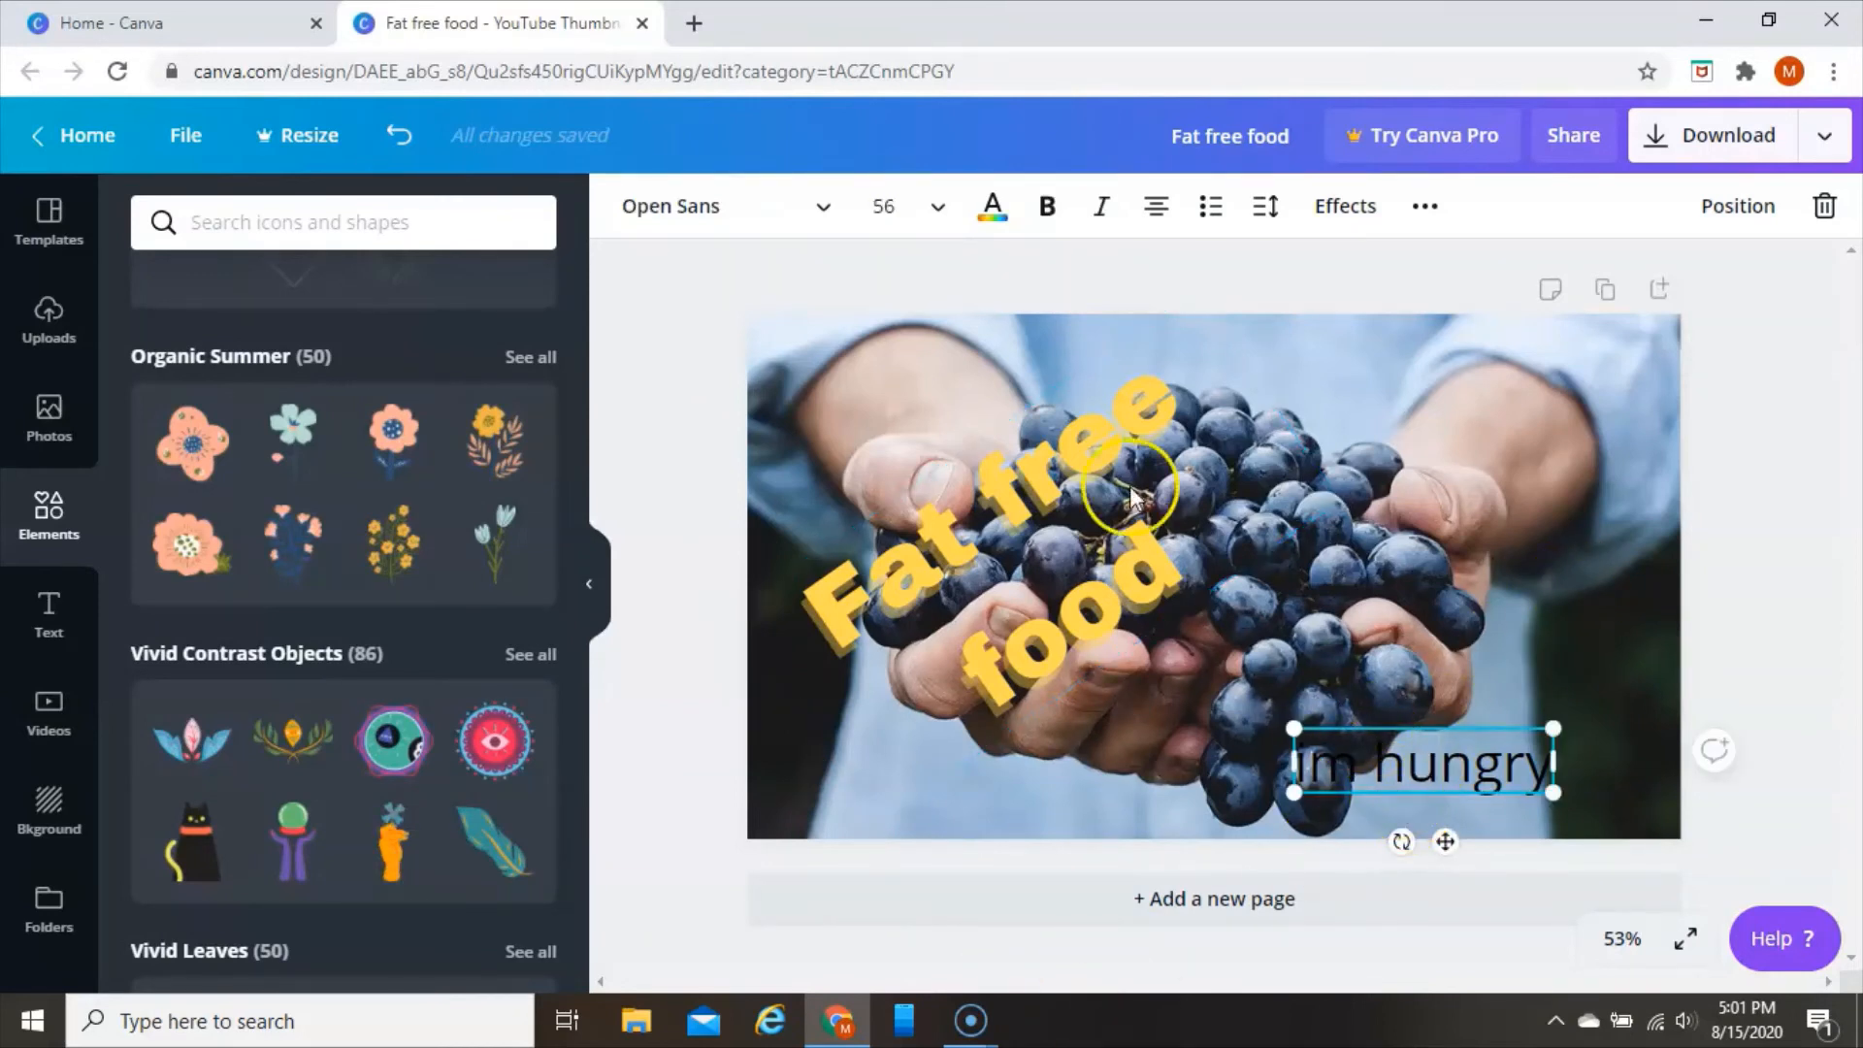
pyautogui.click(992, 208)
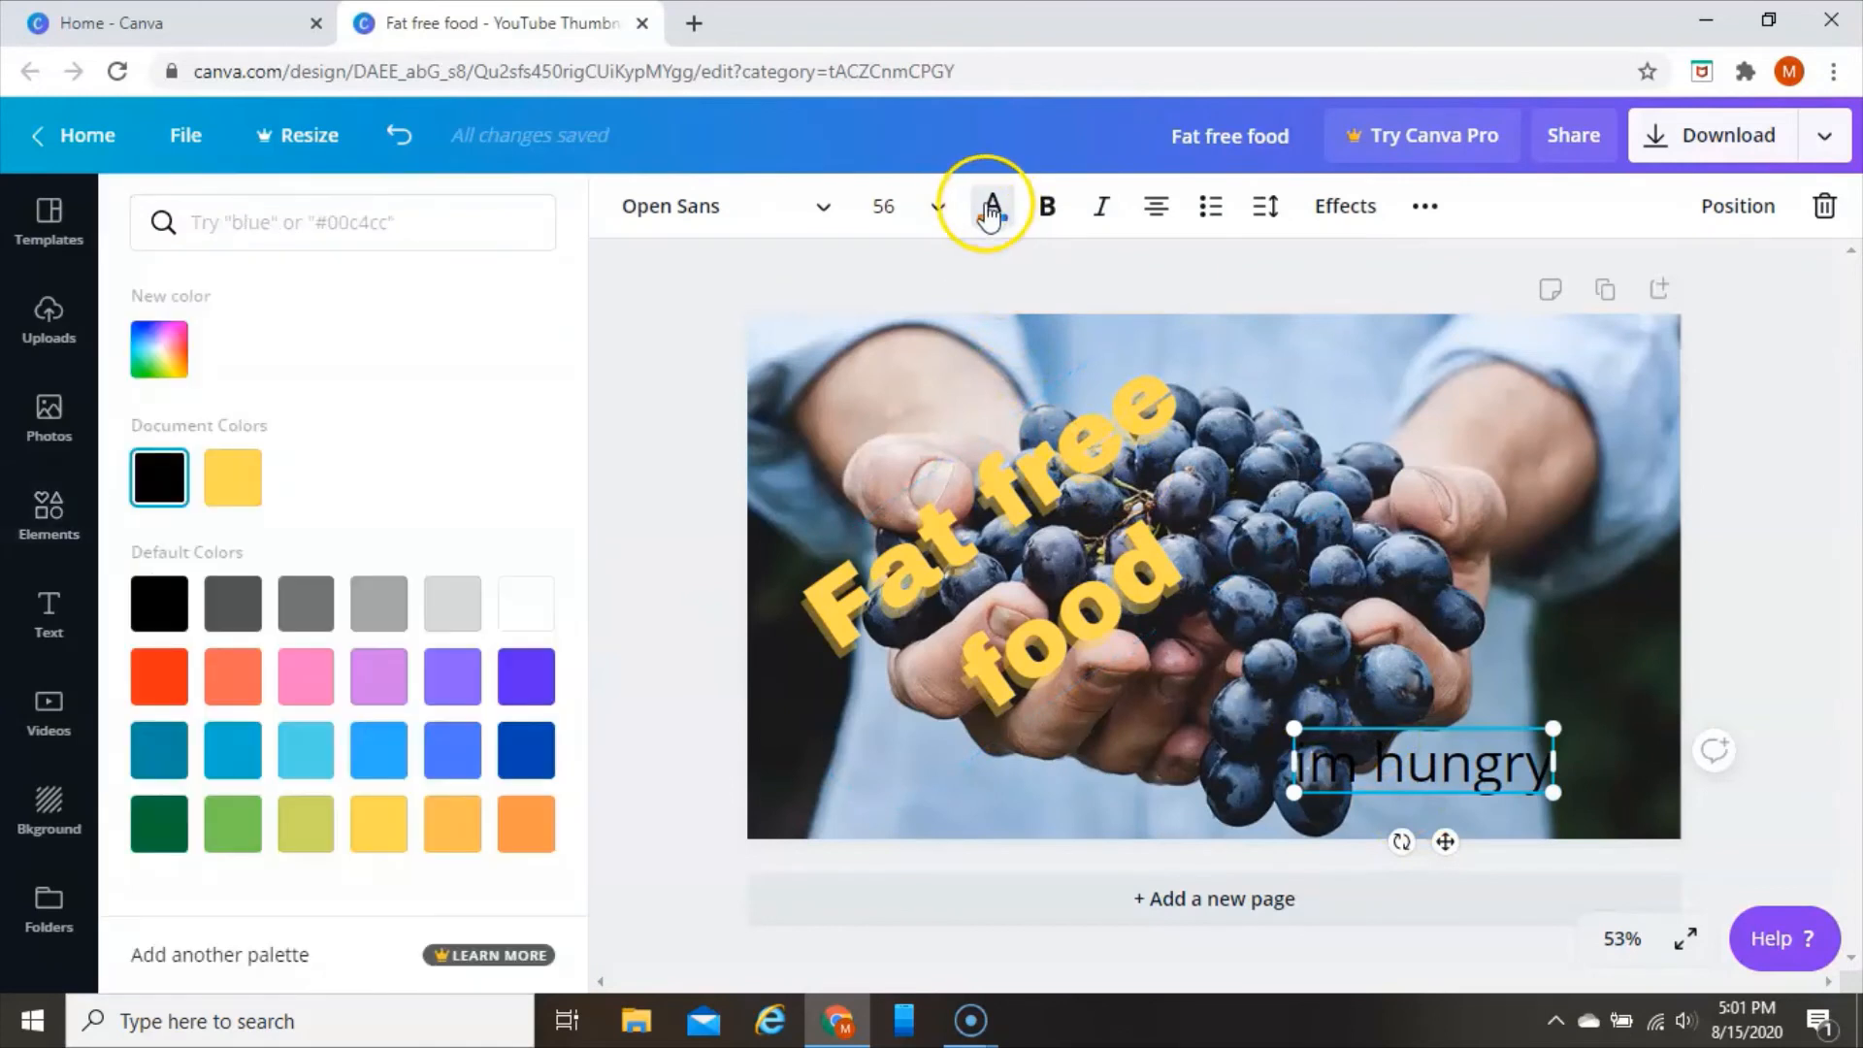
pyautogui.click(233, 476)
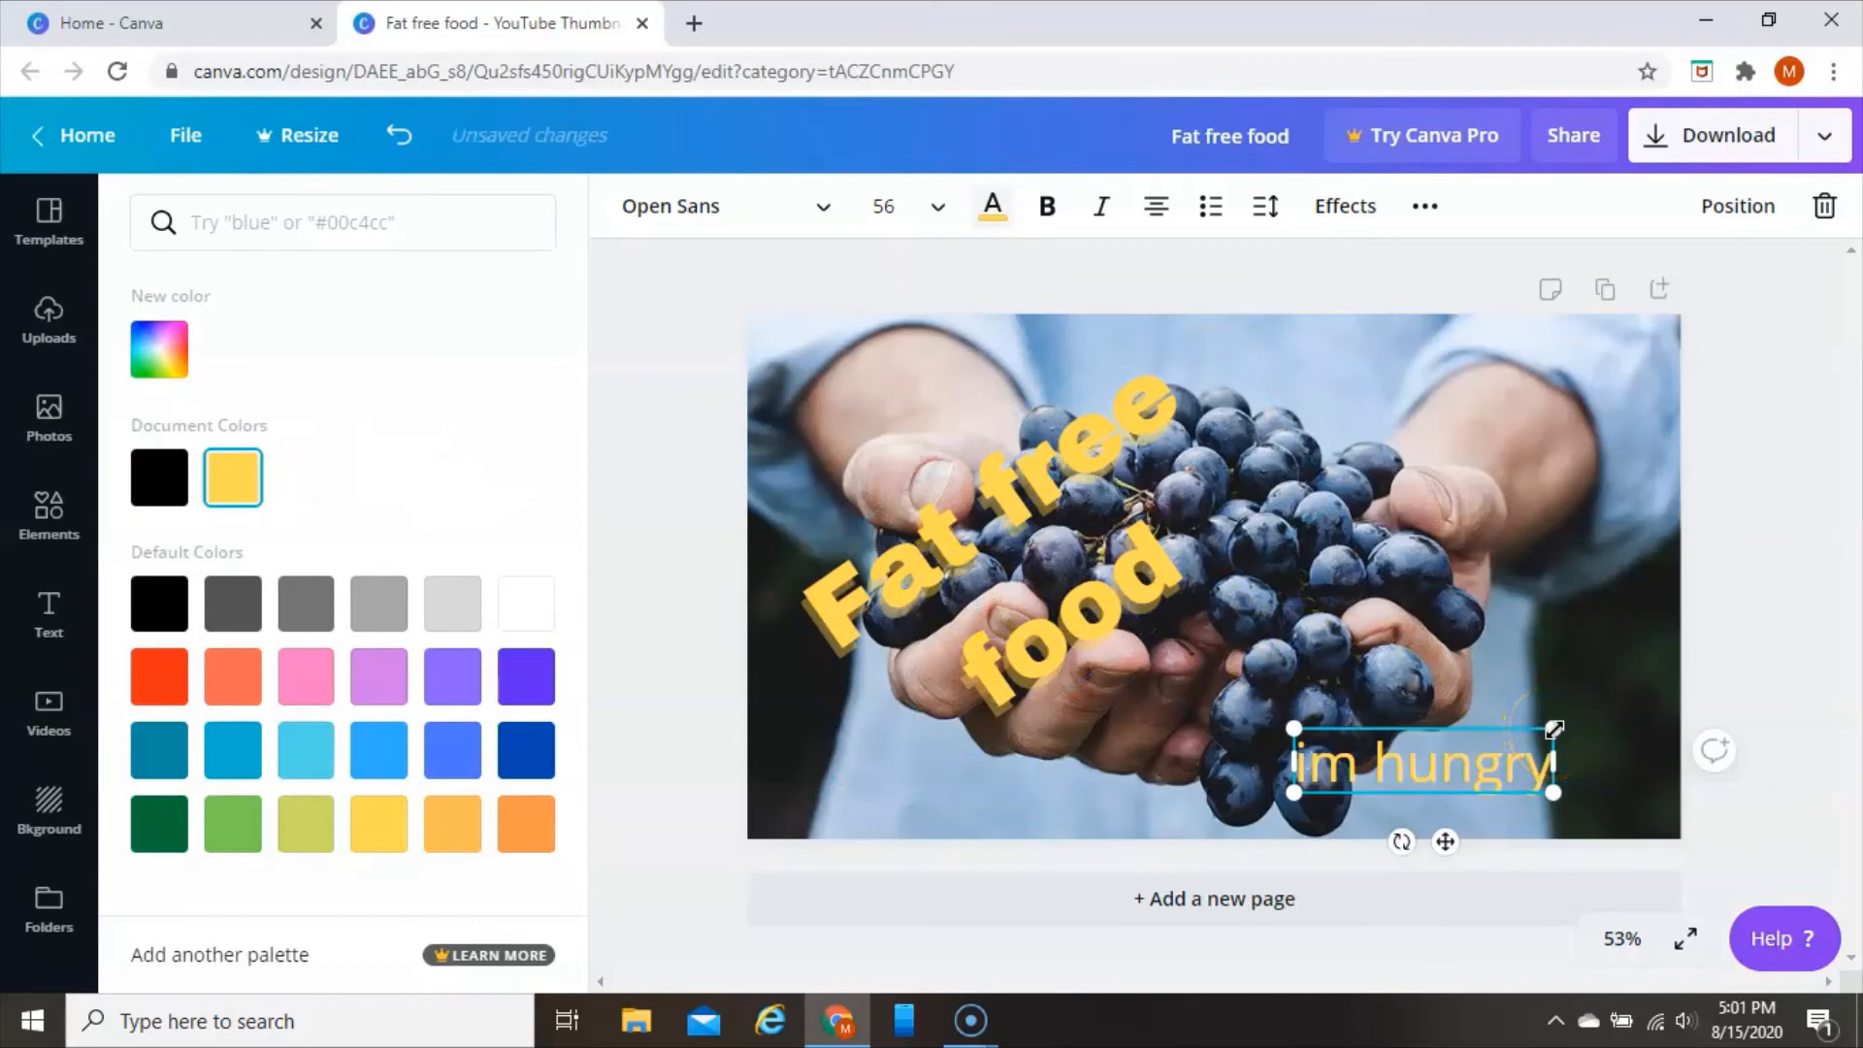
# Enlarge the "im hungry" text to about size 109 and position it across the thumbnail's lower-right area
pyautogui.moveTo(1553, 729); pyautogui.dragTo(1686, 619)
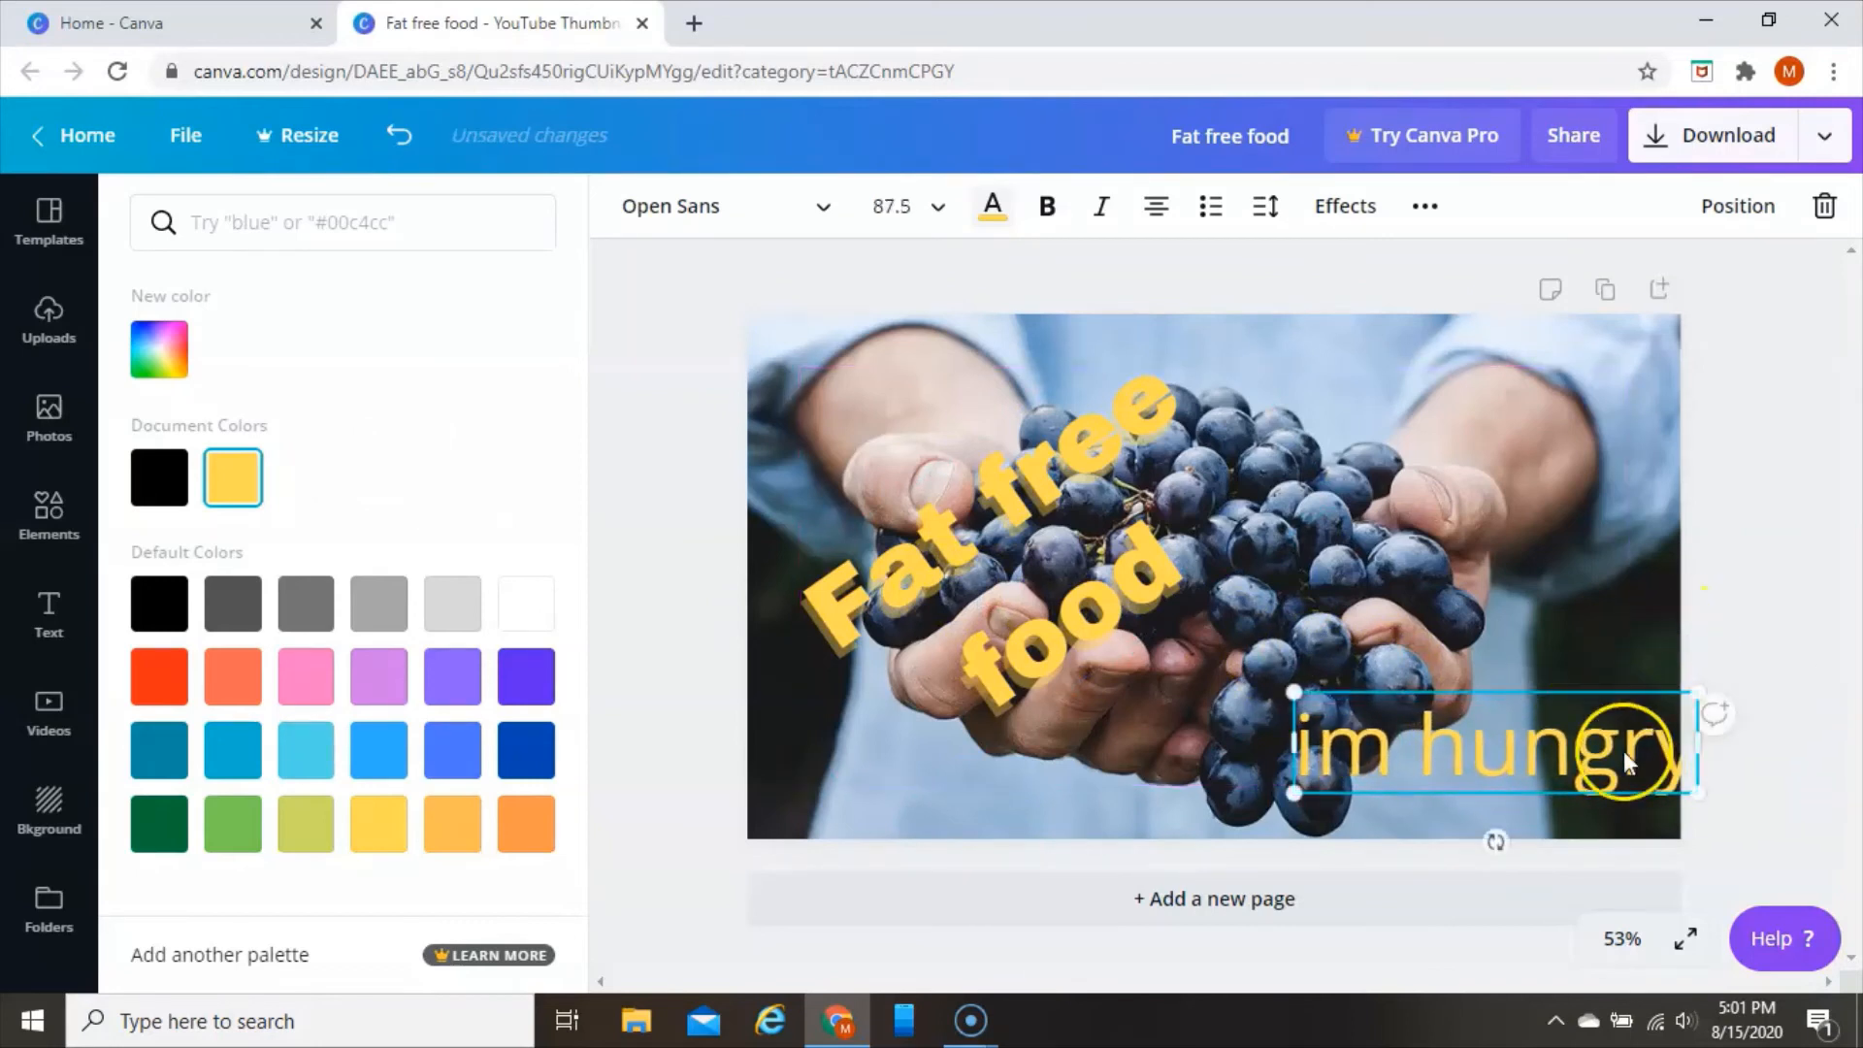
pyautogui.moveTo(1631, 762); pyautogui.dragTo(1473, 757)
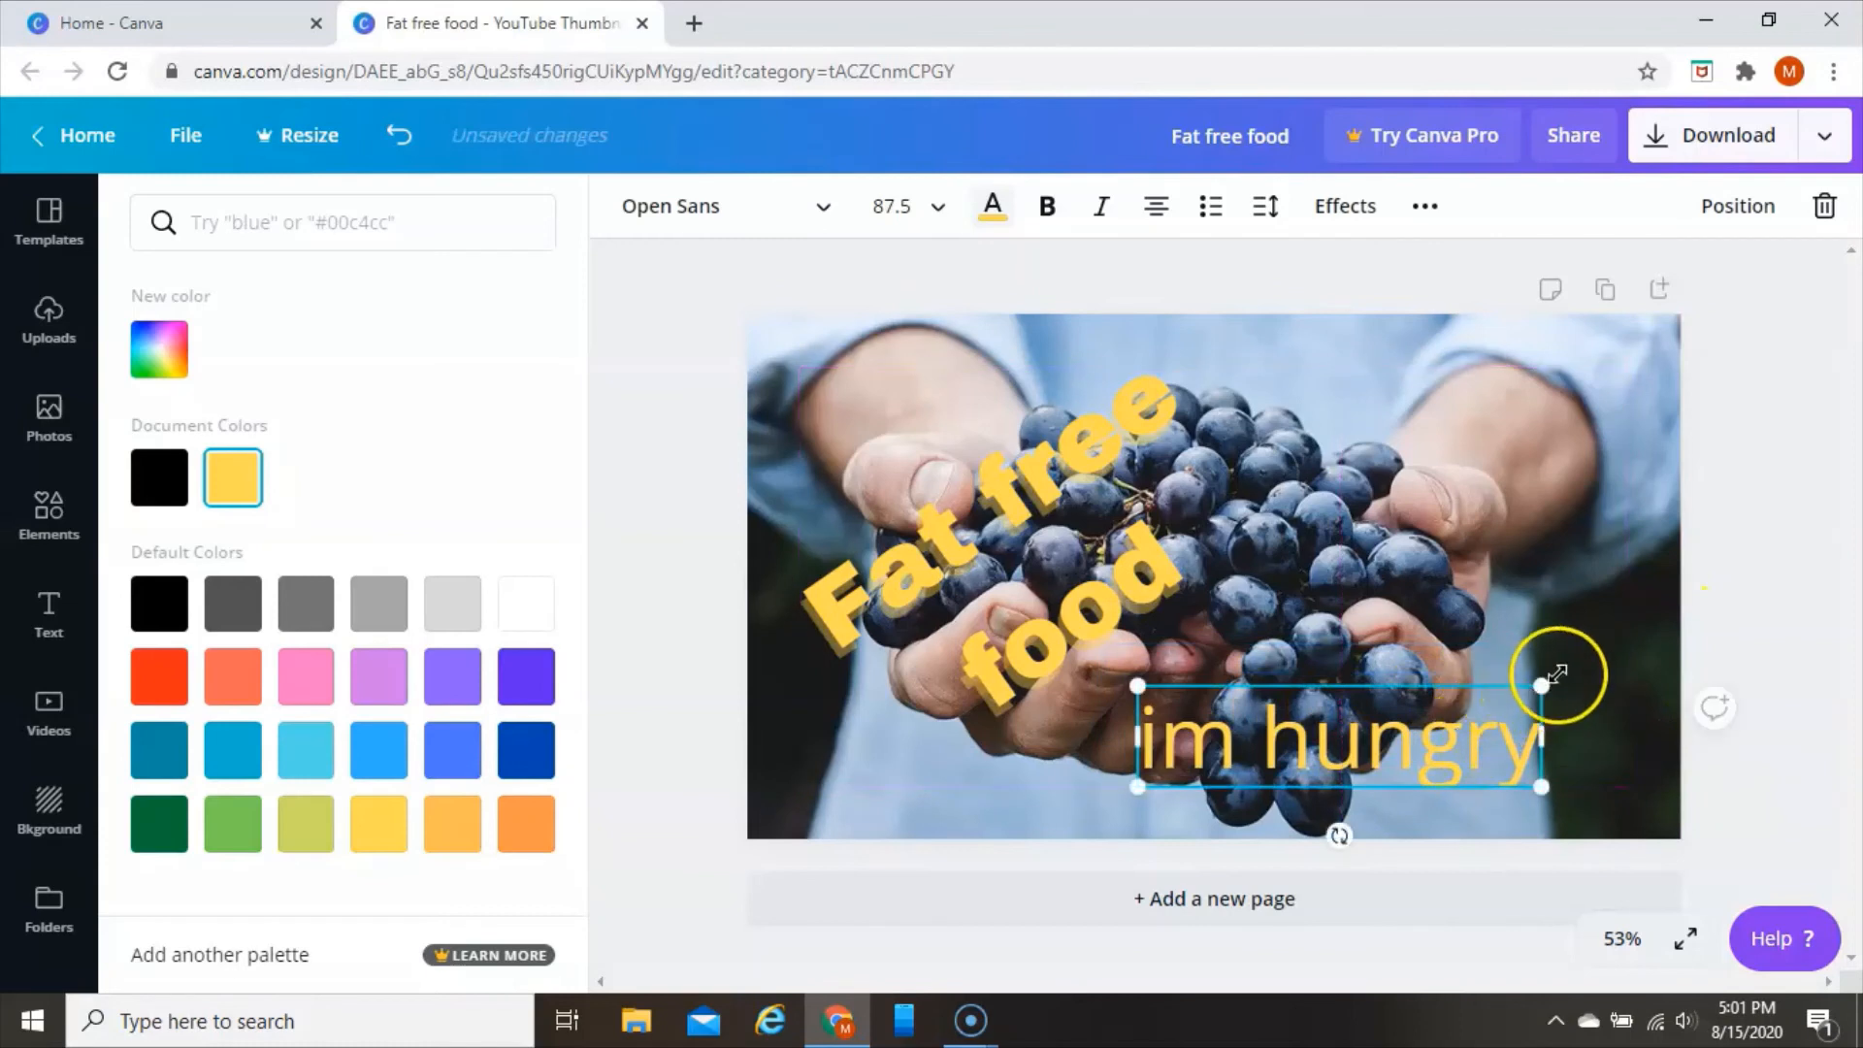
pyautogui.moveTo(1557, 675); pyautogui.dragTo(1476, 753)
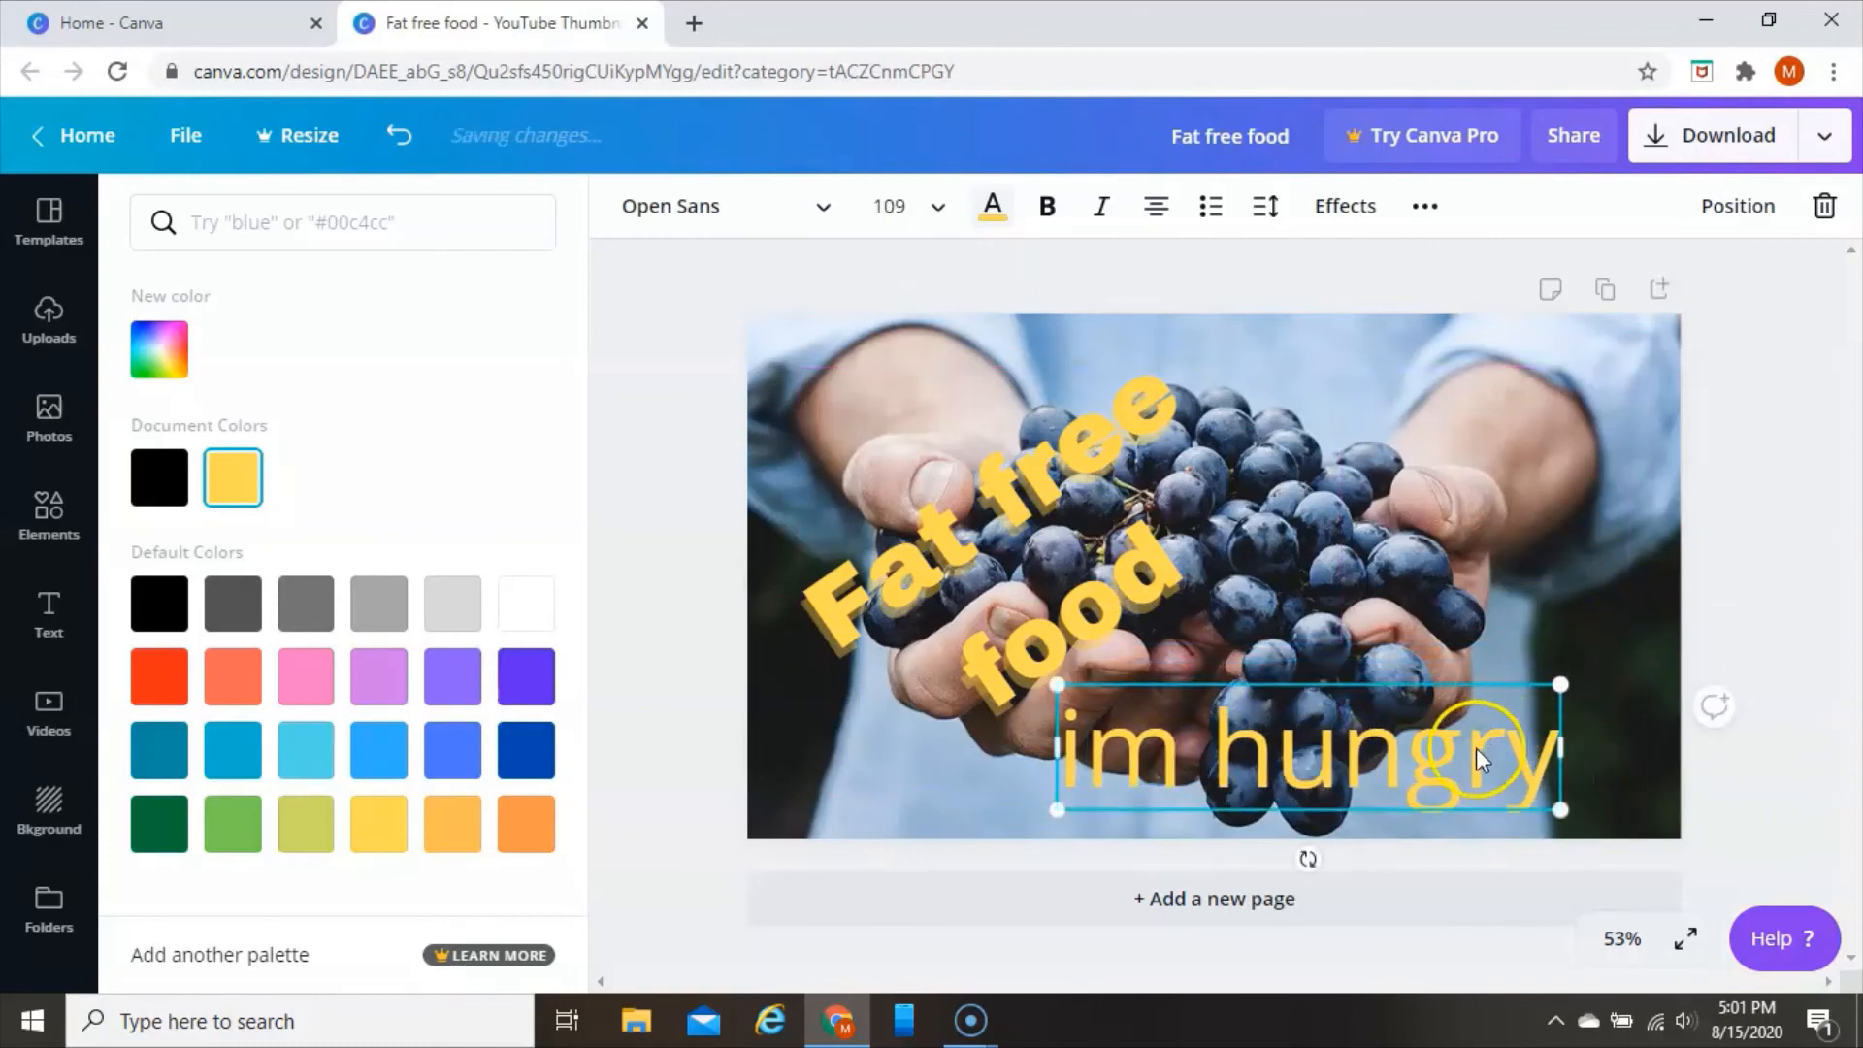
pyautogui.moveTo(1474, 755); pyautogui.dragTo(1518, 733)
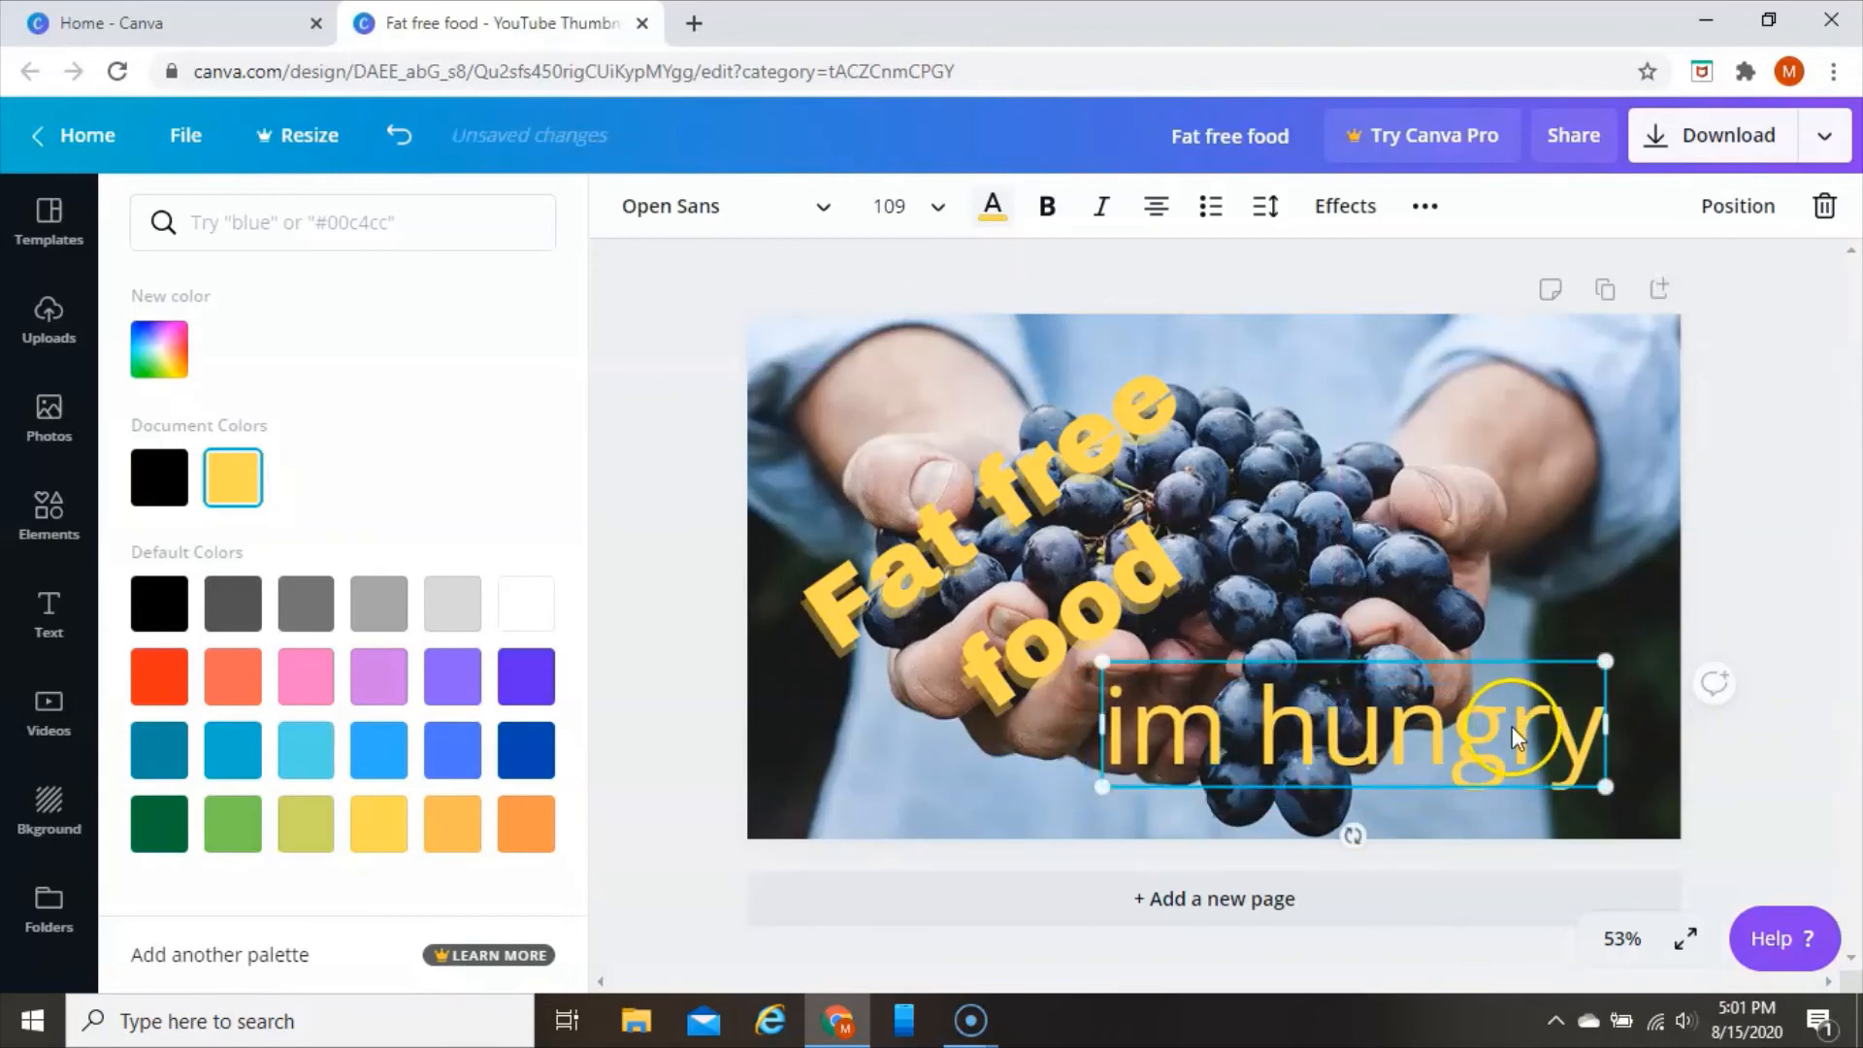
# Make the "im hungry" text bold, try the Splice and Echo effects on it, and settle on Neon
pyautogui.click(1050, 207)
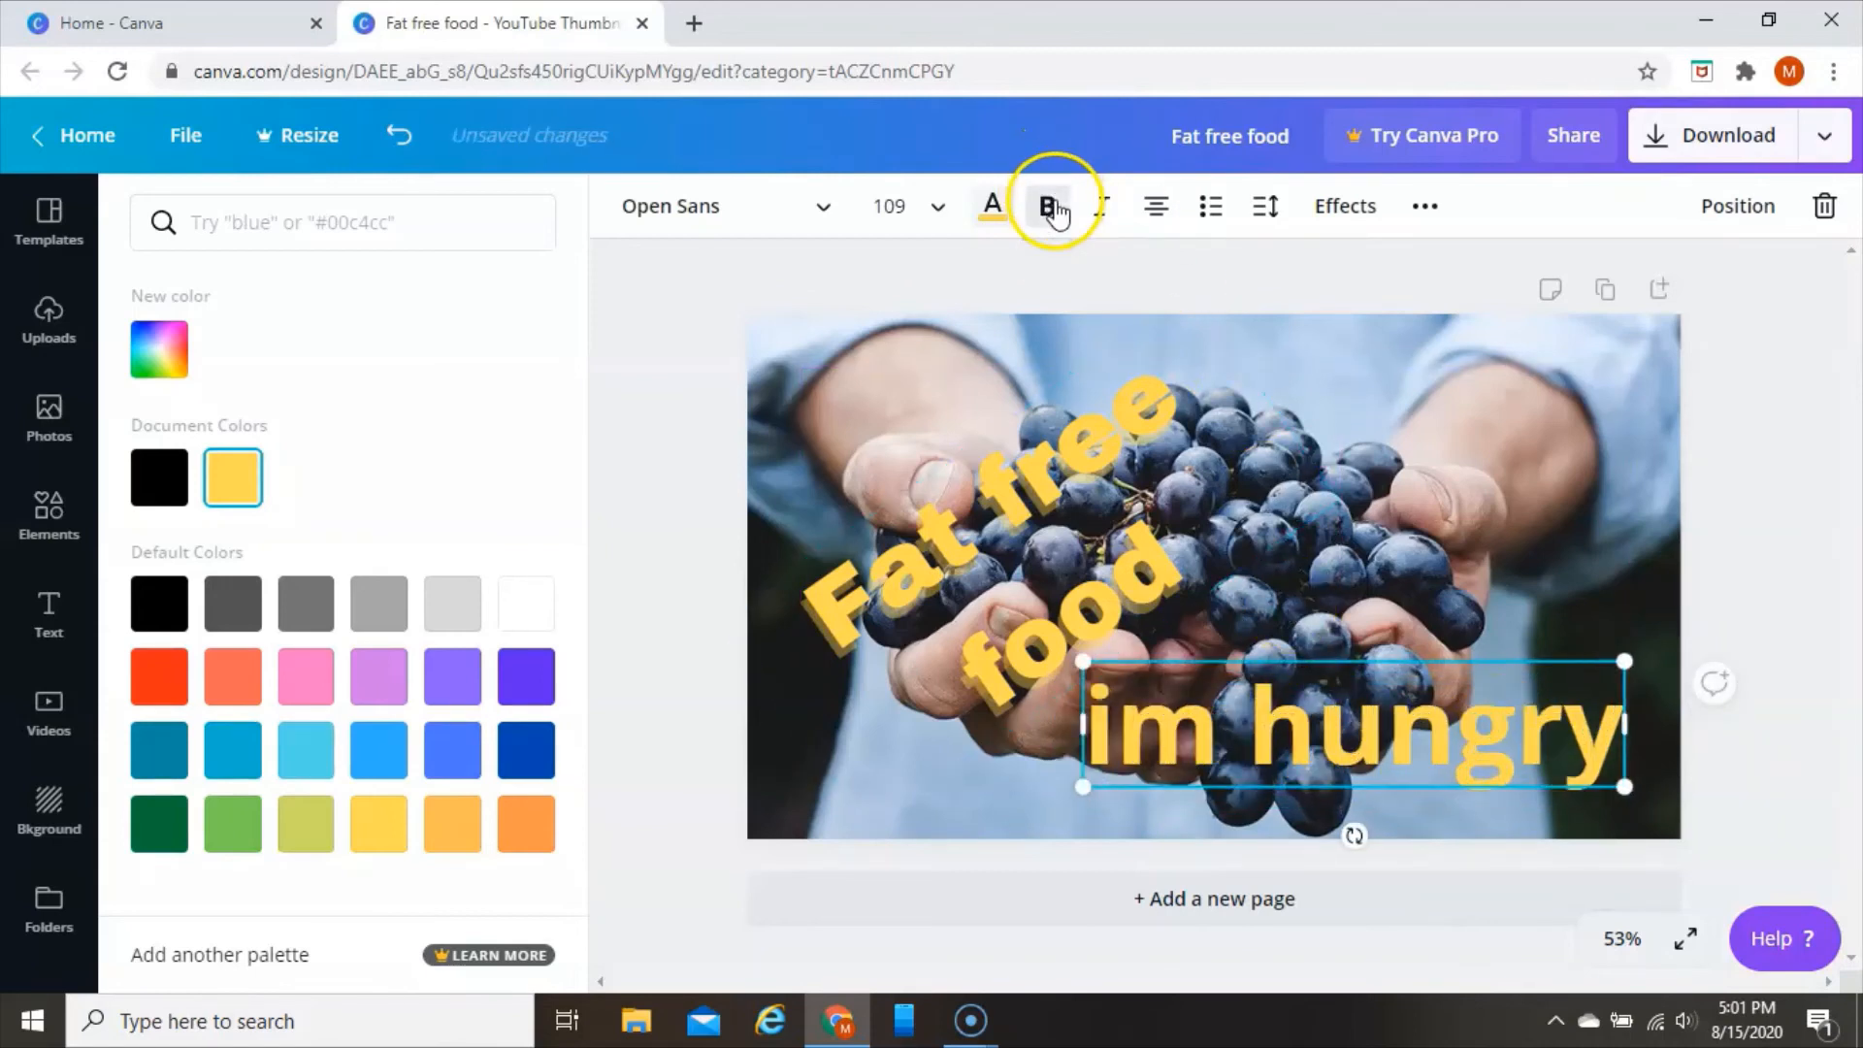
pyautogui.click(1344, 205)
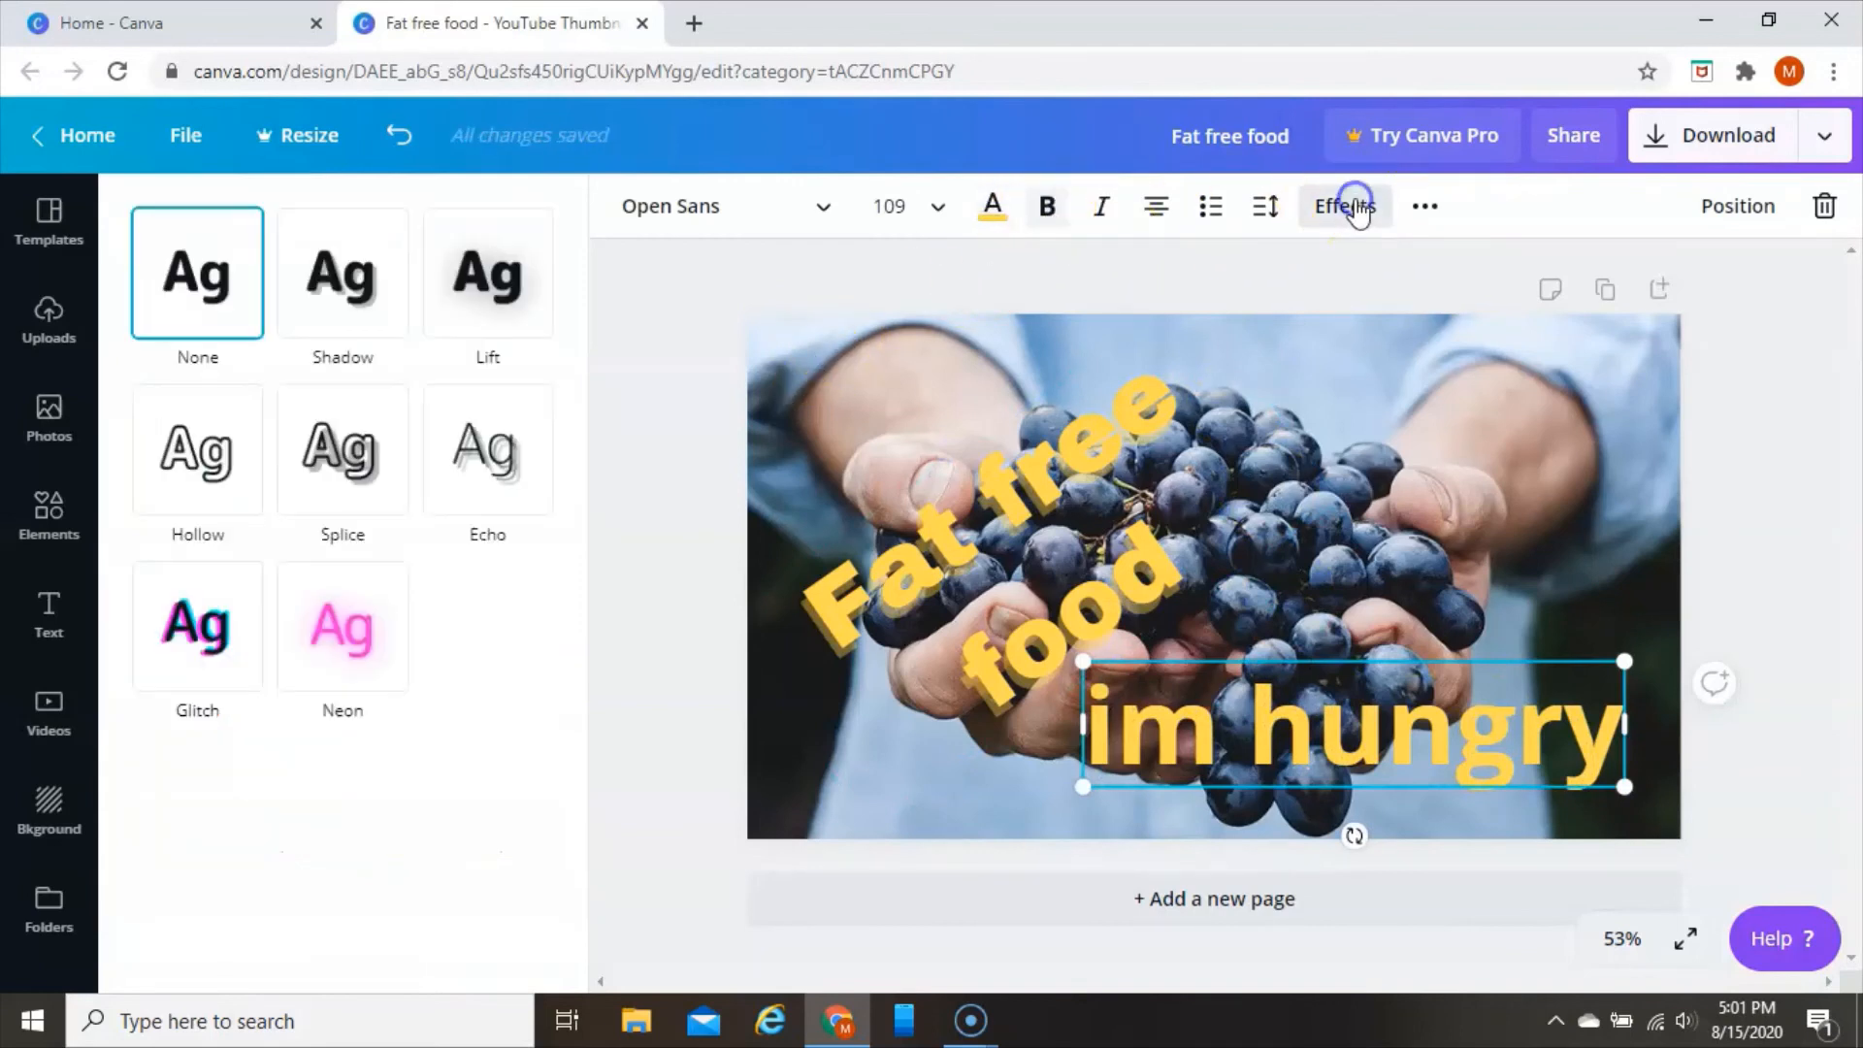
pyautogui.click(328, 483)
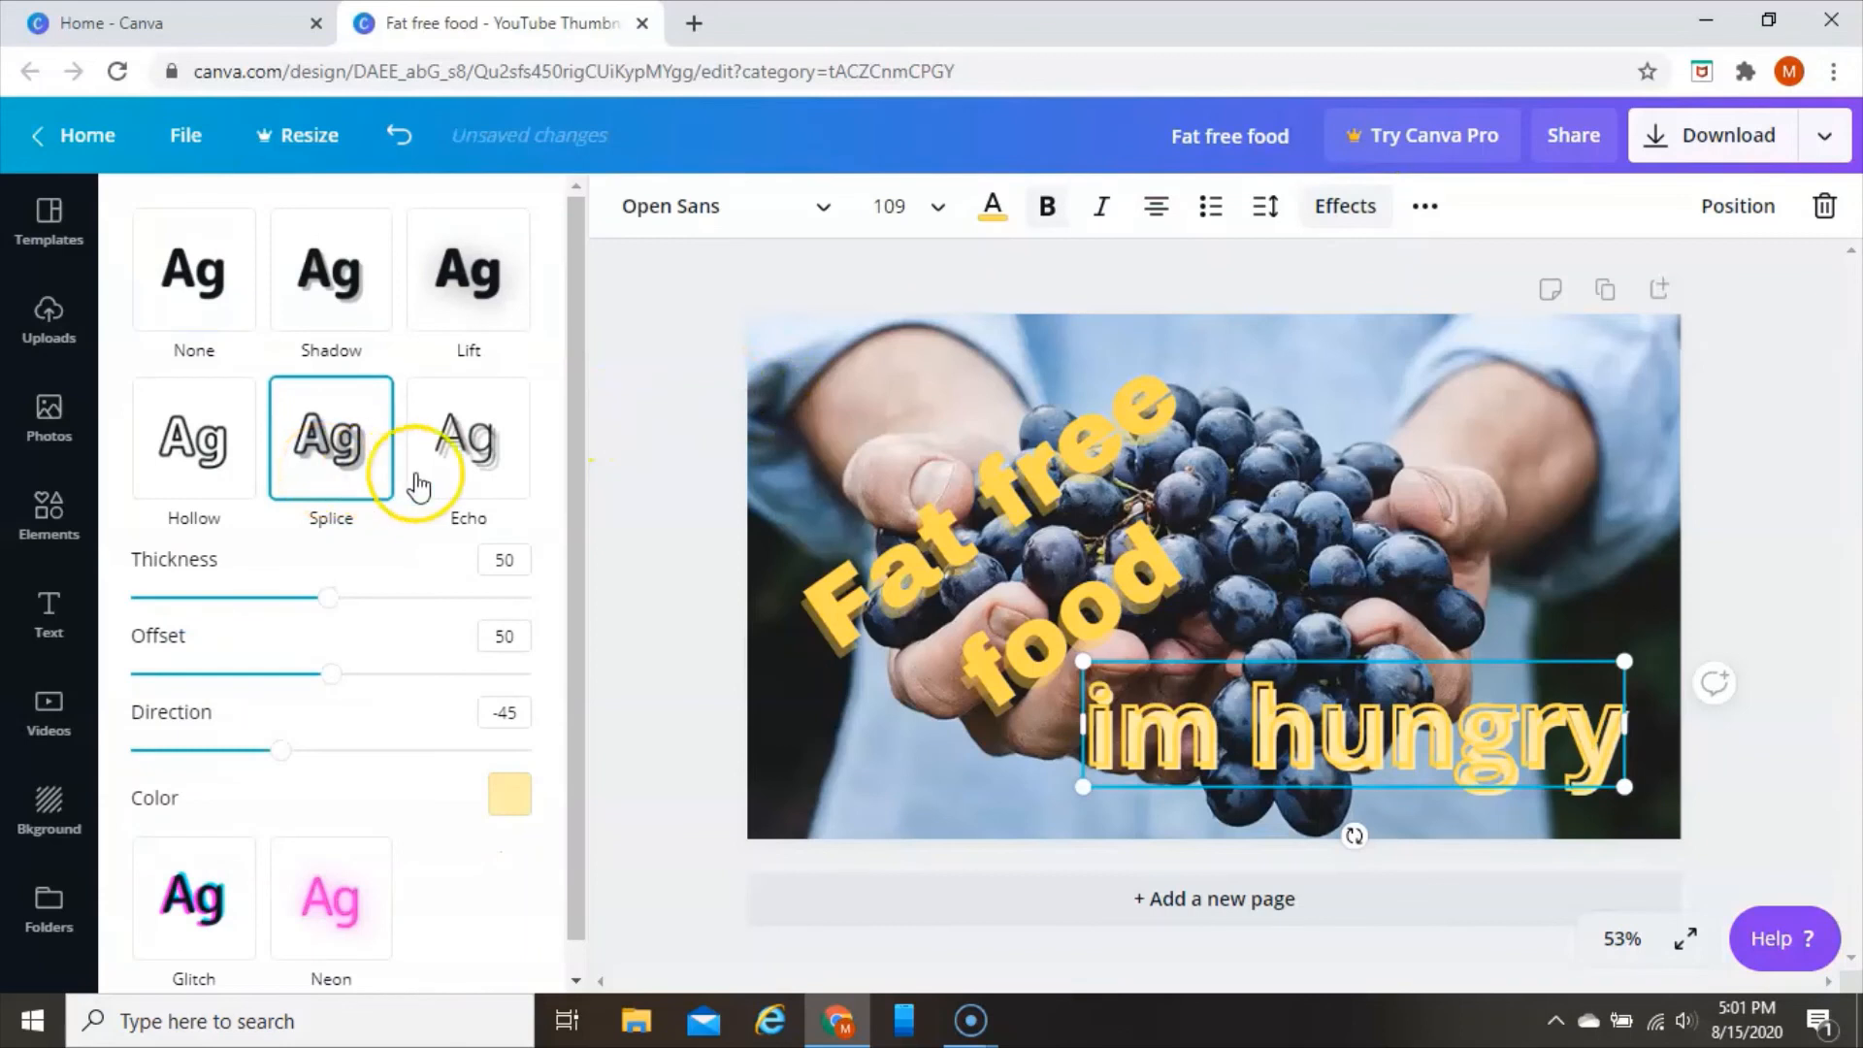
pyautogui.click(465, 442)
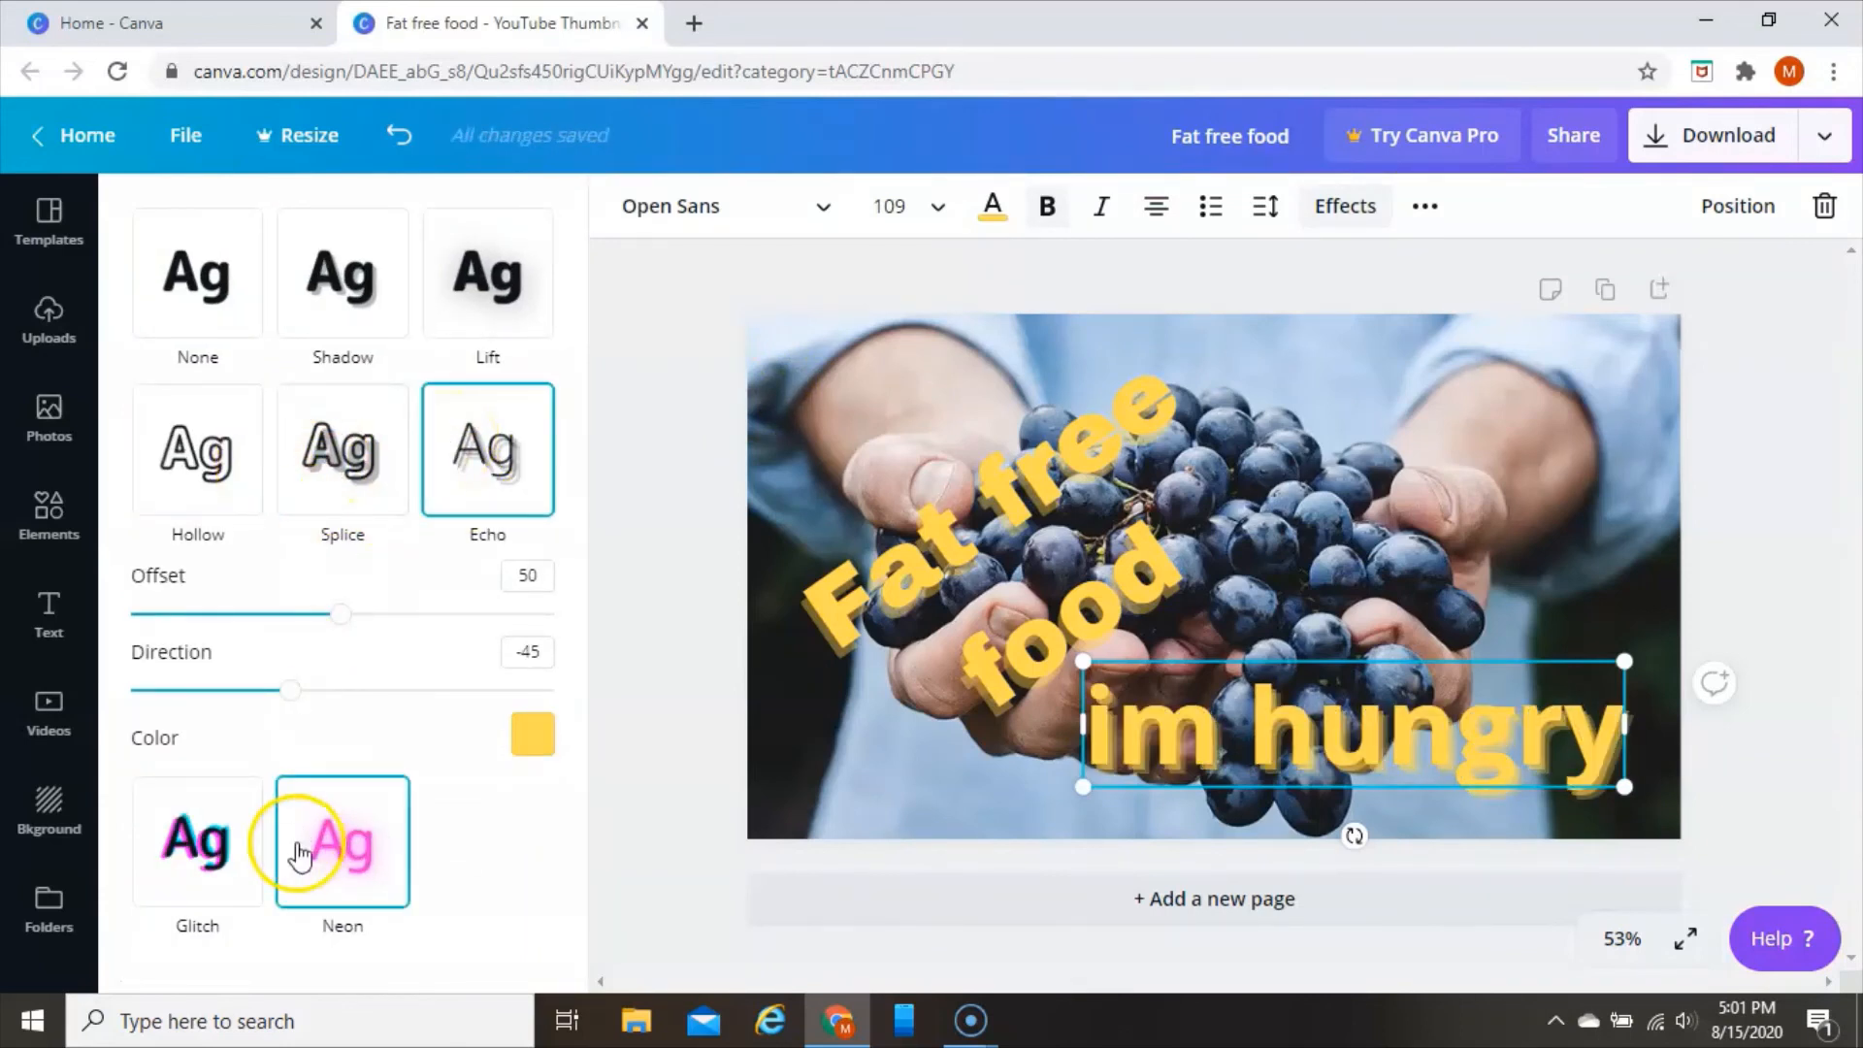
pyautogui.click(359, 860)
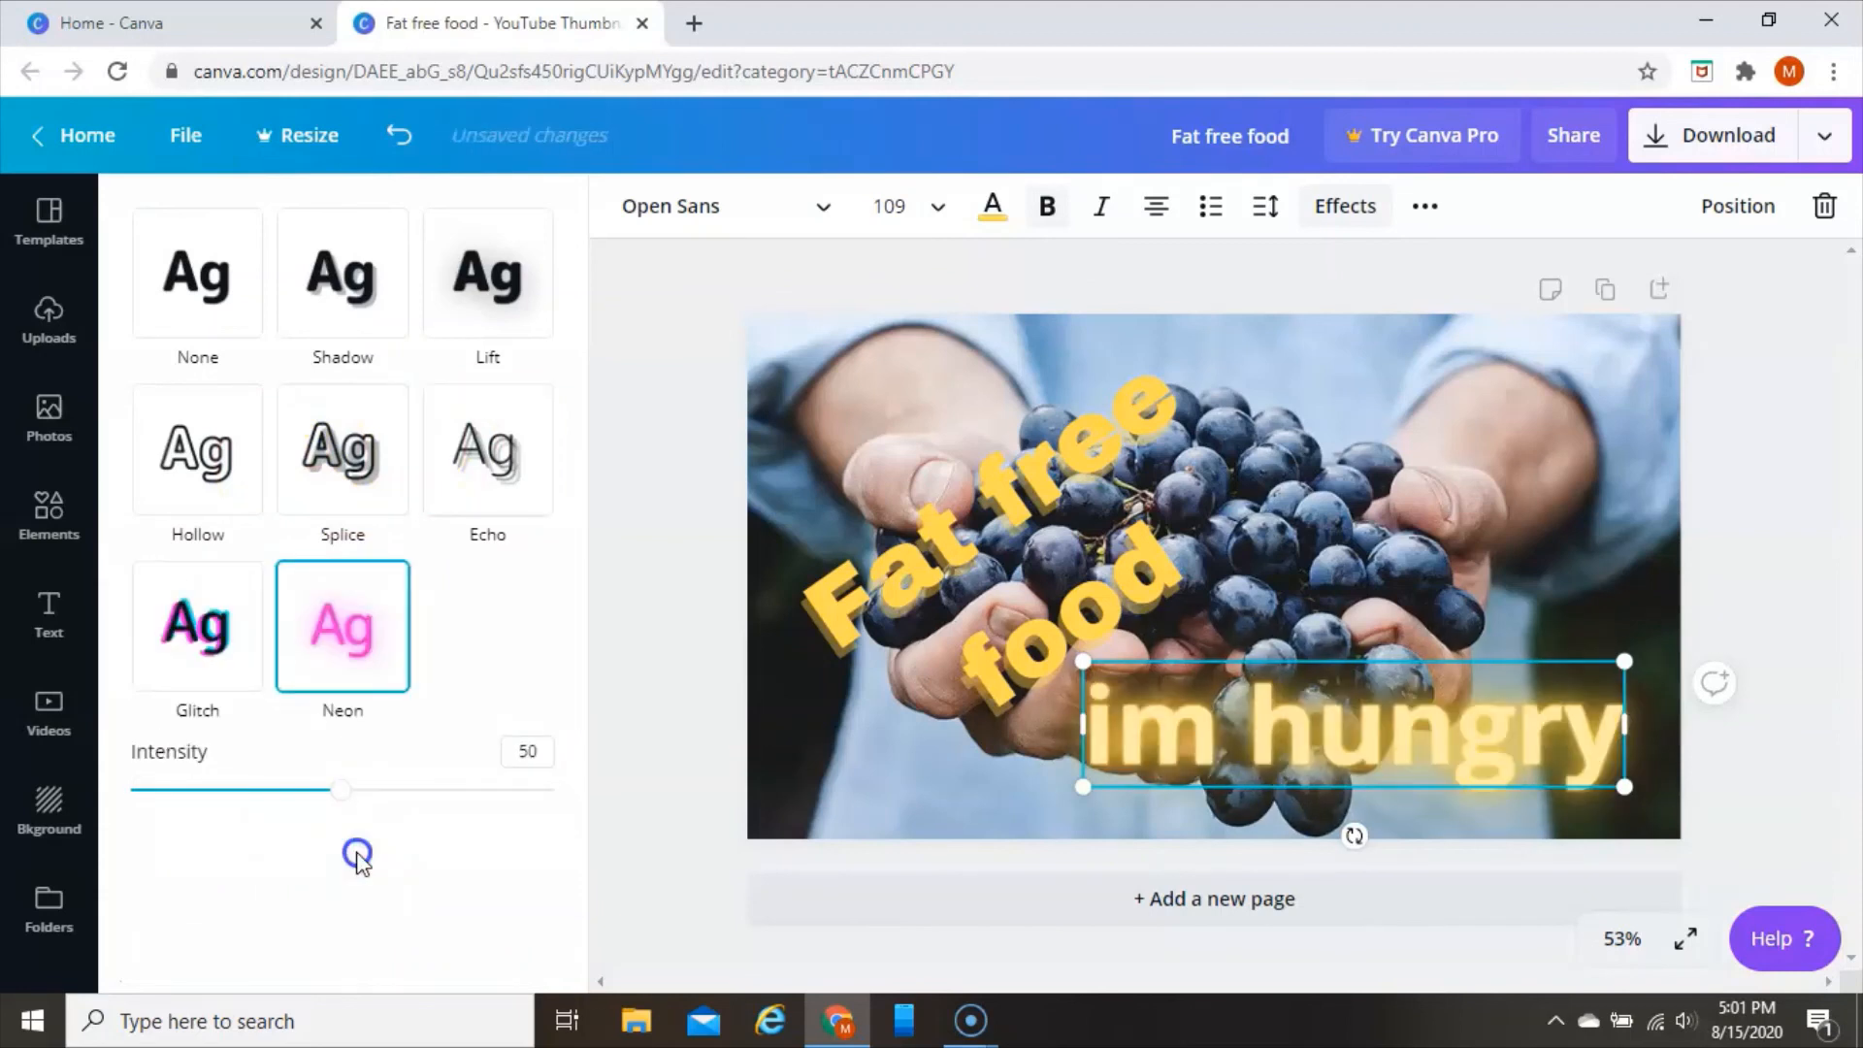